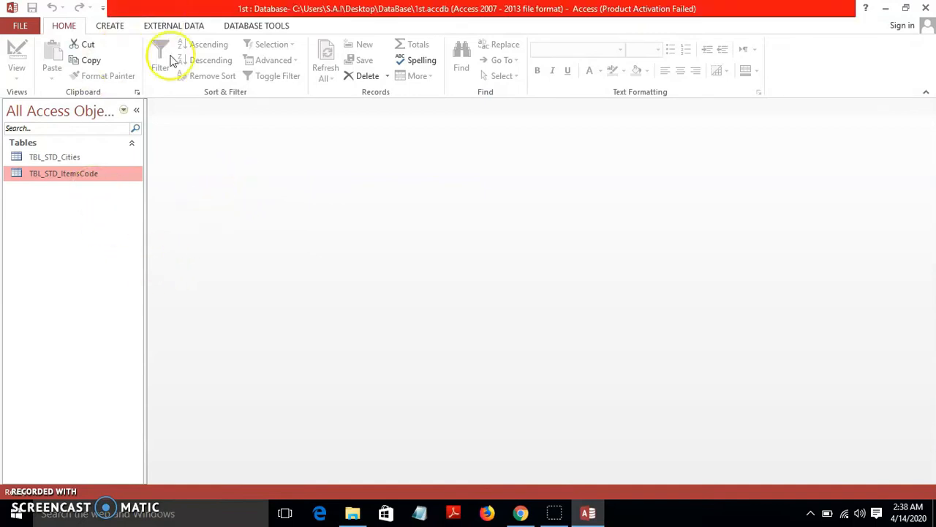
- Close the open 1st database and permanently delete its file from the DataBase folder
{"action": "left_click", "coordinate": [594, 389]}
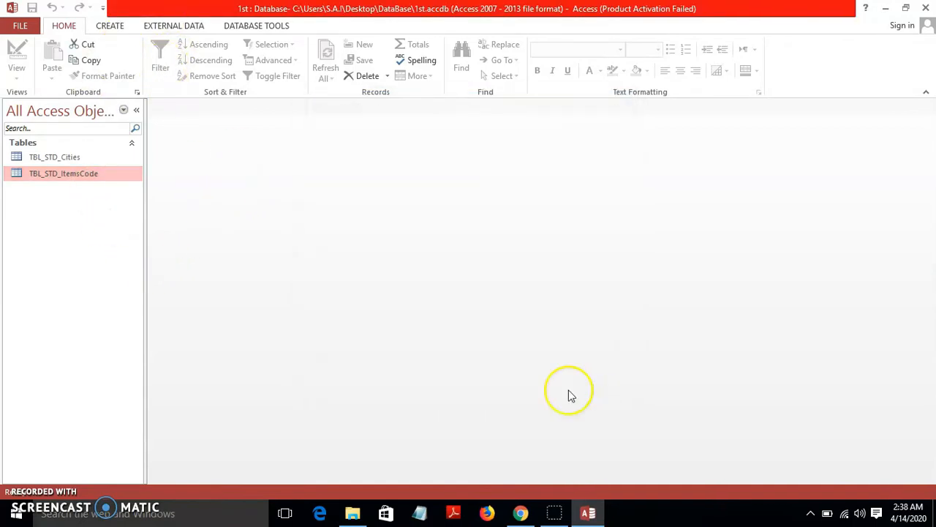
{"action": "left_click", "coordinate": [926, 10]}
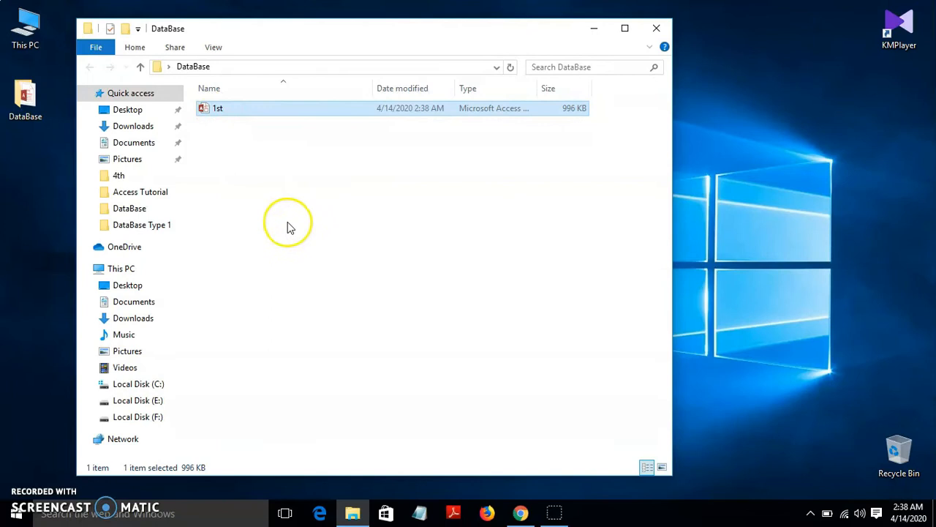
{"action": "key", "text": "shift+Delete"}
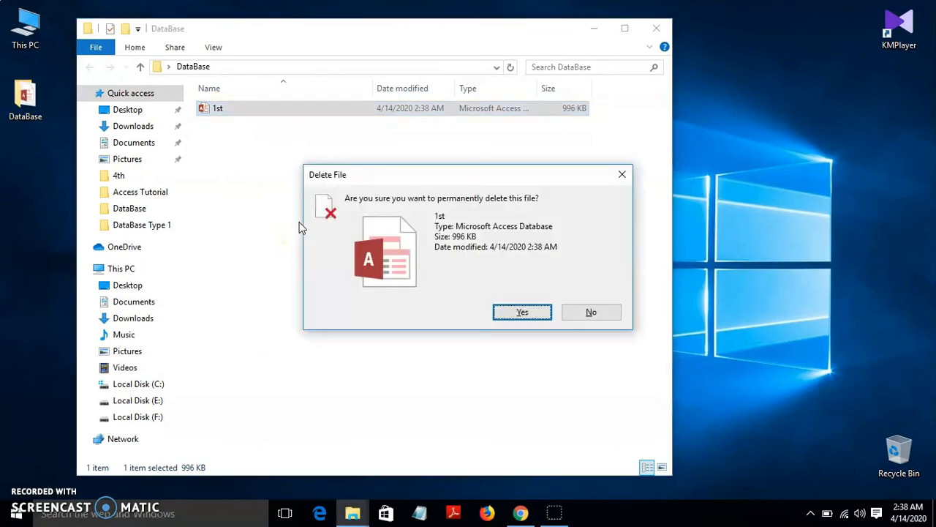
{"action": "left_click", "coordinate": [517, 313]}
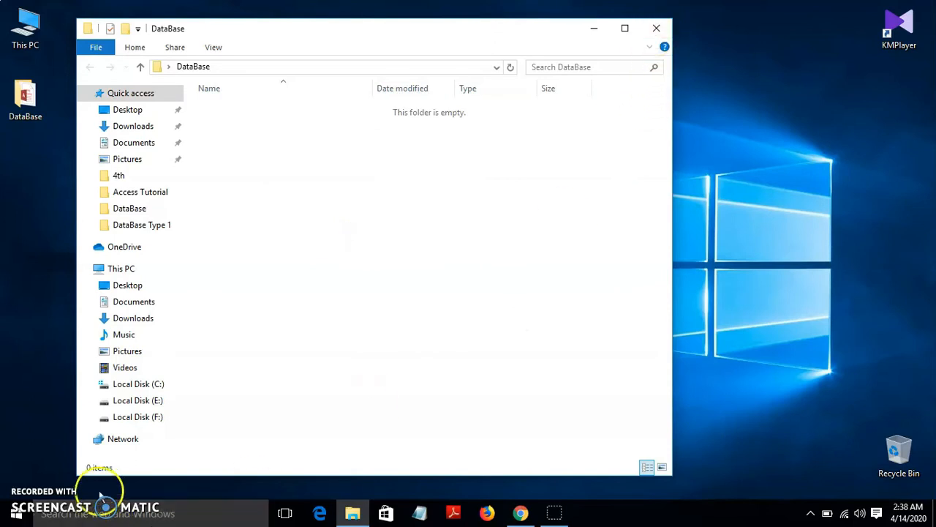
- Launch Access 2013 by searching Windows for "acc" and dismiss the activation wizard
{"action": "left_click", "coordinate": [108, 515]}
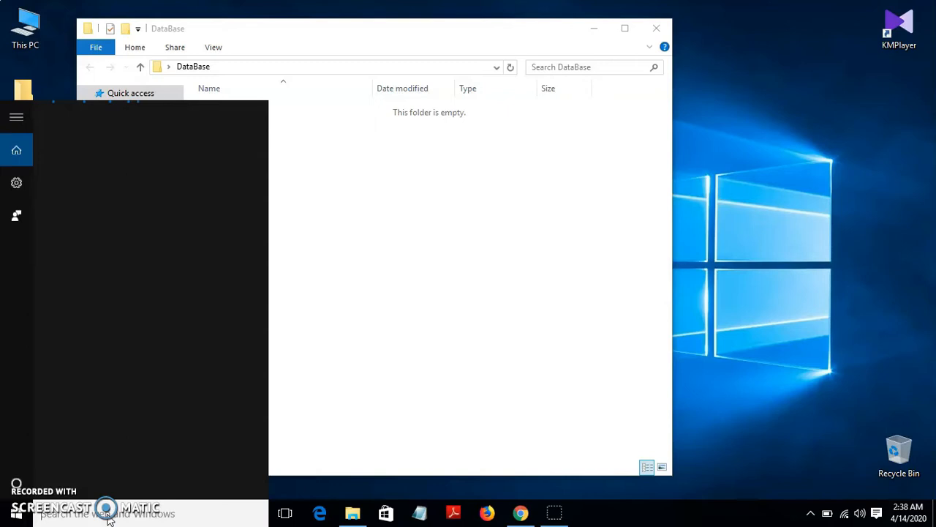
{"action": "type", "text": "a"}
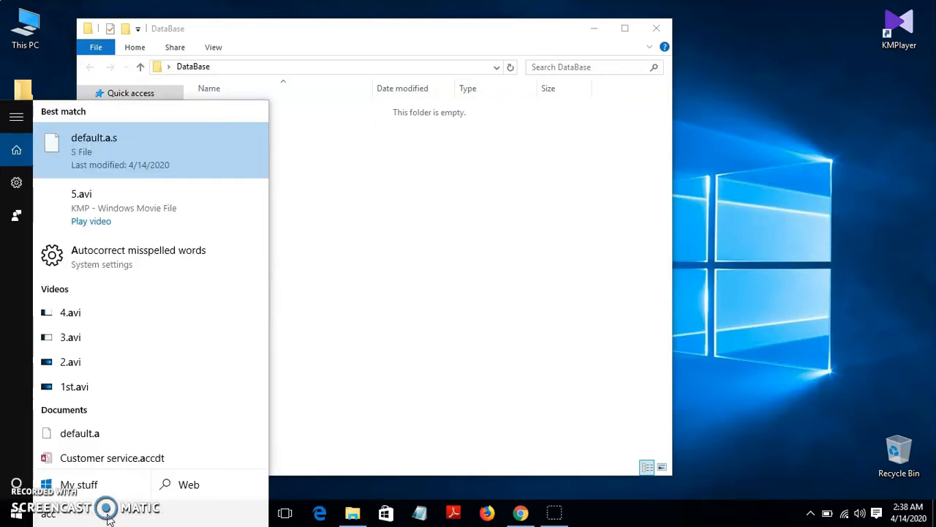
{"action": "type", "text": "cc"}
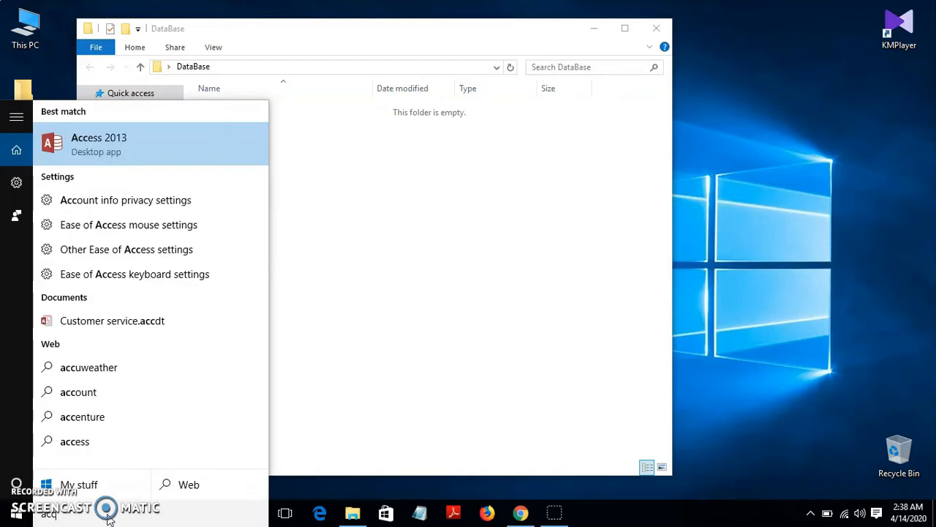
{"action": "left_click", "coordinate": [119, 141]}
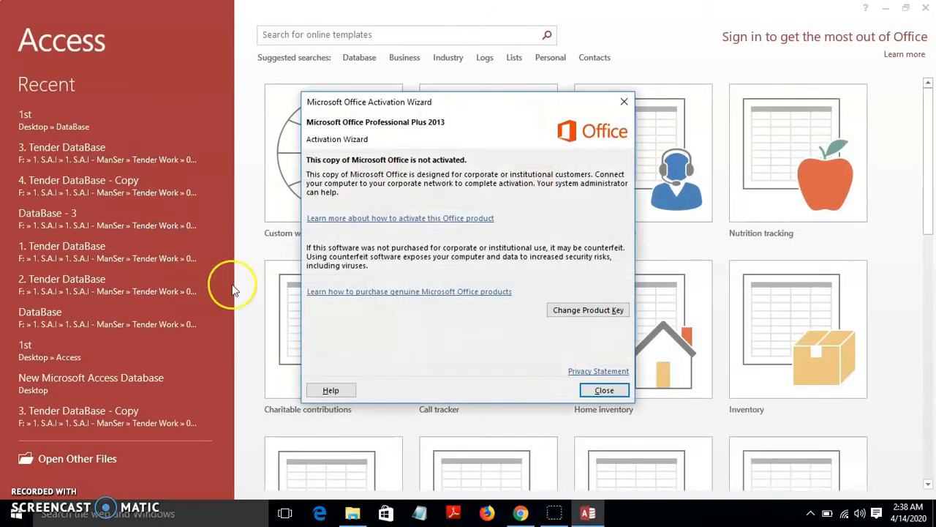
{"action": "left_click", "coordinate": [604, 390]}
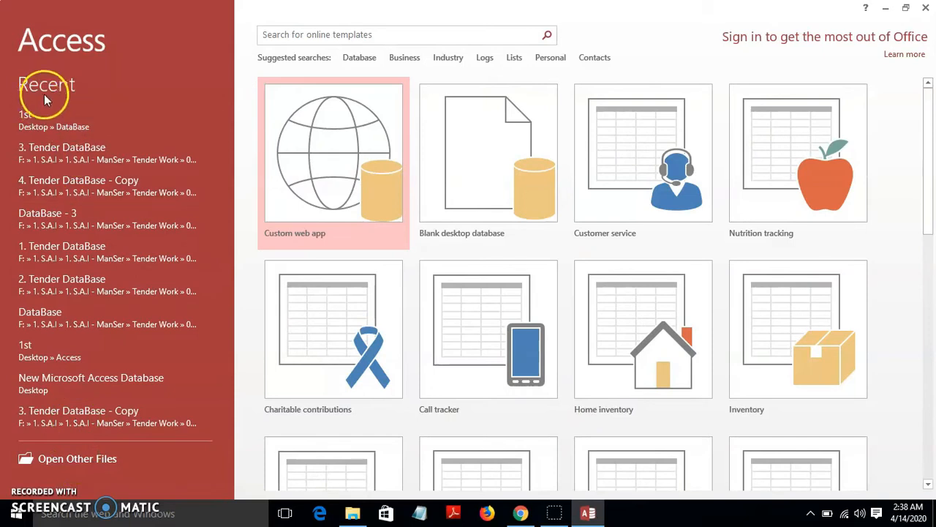
- Start a new blank desktop database and set its file name to DataBase
{"action": "left_click", "coordinate": [59, 459]}
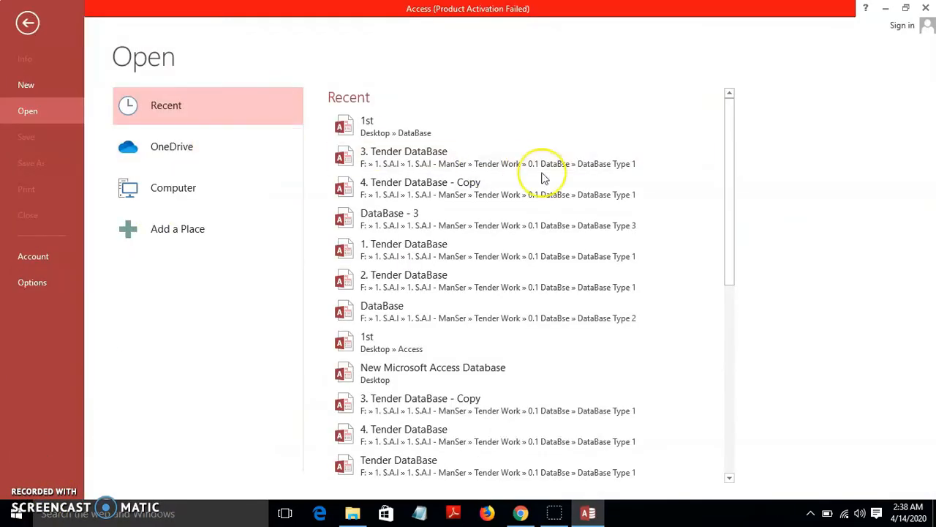
{"action": "left_click", "coordinate": [25, 85]}
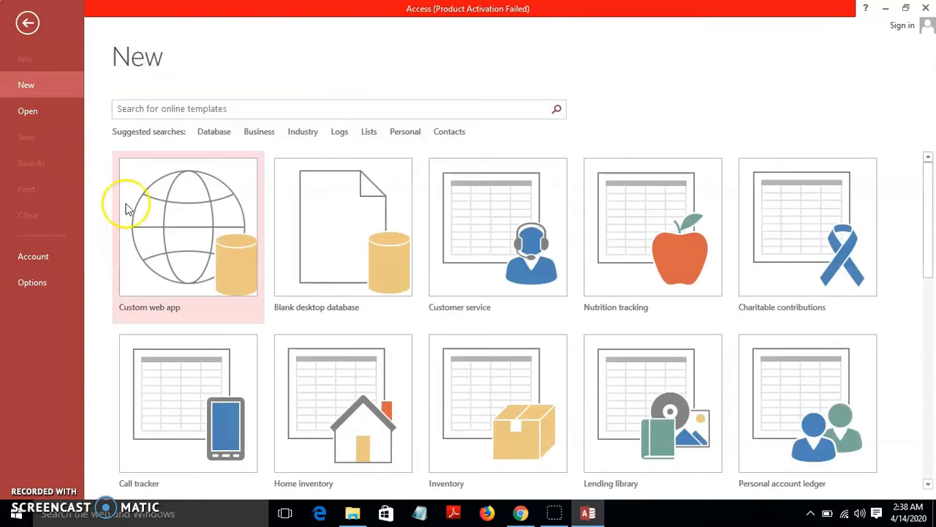
{"action": "left_click", "coordinate": [274, 231]}
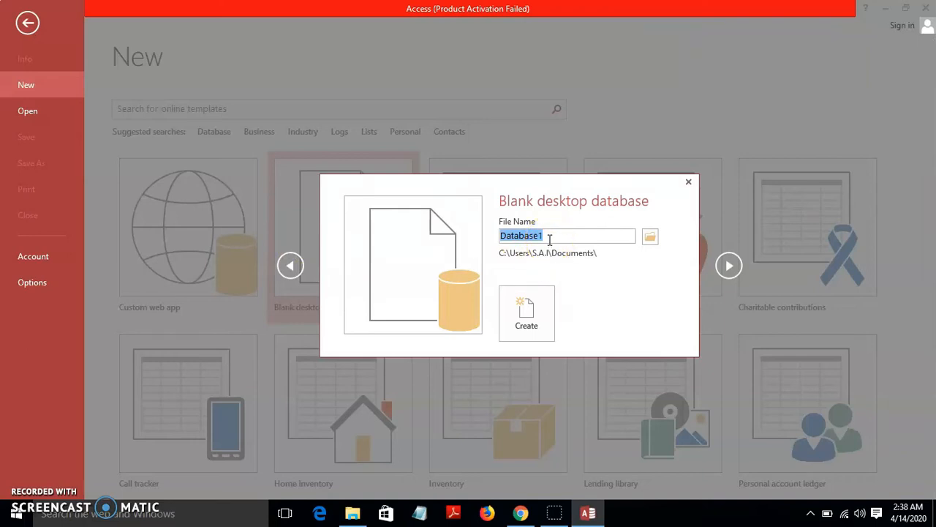
{"action": "type", "text": "Data"}
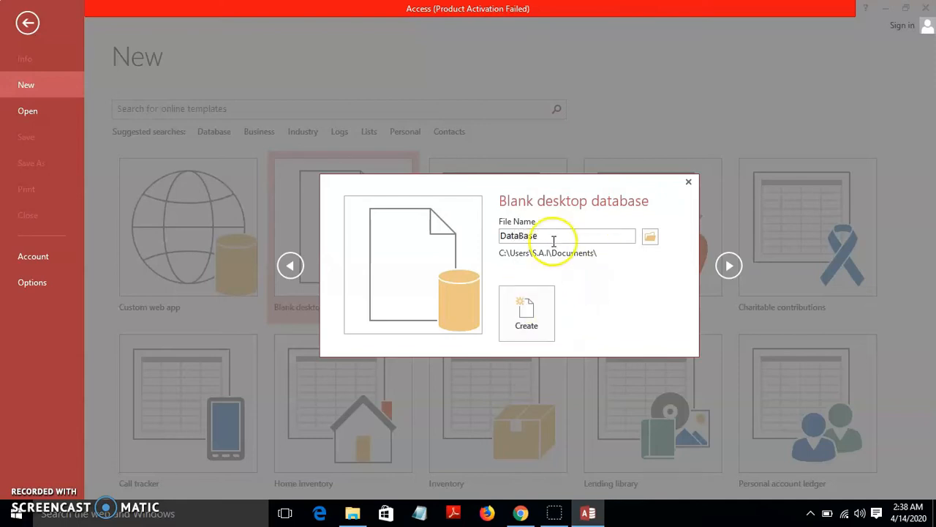
- Choose the DataBase folder on the Desktop as the save location and create the database
{"action": "left_click", "coordinate": [648, 236]}
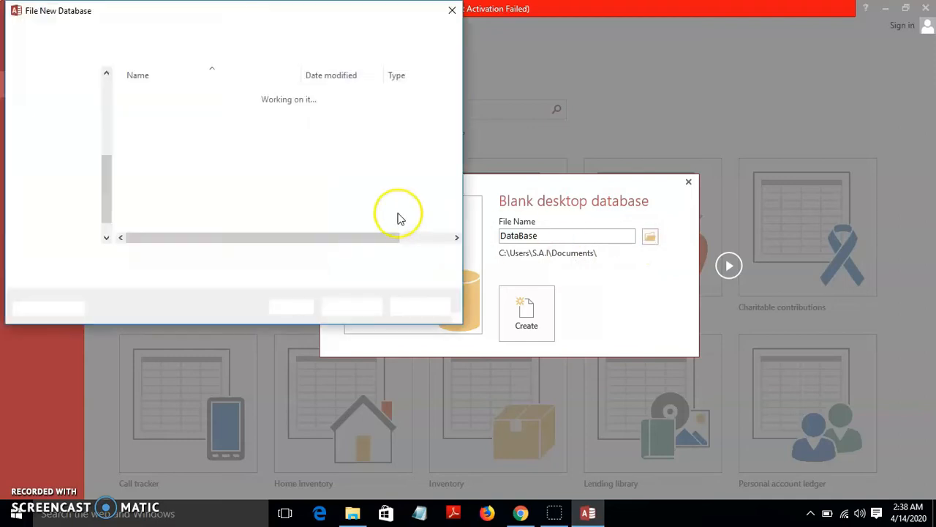
{"action": "left_click", "coordinate": [56, 140]}
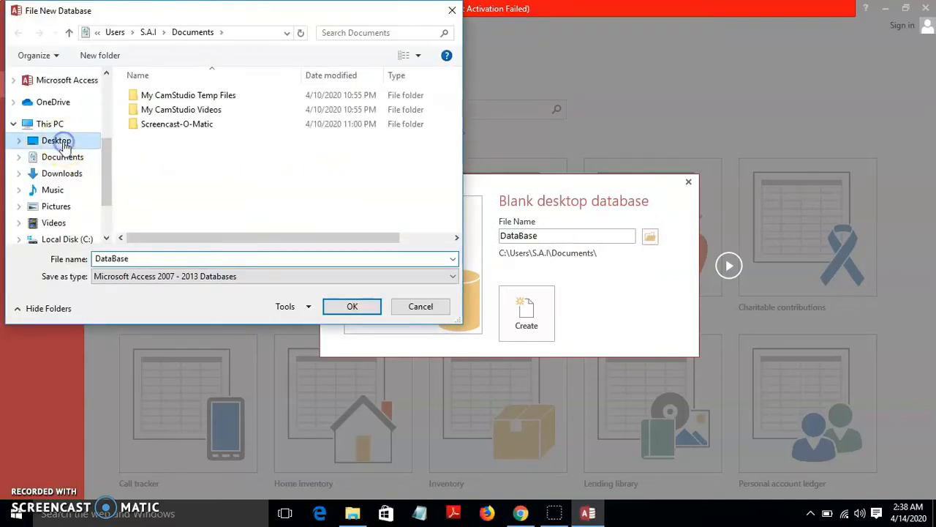
{"action": "left_click", "coordinate": [155, 120]}
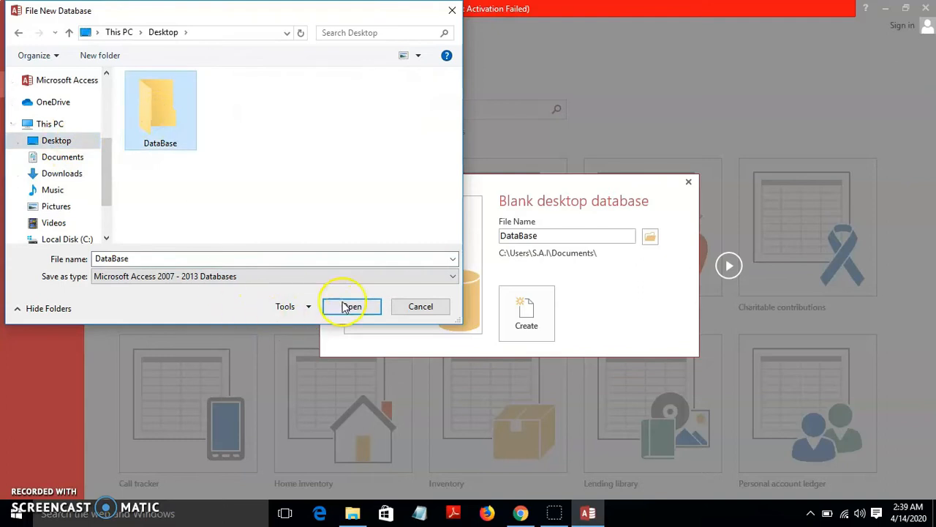
{"action": "left_click", "coordinate": [150, 122]}
{"action": "double_click", "coordinate": [150, 123]}
{"action": "left_click", "coordinate": [349, 307]}
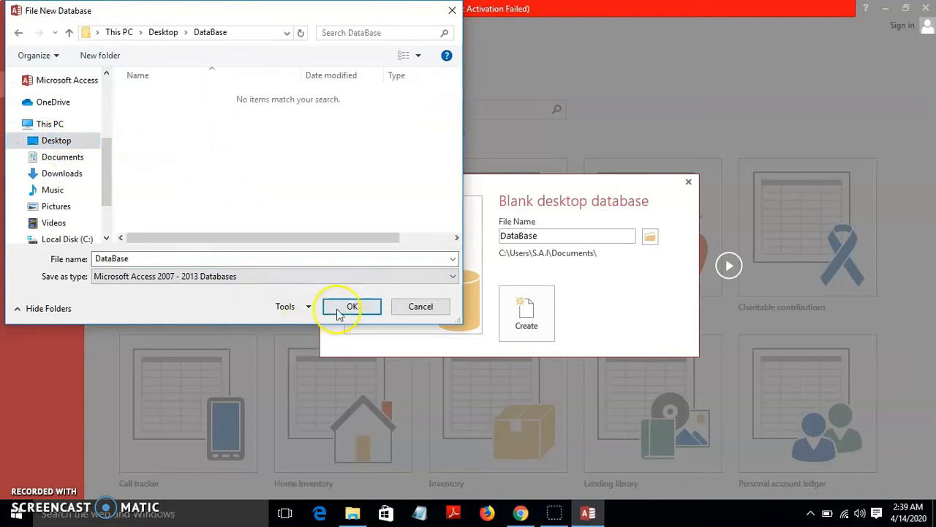
{"action": "left_click", "coordinate": [526, 315]}
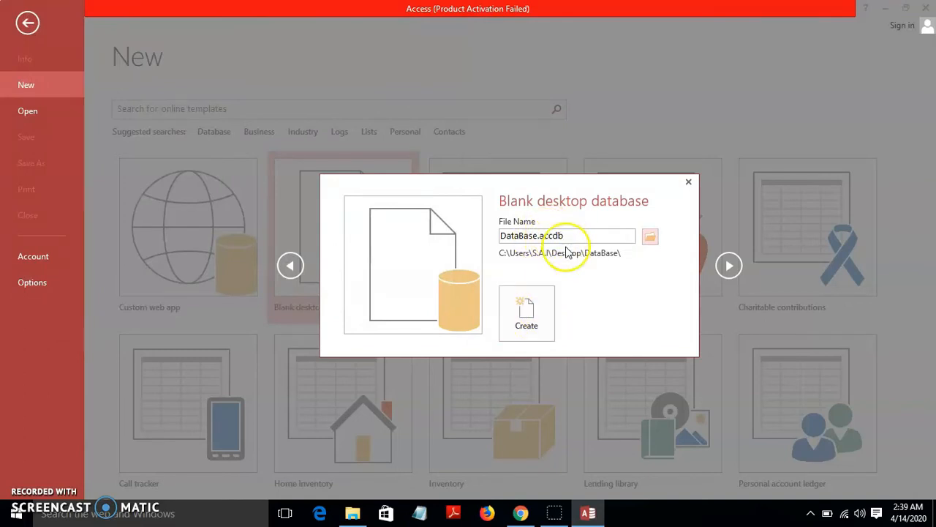
{"action": "left_click", "coordinate": [532, 304]}
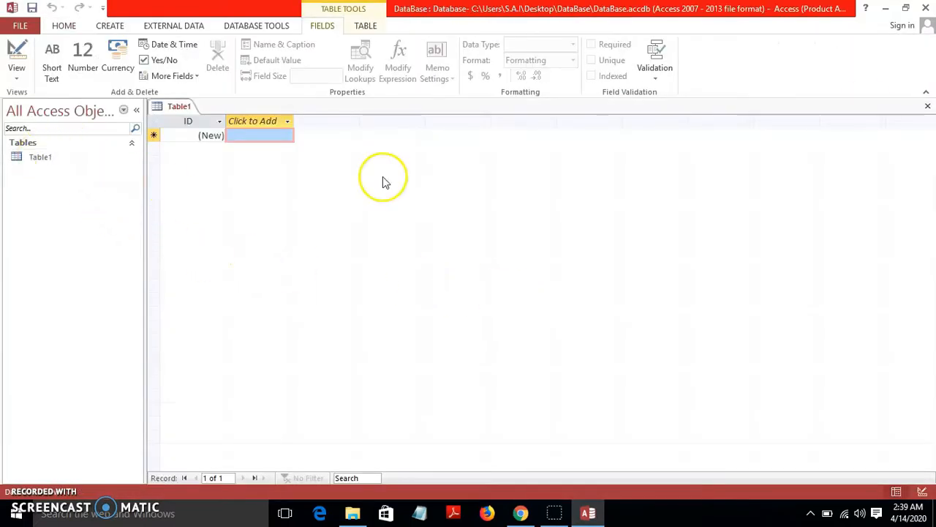
- Close the default empty table and start a new table in Design view
{"action": "left_click", "coordinate": [927, 106]}
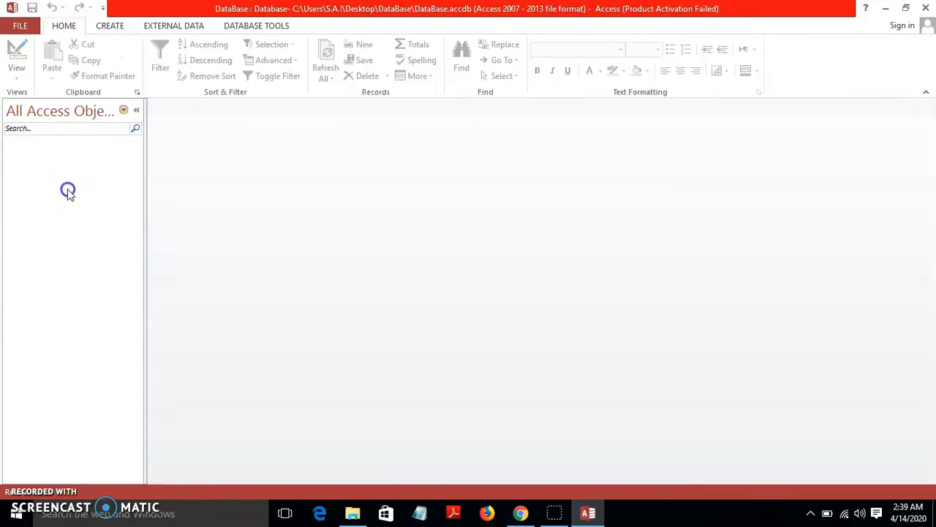
{"action": "left_click", "coordinate": [109, 26]}
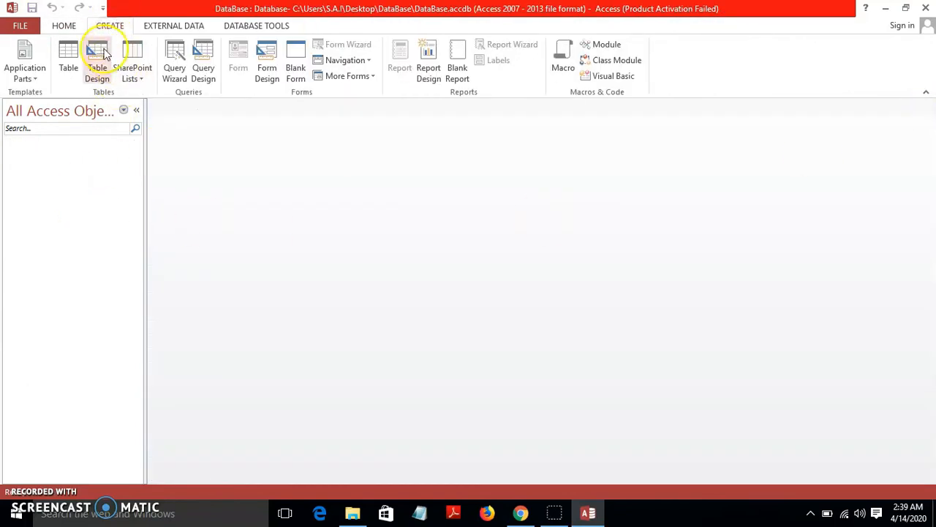
{"action": "left_click", "coordinate": [98, 59]}
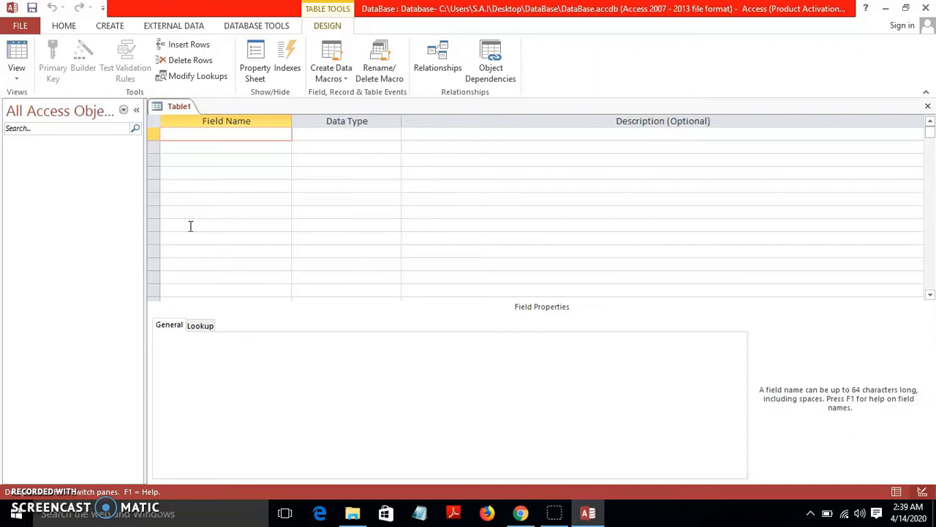
- Add the field IDCitiesSTD with the AutoNumber data type and make it the primary key
{"action": "type", "text": "IDCitiesSTD"}
{"action": "left_click_drag", "start_coordinate": [223, 134], "coordinate": [167, 136]}
{"action": "left_click", "coordinate": [317, 135]}
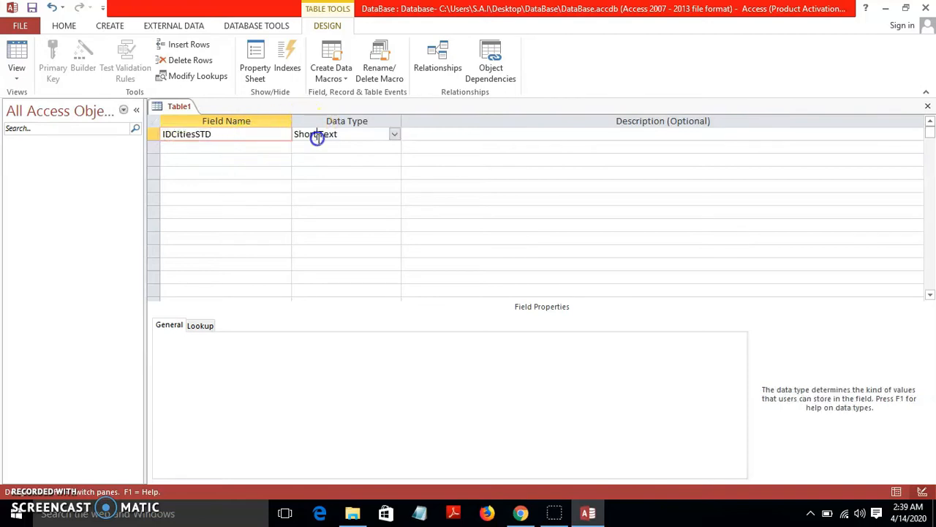
{"action": "left_click", "coordinate": [394, 134]}
{"action": "left_click", "coordinate": [343, 211]}
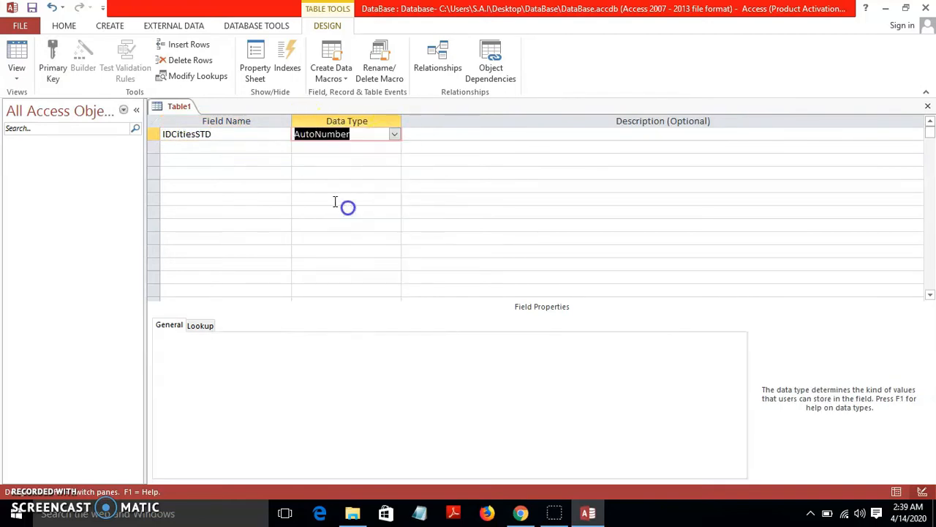
{"action": "left_click", "coordinate": [196, 137]}
{"action": "left_click", "coordinate": [187, 135]}
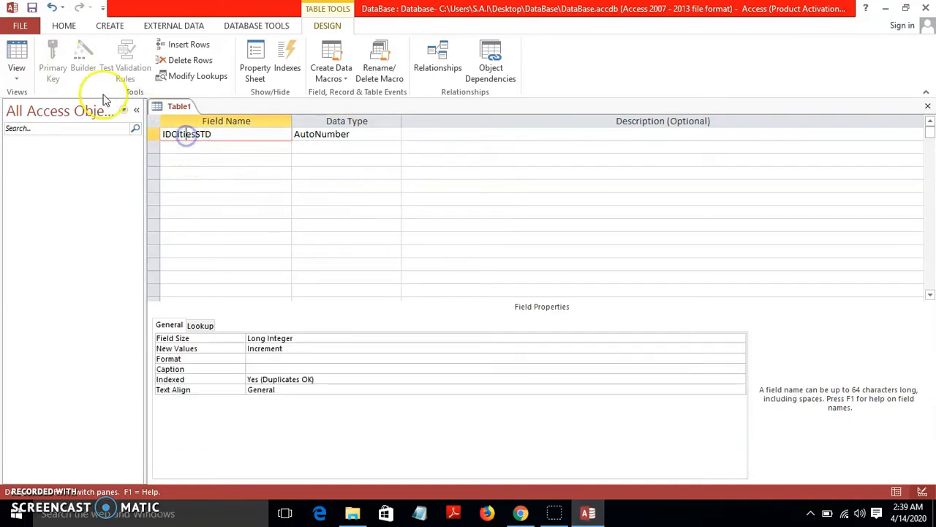
{"action": "left_click", "coordinate": [53, 58]}
- Add a second field named IDCitiesTo with the Number data type
{"action": "left_click", "coordinate": [171, 146]}
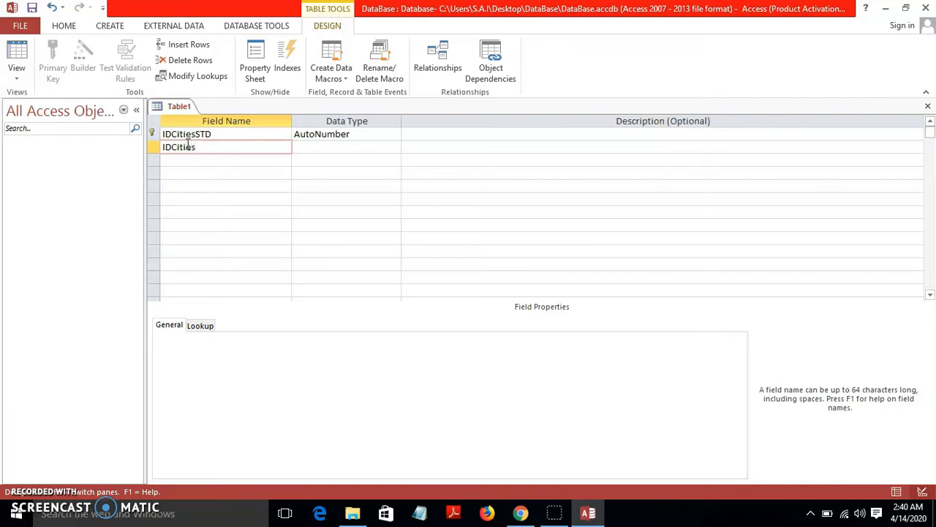
{"action": "type", "text": "IDCitiesTo"}
{"action": "left_click", "coordinate": [316, 146]}
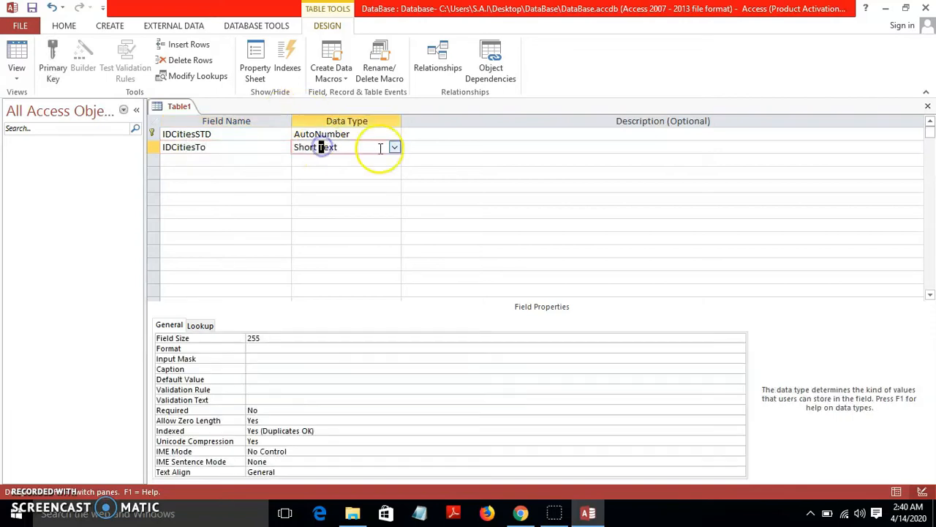
{"action": "left_click", "coordinate": [395, 147]}
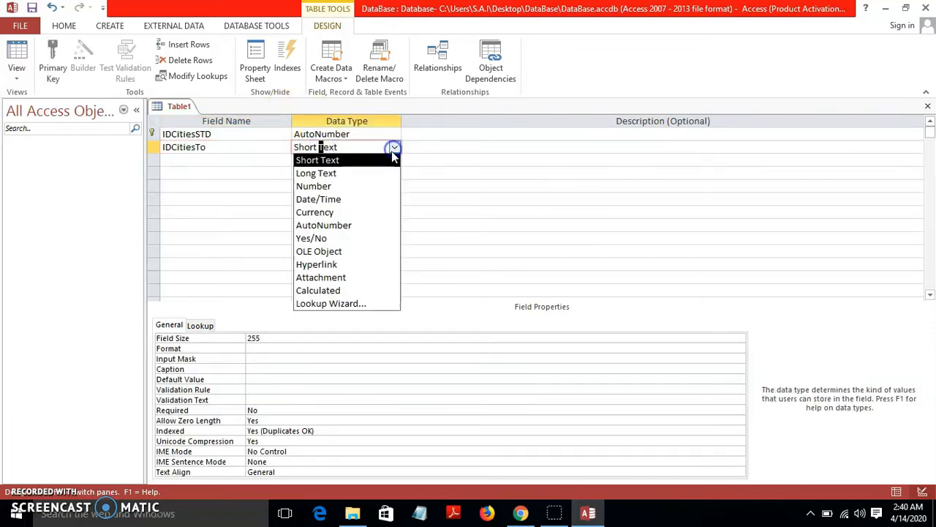
{"action": "left_click", "coordinate": [344, 187]}
- Add a third field named NameCitiesSTD with the Short Text data type
{"action": "right_click", "coordinate": [225, 160]}
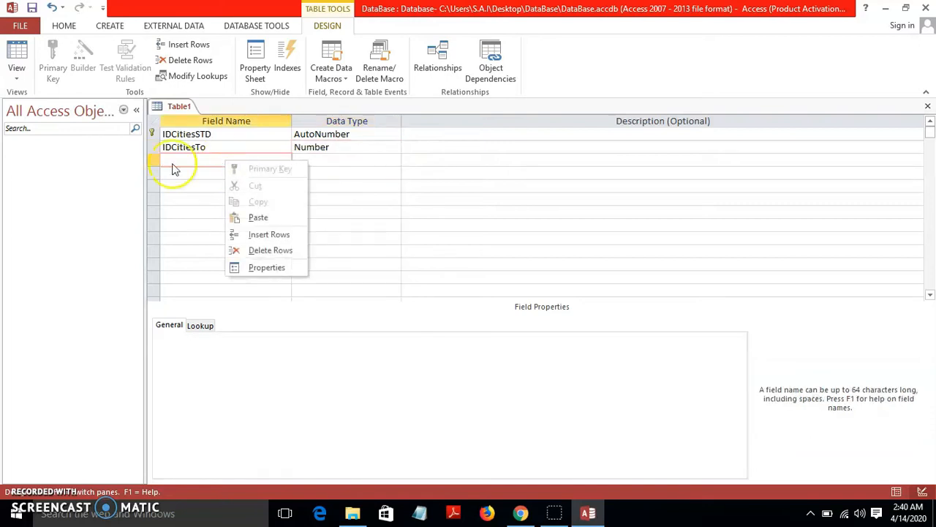
{"action": "left_click", "coordinate": [181, 164]}
{"action": "type", "text": "Na"}
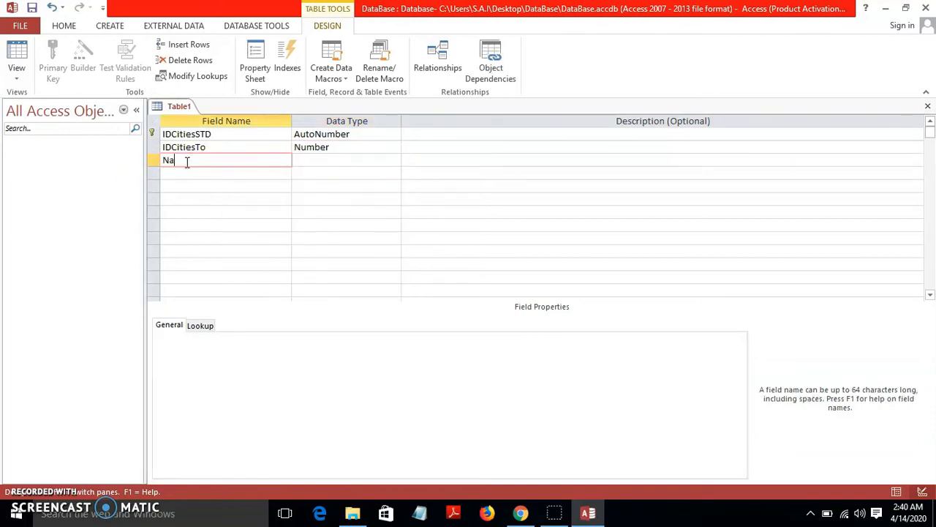
{"action": "type", "text": "meCitiesSTD"}
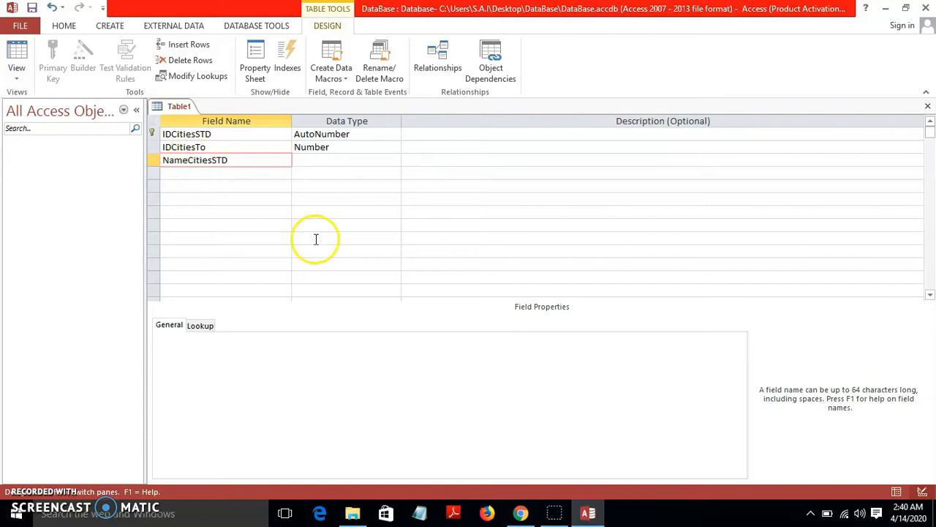
{"action": "left_click", "coordinate": [312, 162]}
{"action": "left_click", "coordinate": [394, 160]}
{"action": "left_click", "coordinate": [369, 175]}
- Set the NameCitiesSTD field size to 55, its format to > and its caption to Name
{"action": "left_click", "coordinate": [251, 338]}
{"action": "key", "text": "BackSpace"}
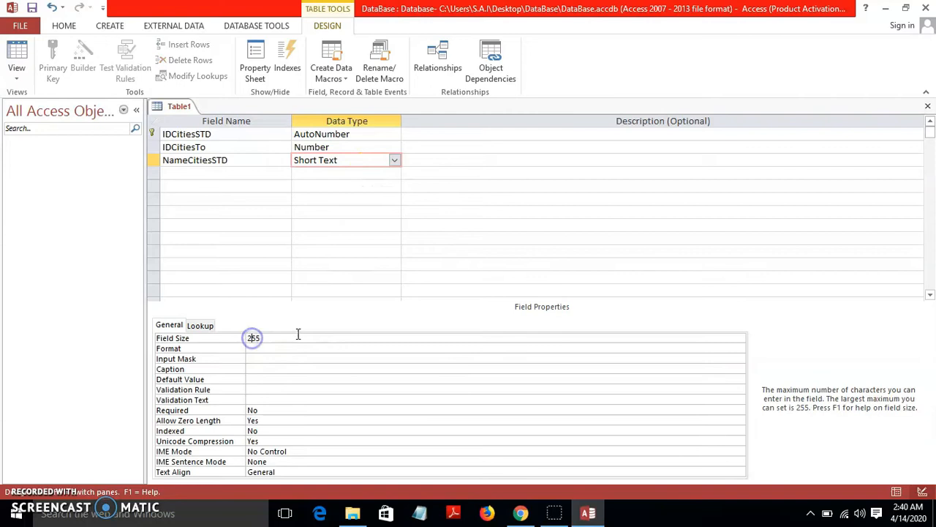
{"action": "left_click", "coordinate": [262, 349]}
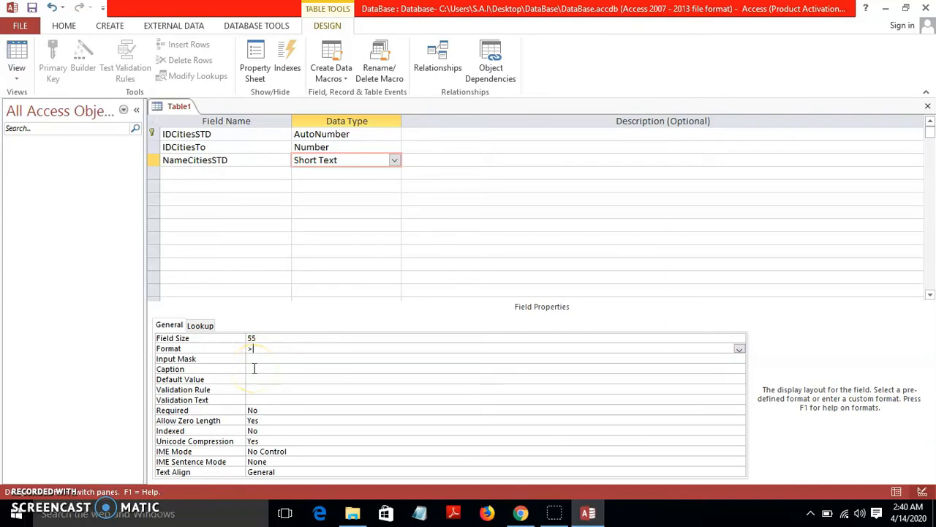
{"action": "left_click", "coordinate": [253, 369]}
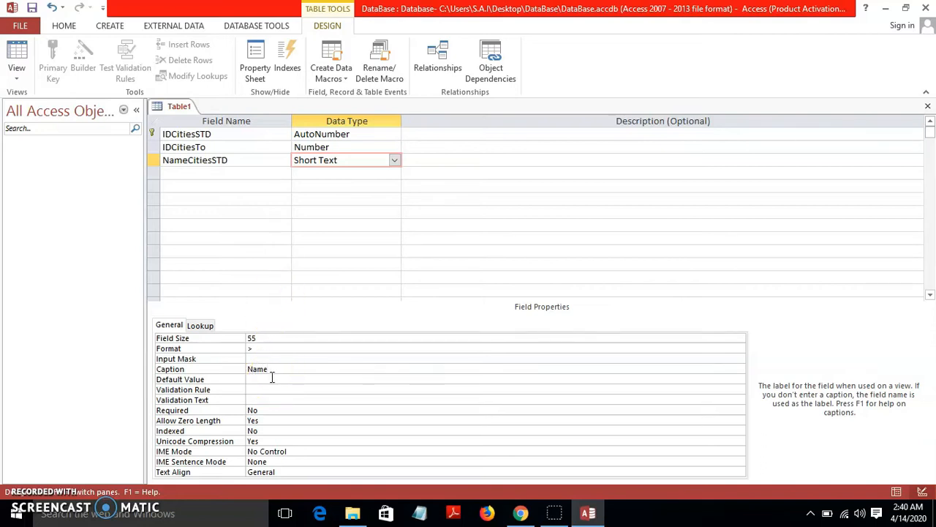
- Set the caption of both the IDCitiesTo and IDCitiesSTD fields to ID
{"action": "left_click", "coordinate": [223, 147]}
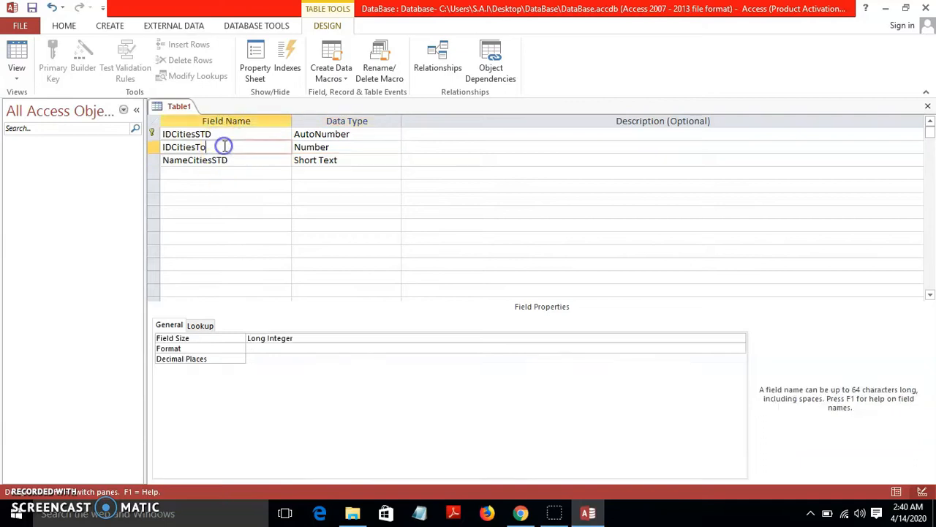
{"action": "left_click", "coordinate": [251, 376]}
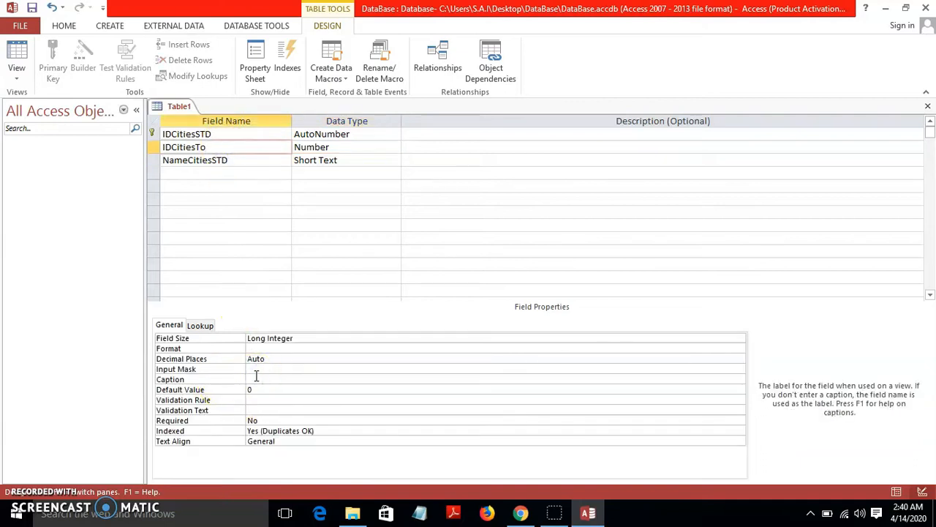
{"action": "type", "text": "ID"}
{"action": "left_click", "coordinate": [215, 134]}
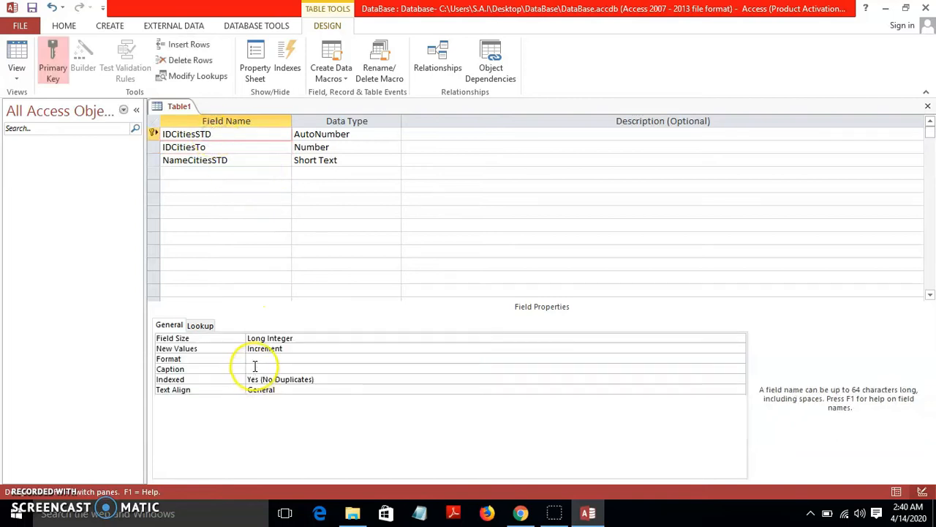
{"action": "left_click", "coordinate": [254, 368]}
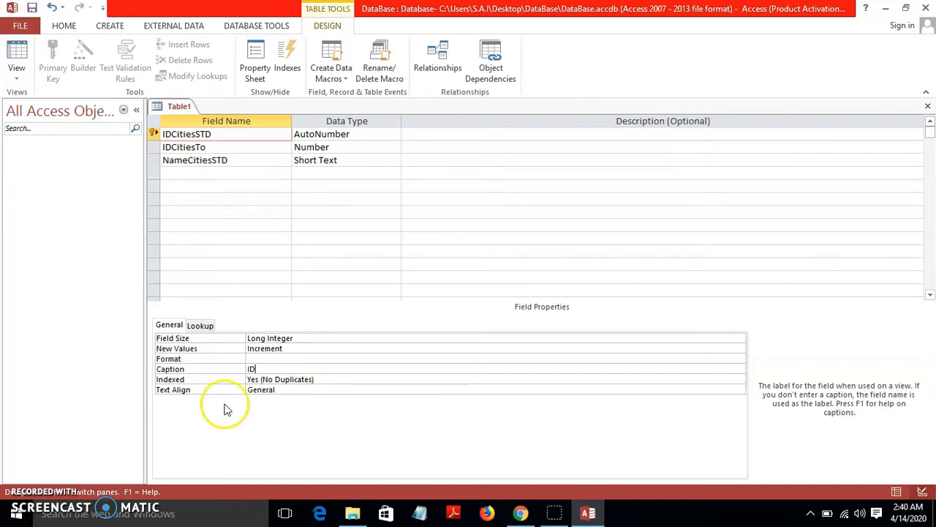
- Save the table under the name TBL_STD_Cities
{"action": "left_click", "coordinate": [31, 7]}
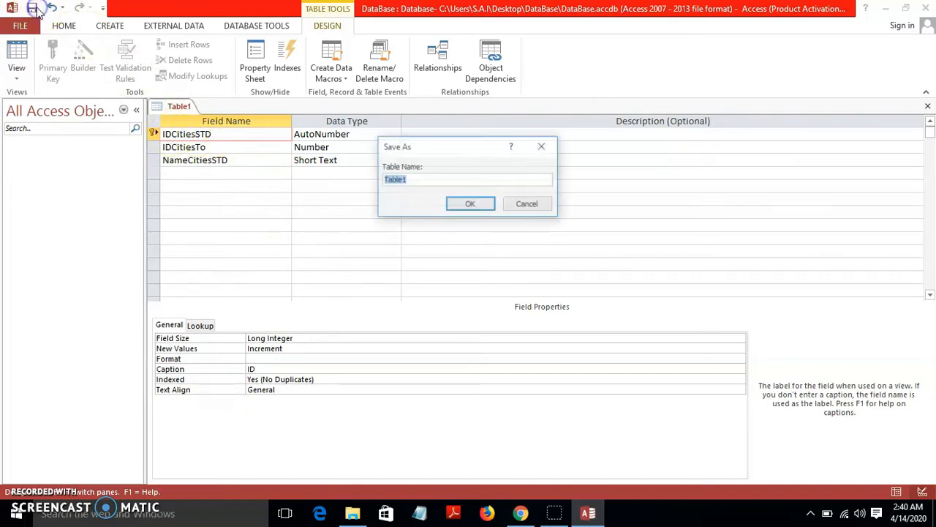
{"action": "type", "text": "TBL_STD"}
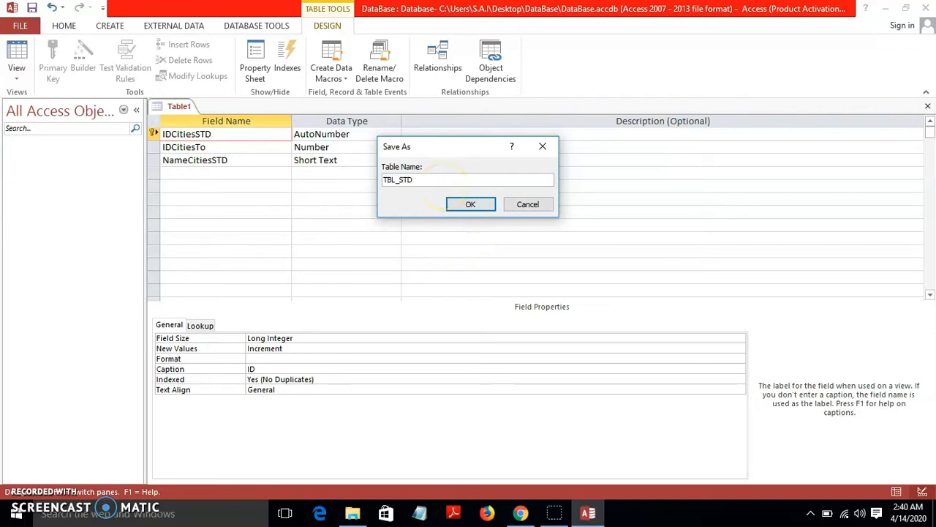
{"action": "type", "text": "_Citi"}
{"action": "left_click", "coordinate": [472, 204]}
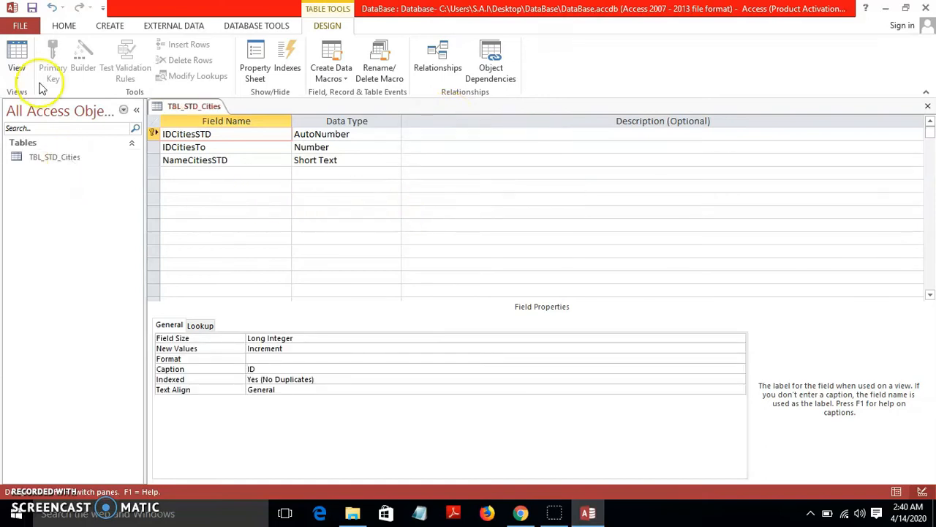
- Switch the table to Datasheet view and add city records with the names Nagpur and Mumbai
{"action": "left_click", "coordinate": [16, 53]}
{"action": "left_click", "coordinate": [316, 136]}
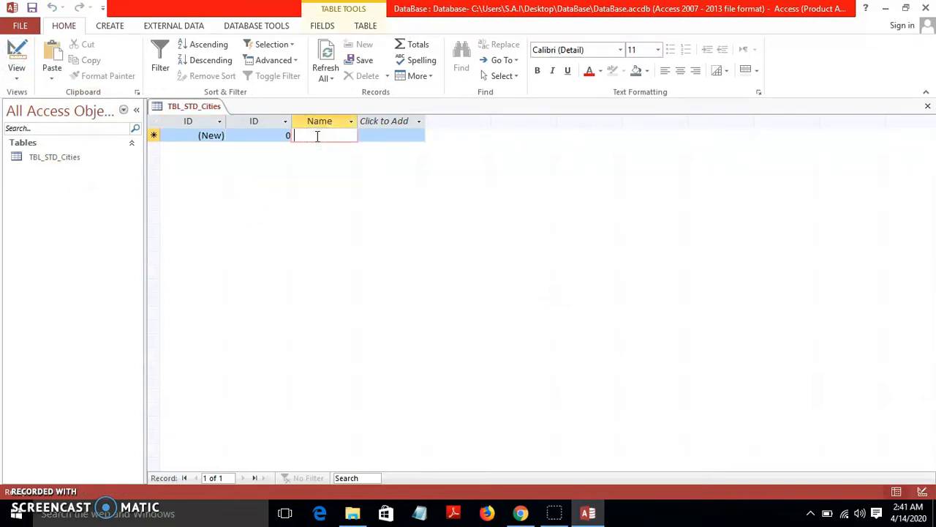
{"action": "type", "text": "Nagpur"}
{"action": "key", "text": "Down"}
{"action": "type", "text": "MUm"}
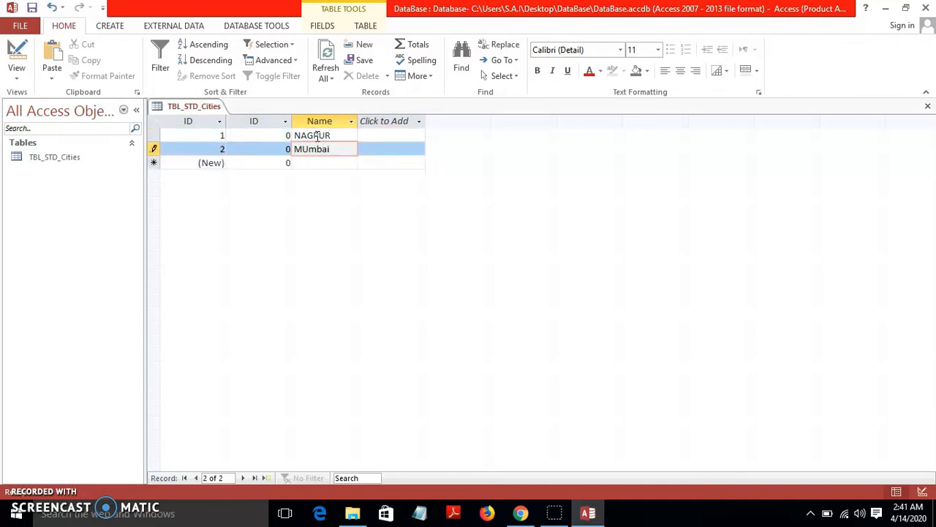
{"action": "key", "text": "BackSpace"}
{"action": "key", "text": "BackSpace"}
{"action": "key", "text": "BackSpace"}
{"action": "type", "text": "mbai"}
{"action": "key", "text": "Down"}
- Add two more city records with the names Delhi and Bangelore
{"action": "type", "text": "De"}
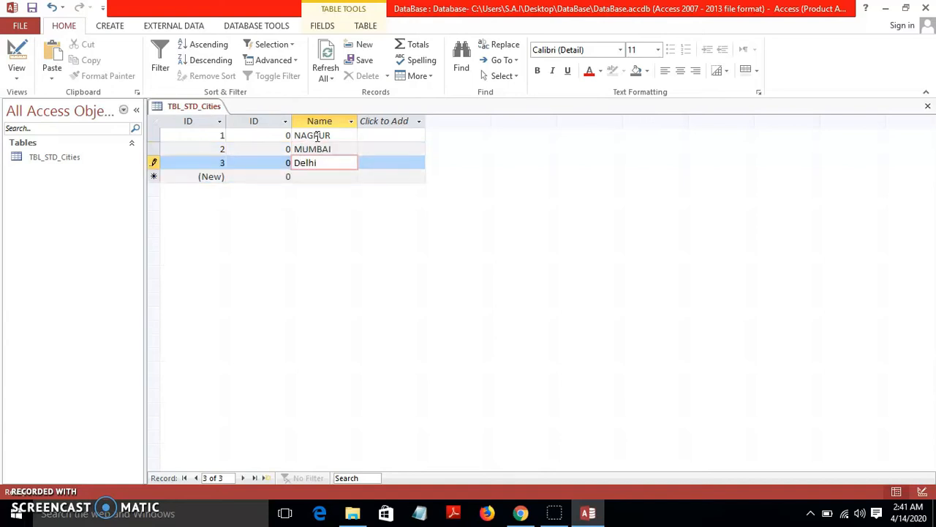
{"action": "key", "text": "Down"}
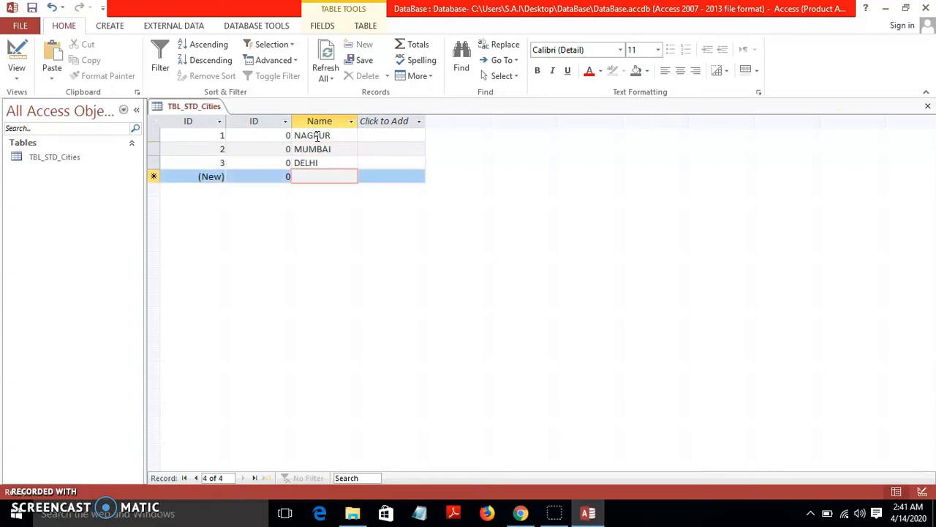
{"action": "type", "text": "Banglore"}
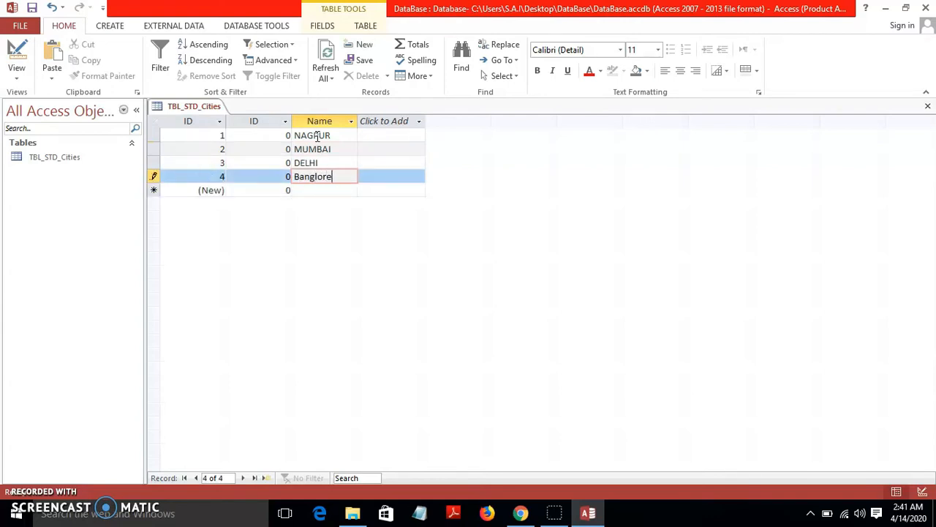
{"action": "key", "text": "Down"}
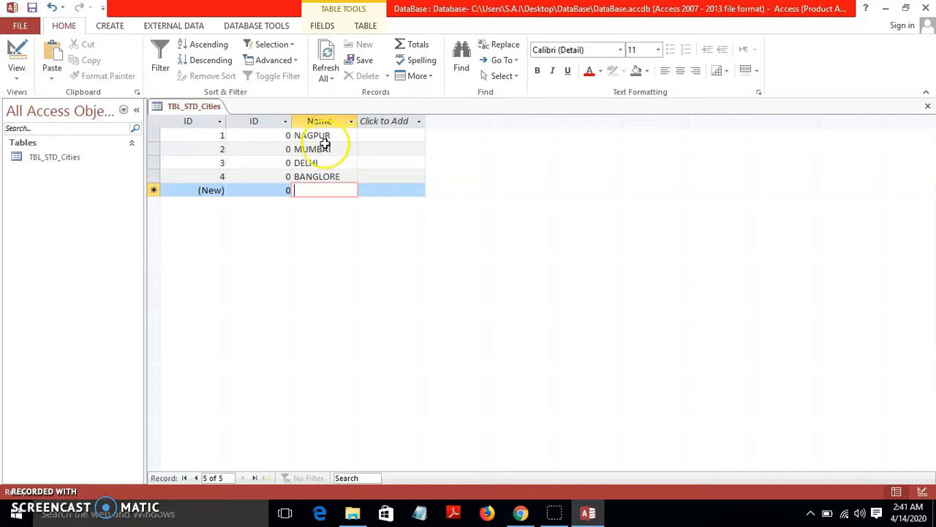
{"action": "left_click", "coordinate": [319, 177]}
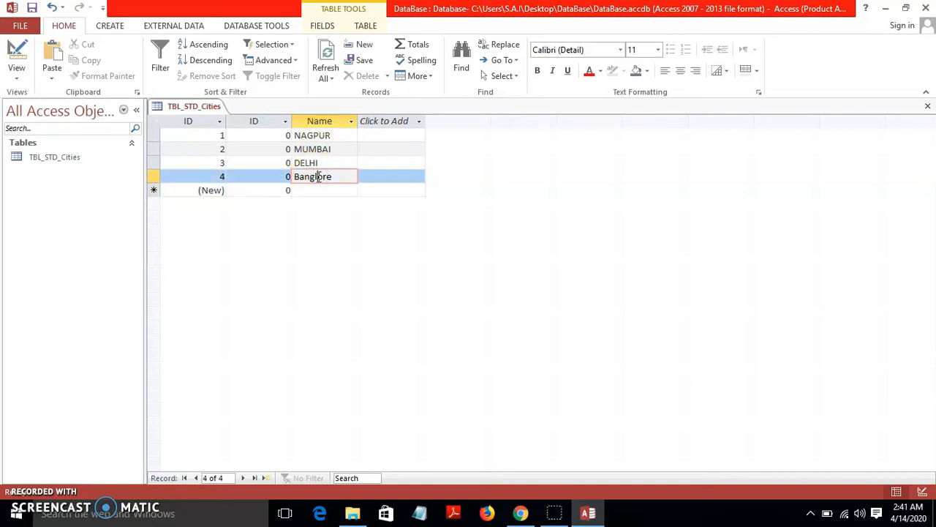
{"action": "type", "text": "e"}
{"action": "left_click", "coordinate": [316, 191]}
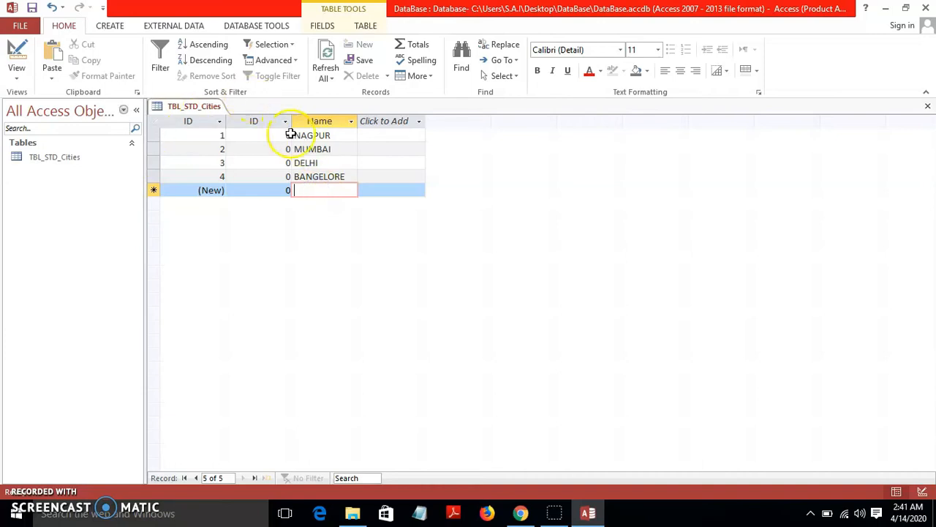
- Return to Design view and clear the default value of the IDCitiesTo field
{"action": "left_click", "coordinate": [16, 55]}
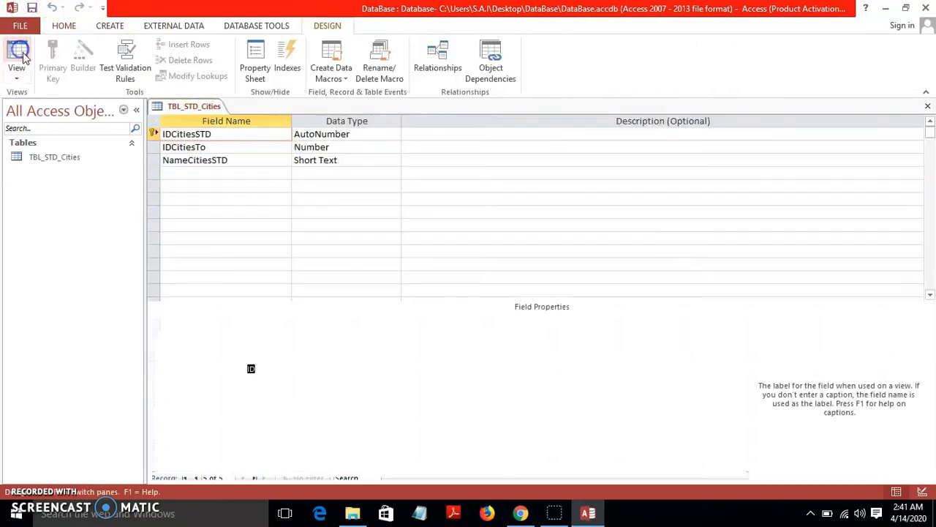
{"action": "left_click", "coordinate": [220, 147]}
{"action": "left_click", "coordinate": [258, 389]}
{"action": "key", "text": "BackSpace"}
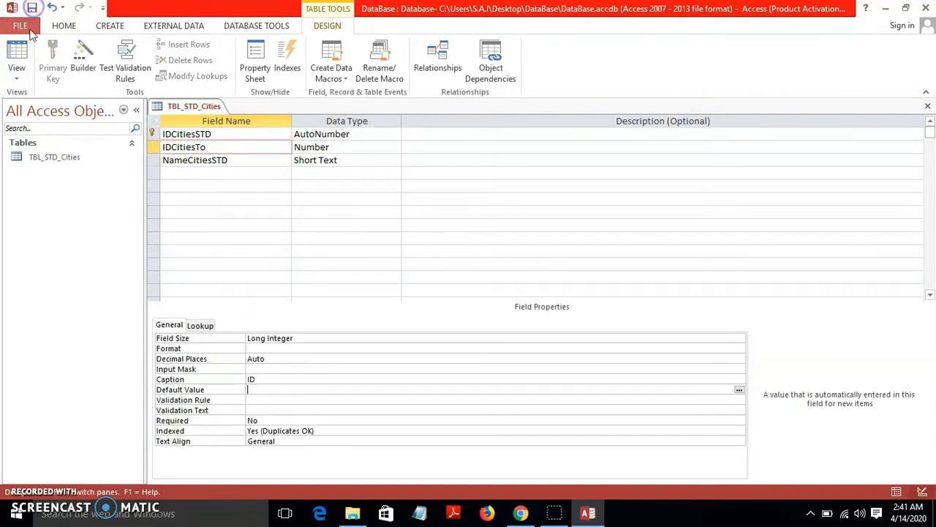
- Narrow both ID columns in the table's Datasheet view and close the table
{"action": "left_click", "coordinate": [16, 58]}
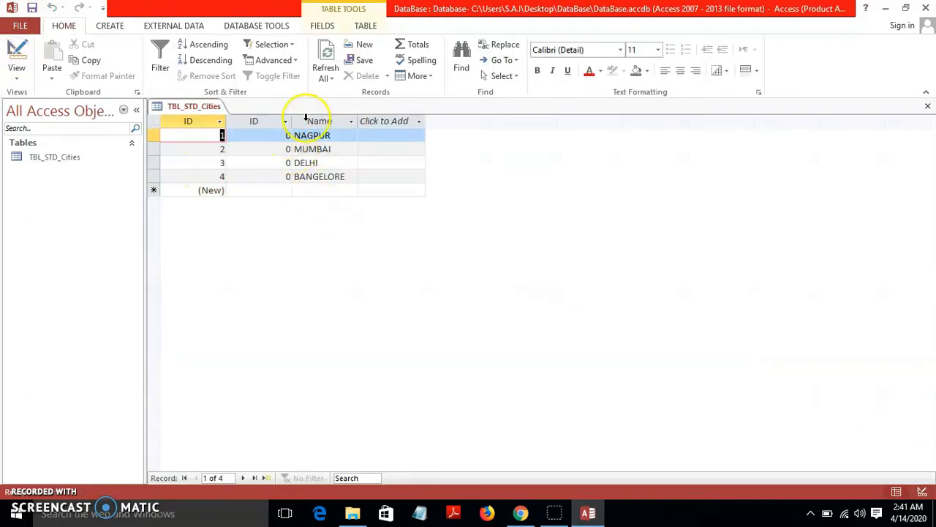
{"action": "left_click_drag", "start_coordinate": [292, 121], "coordinate": [192, 121]}
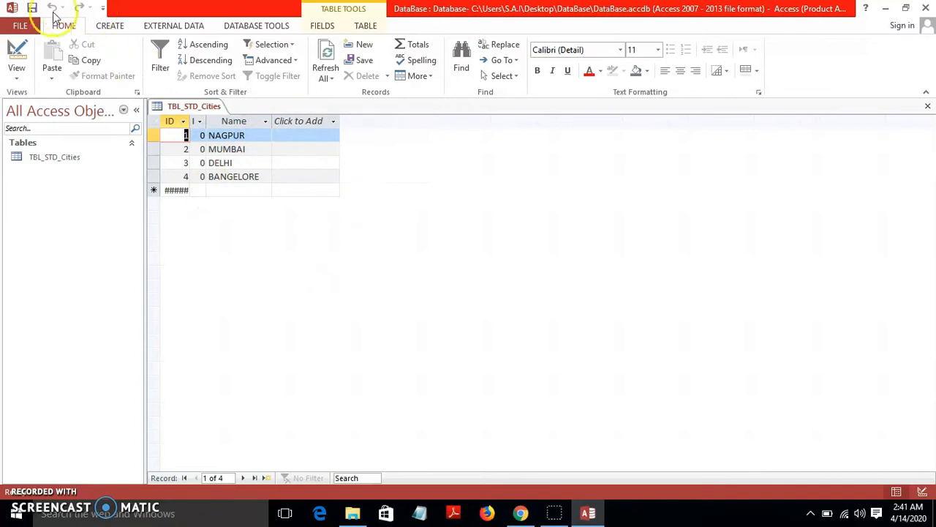
{"action": "left_click", "coordinate": [926, 106]}
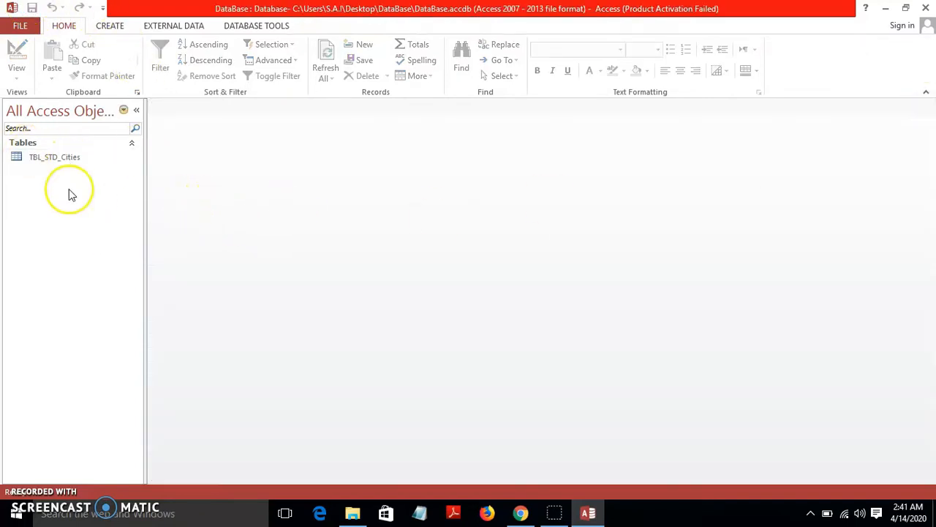
- Create a new table in Design view with the fields IDEmployeSTD and IDEmployeTo
{"action": "left_click", "coordinate": [109, 26]}
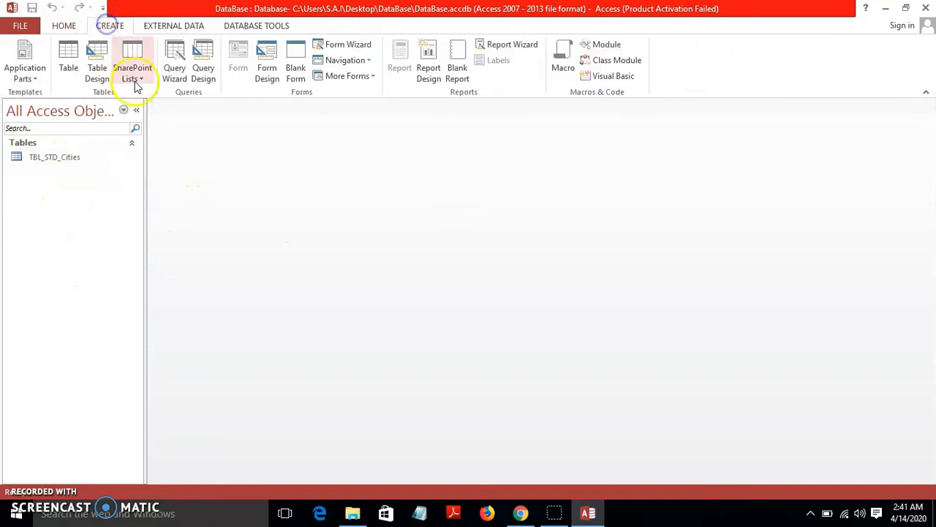
{"action": "left_click", "coordinate": [99, 59]}
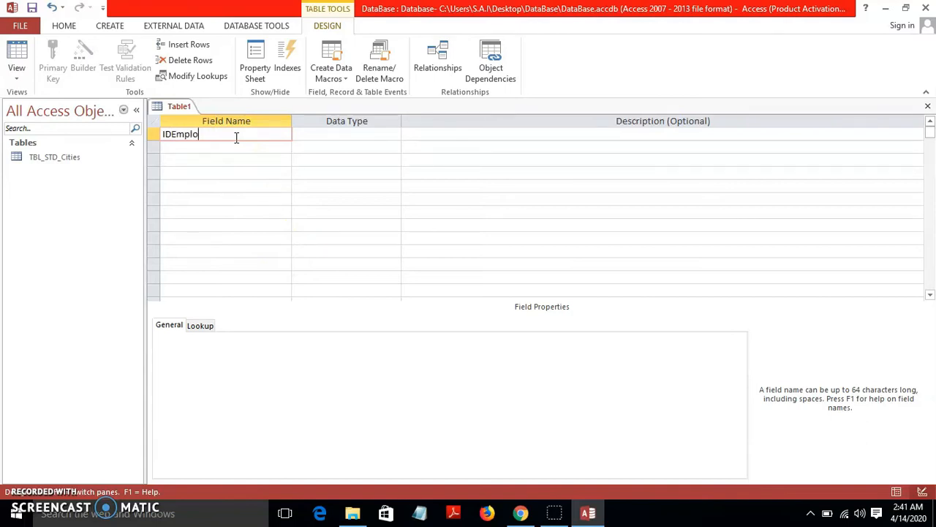
{"action": "type", "text": "IDEmployeSTD"}
{"action": "left_click", "coordinate": [229, 146]}
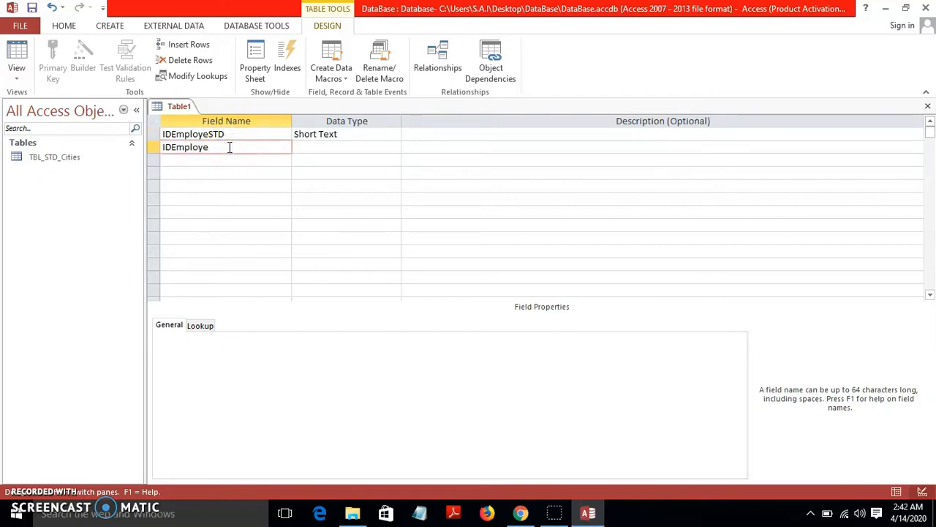
- Set the data type of IDEmployeSTD to AutoNumber and make it the primary key
{"action": "left_click", "coordinate": [388, 134]}
{"action": "left_click", "coordinate": [363, 211]}
{"action": "left_click", "coordinate": [153, 133]}
{"action": "left_click", "coordinate": [62, 66]}
- Set the data type of the IDEmployeTo field to Number
{"action": "left_click", "coordinate": [338, 146]}
{"action": "left_click", "coordinate": [392, 147]}
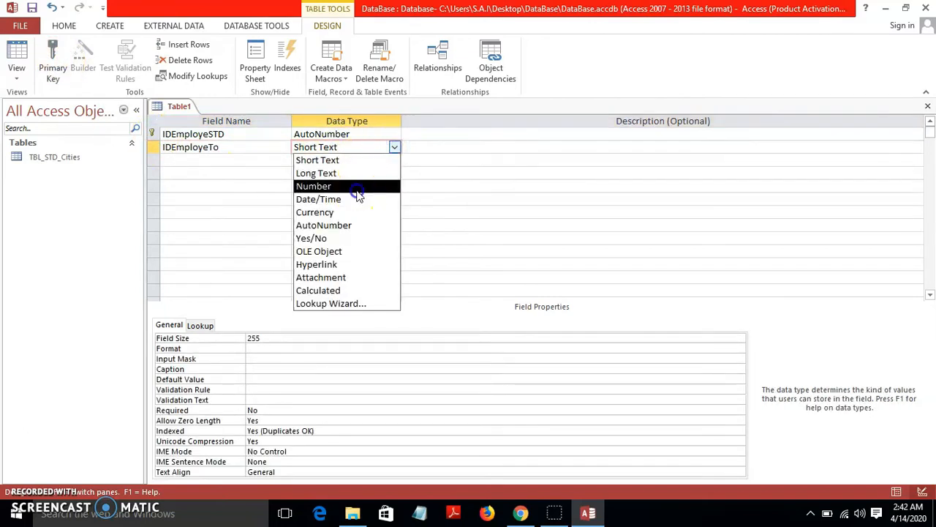
{"action": "left_click", "coordinate": [354, 184]}
- Add a third field named NameEmployeSTD, copying the EmployeSTD ending from the first field's name
{"action": "left_click", "coordinate": [232, 158]}
{"action": "type", "text": "Name"}
{"action": "key", "text": "Tab"}
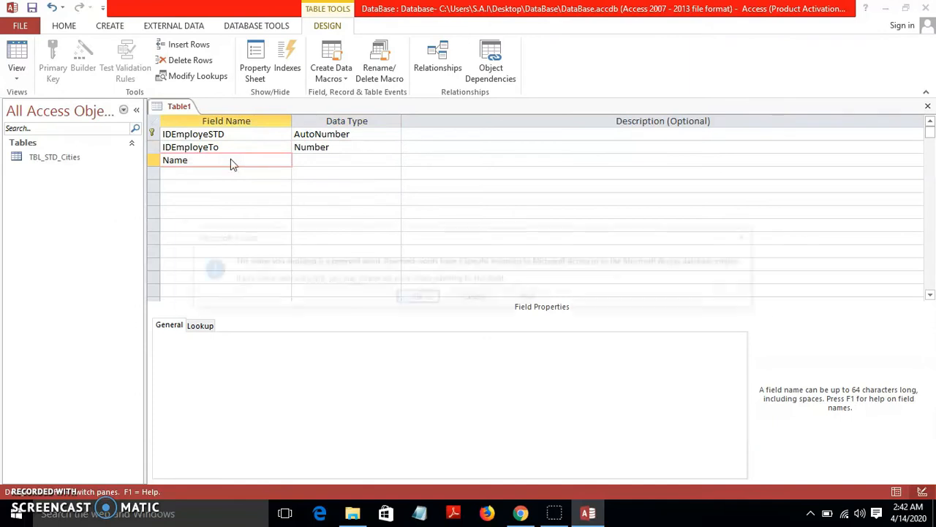
{"action": "left_click", "coordinate": [416, 298]}
{"action": "left_click", "coordinate": [173, 139]}
{"action": "left_click", "coordinate": [474, 297]}
{"action": "left_click", "coordinate": [248, 134]}
{"action": "left_click", "coordinate": [414, 296]}
{"action": "left_click", "coordinate": [240, 133]}
{"action": "left_click_drag", "start_coordinate": [239, 133], "coordinate": [172, 135]}
{"action": "key", "text": "ctrl+c"}
{"action": "left_click", "coordinate": [203, 160]}
{"action": "key", "text": "ctrl+v"}
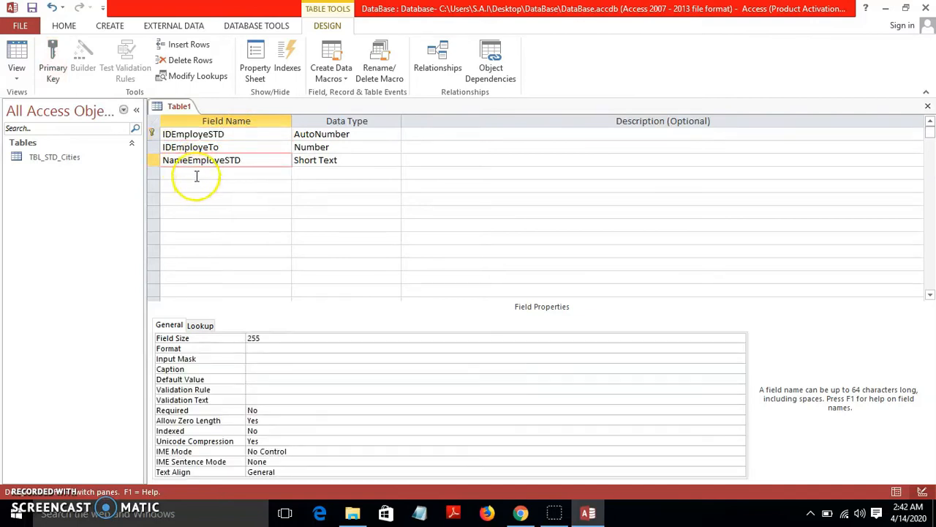
- Rename the NameEmployeSTD field to FirstNameEmployeSTD
{"action": "left_click", "coordinate": [196, 176]}
{"action": "left_click", "coordinate": [167, 160]}
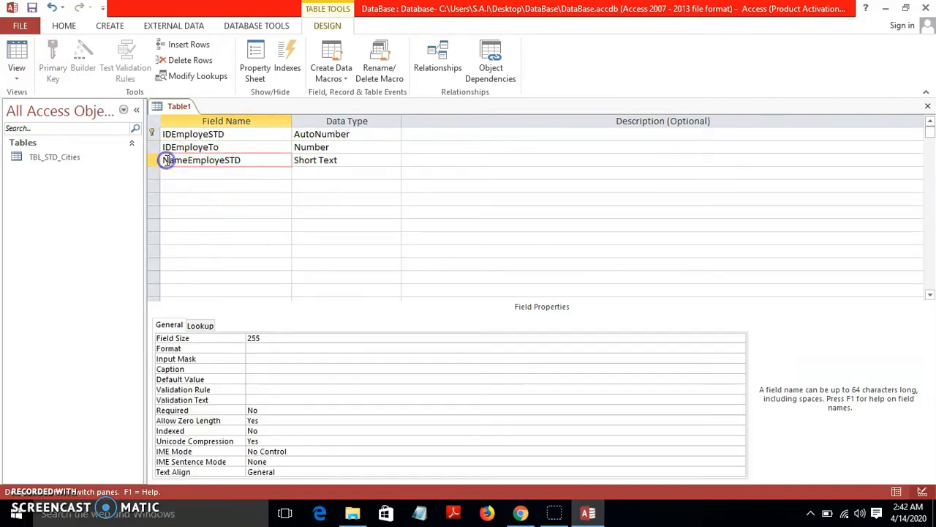
{"action": "type", "text": "First"}
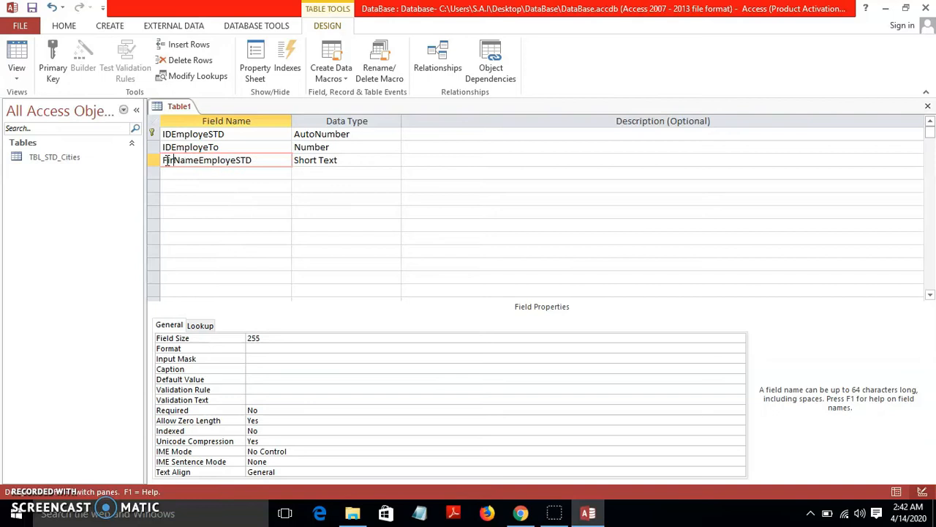
- Add the Short Text fields LastNameEmployeSTD and FathersNameEmployeSTD below the first name field
{"action": "key", "text": "Down"}
{"action": "type", "text": "LastNameEmployeSTD"}
{"action": "left_click", "coordinate": [214, 183]}
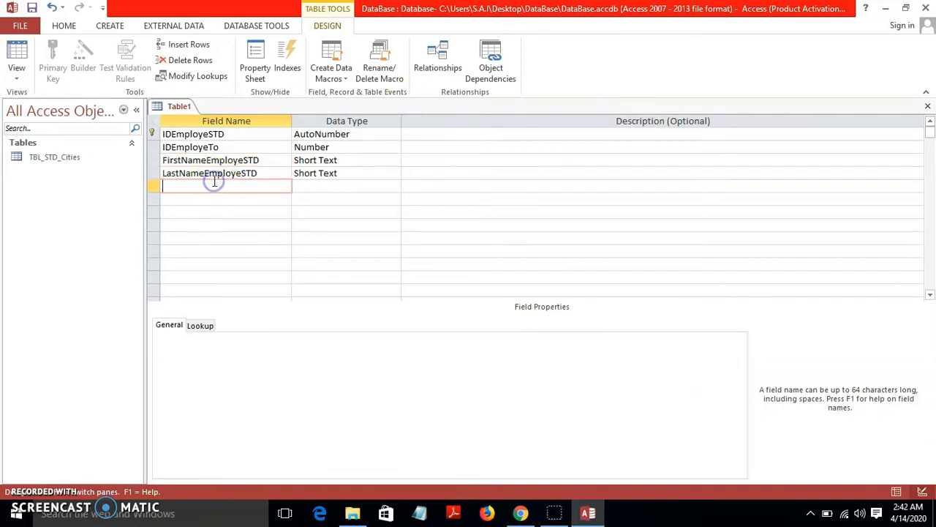
{"action": "type", "text": "FathersNameEmployeSTD"}
- Add the Short Text fields CityEmployeSTD and GenderEmployeSTD to the employee table
{"action": "left_click", "coordinate": [196, 201]}
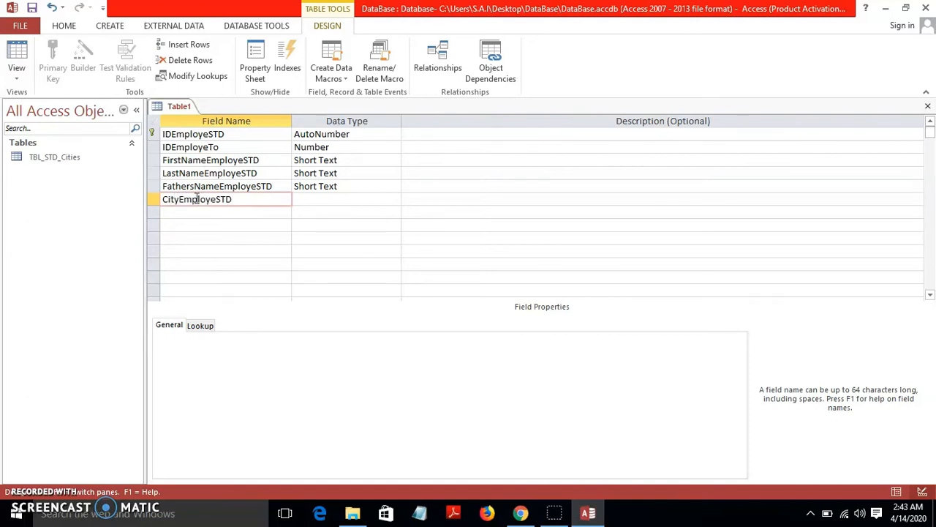
{"action": "left_click", "coordinate": [341, 199]}
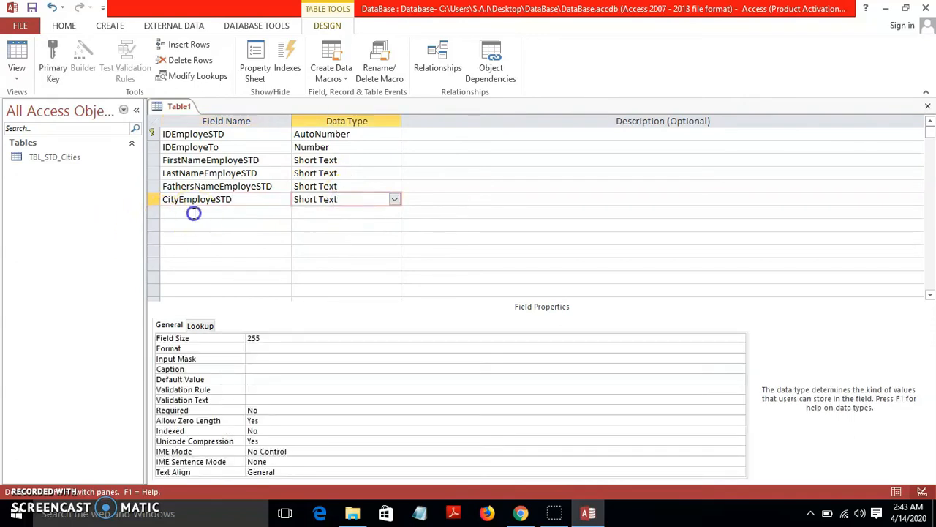
{"action": "left_click", "coordinate": [193, 213]}
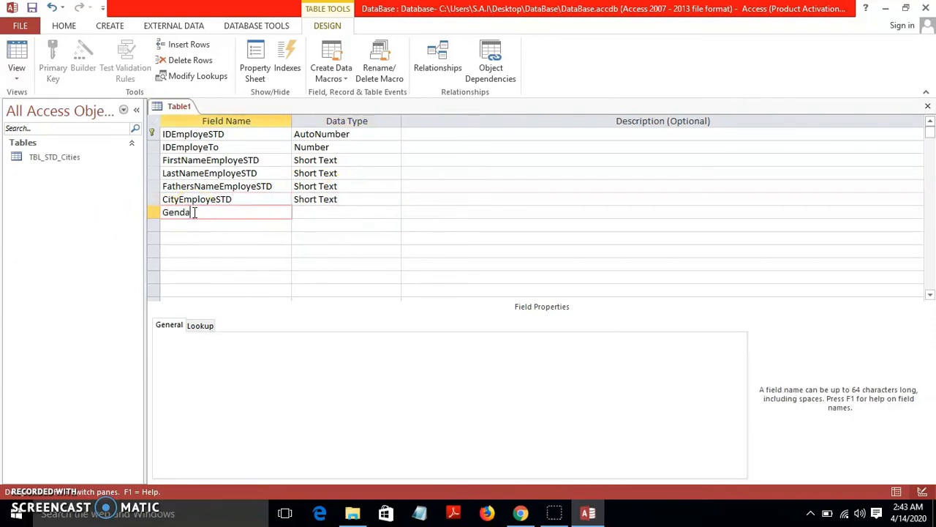
{"action": "type", "text": "GenderEmployeSTD"}
- Add fields named PhoneNo and AddressEmployeSTD at the end of the employee table's field list
{"action": "left_click", "coordinate": [193, 225]}
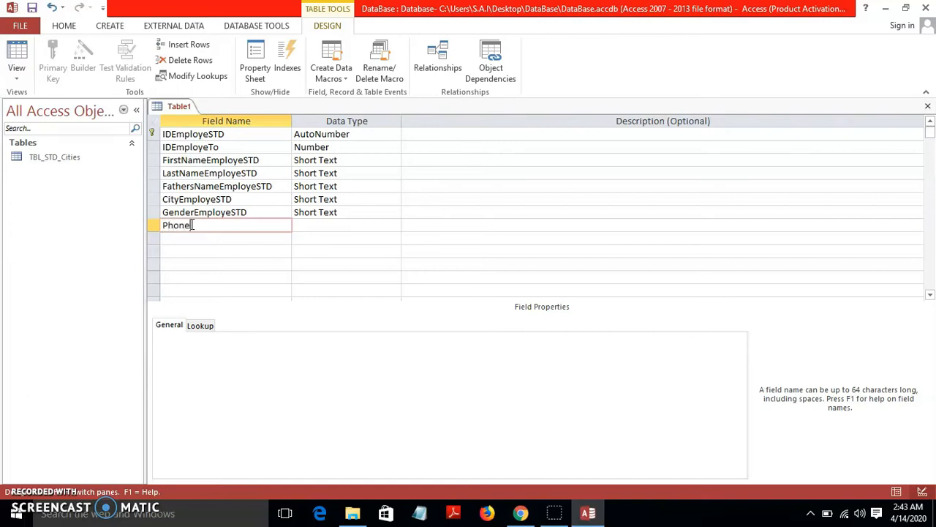
{"action": "left_click", "coordinate": [265, 236]}
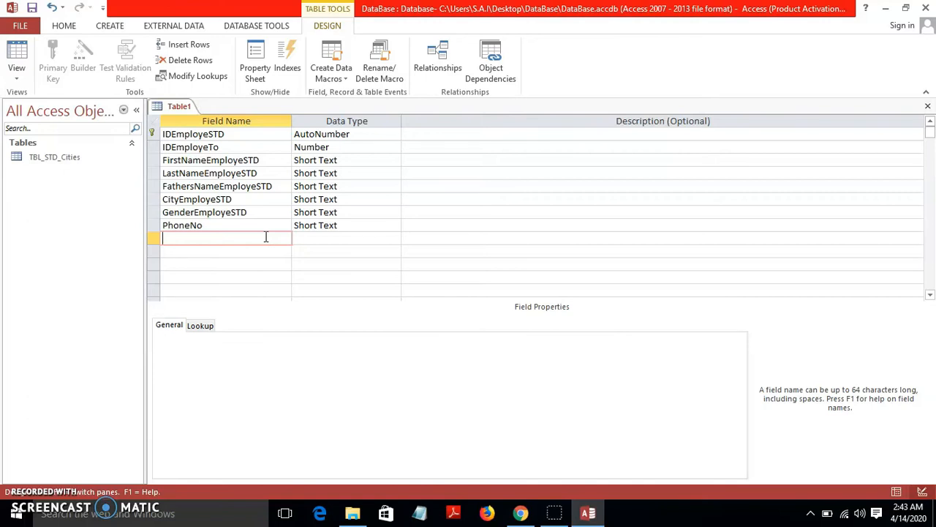
{"action": "type", "text": "AddressEmployeSTD"}
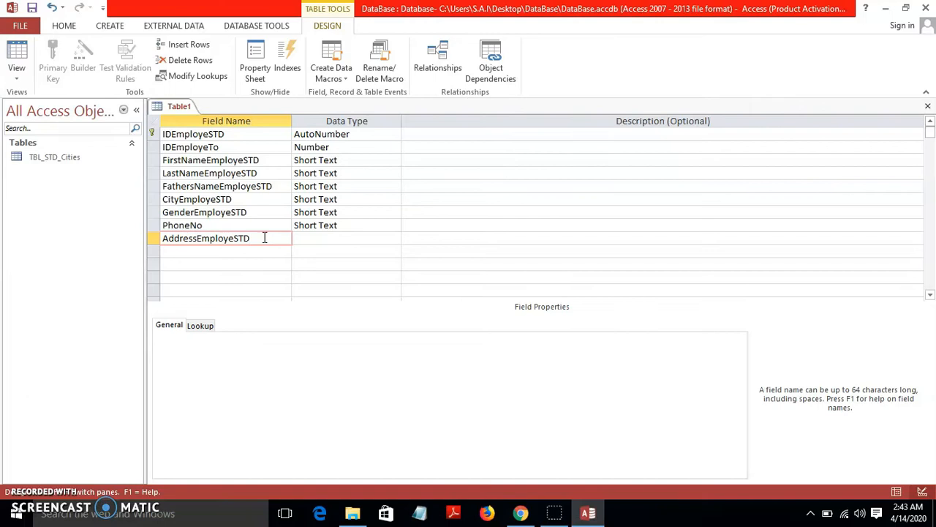
- Complete the PhoneNo field name so it reads PhoneNoEmployeSTD
{"action": "left_click", "coordinate": [202, 225]}
{"action": "key", "text": "ctrl+v"}
{"action": "left_click", "coordinate": [183, 251]}
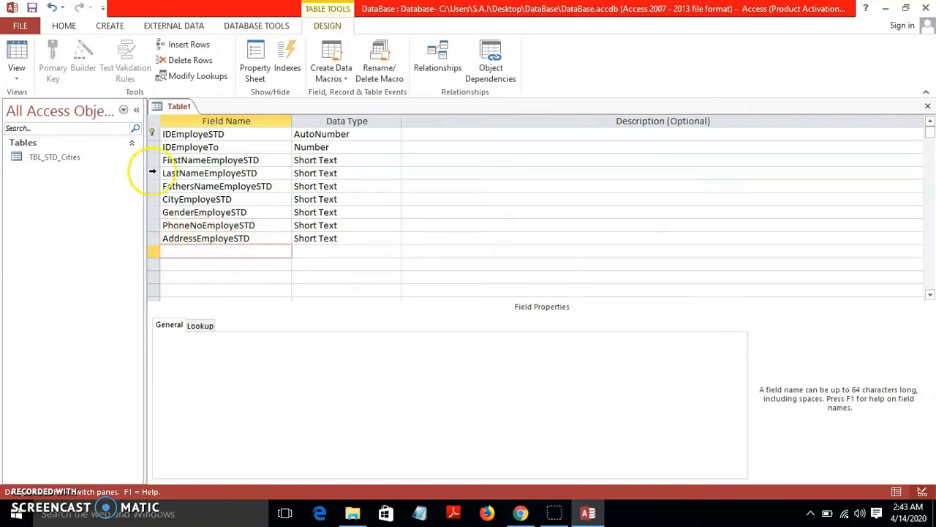
- Move the AddressEmployeSTD field directly above CityEmployeSTD in the employee table's field list
{"action": "left_click", "coordinate": [152, 251]}
{"action": "left_click", "coordinate": [152, 238]}
{"action": "left_click_drag", "start_coordinate": [154, 238], "coordinate": [155, 206]}
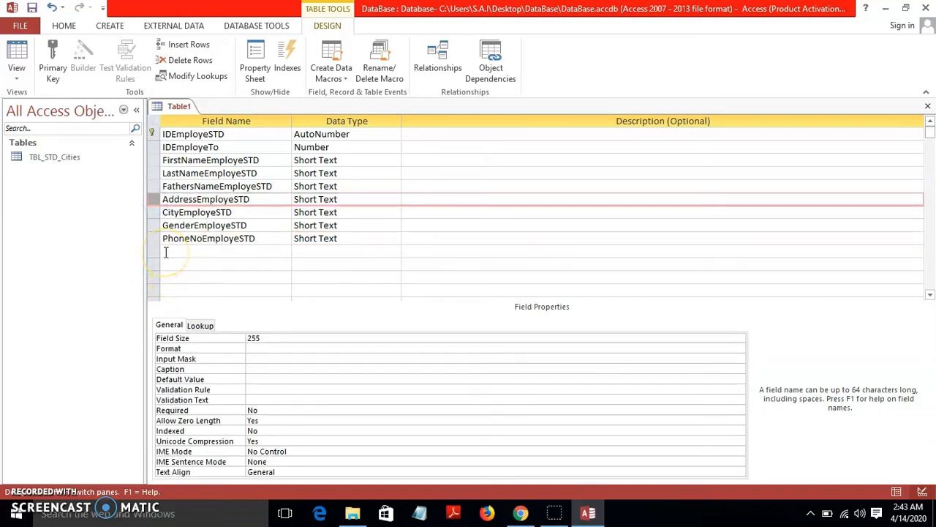
{"action": "left_click", "coordinate": [160, 252]}
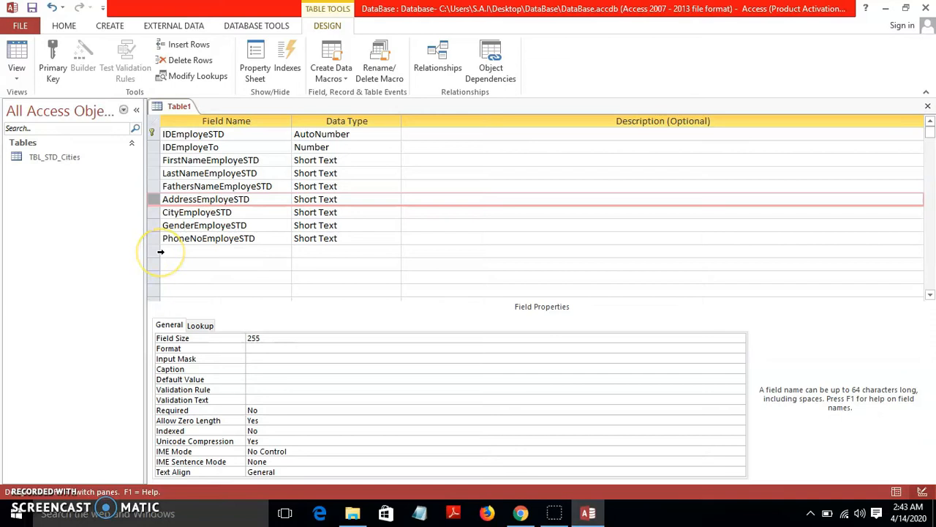
{"action": "left_click", "coordinate": [169, 248]}
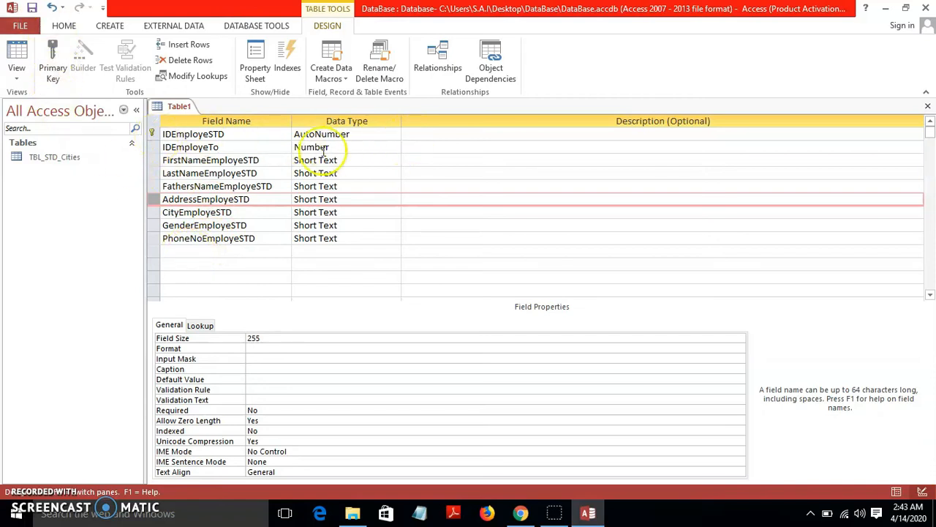
- Give the FirstNameEmployeSTD field a field size of 25, the format > and the caption Name
{"action": "key", "text": "Tab"}
{"action": "left_click", "coordinate": [341, 134]}
{"action": "left_click", "coordinate": [325, 146]}
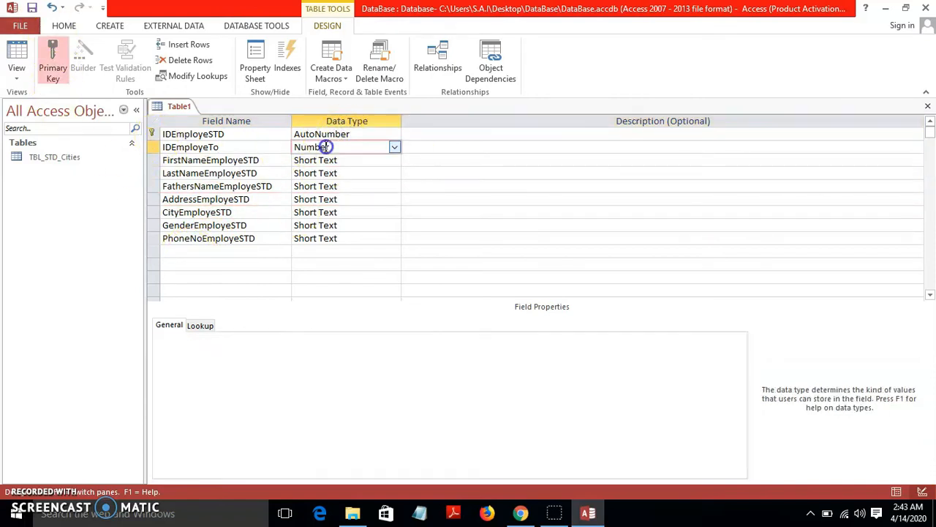
{"action": "left_click", "coordinate": [341, 160]}
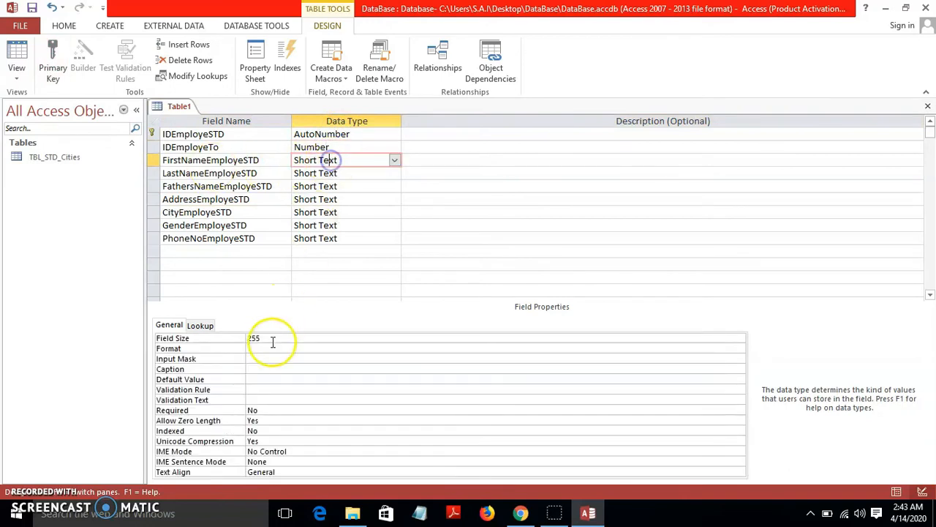
{"action": "left_click", "coordinate": [260, 338]}
{"action": "key", "text": "BackSpace"}
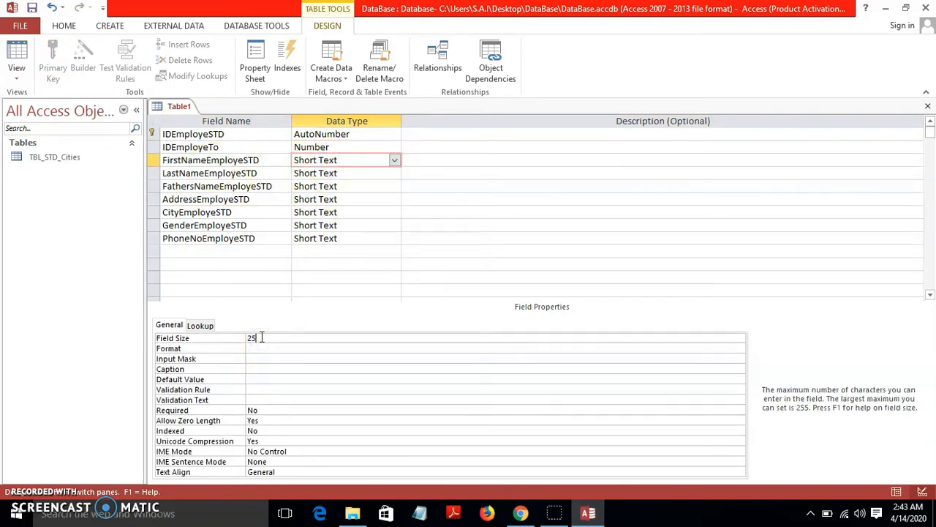
{"action": "left_click", "coordinate": [271, 349]}
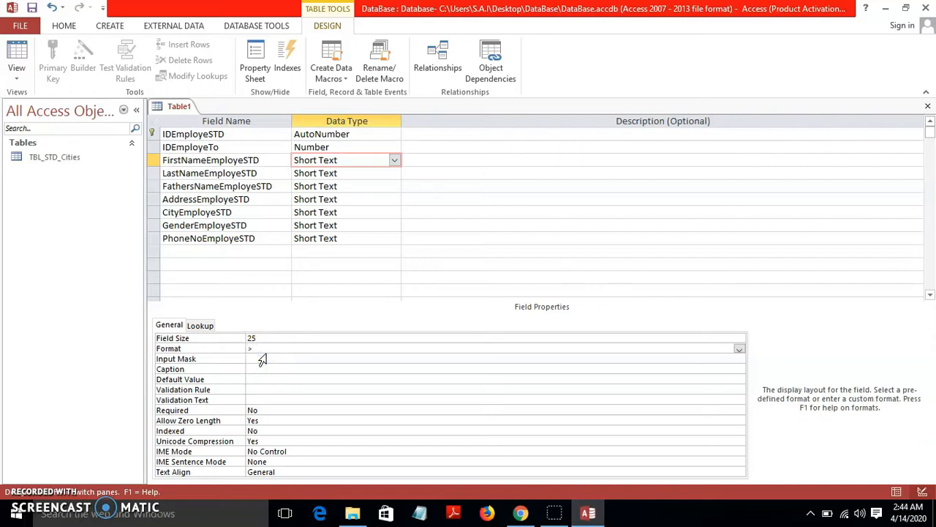
{"action": "left_click", "coordinate": [264, 371]}
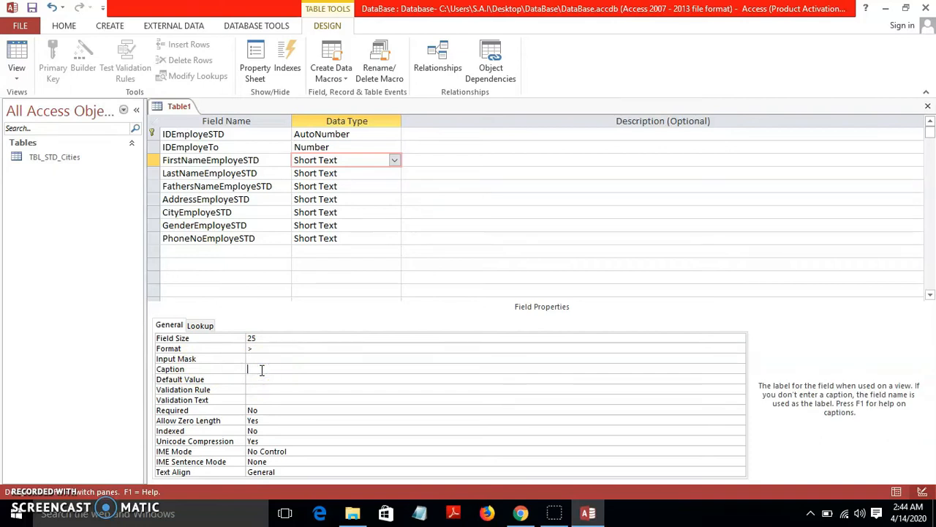
{"action": "left_click", "coordinate": [260, 378]}
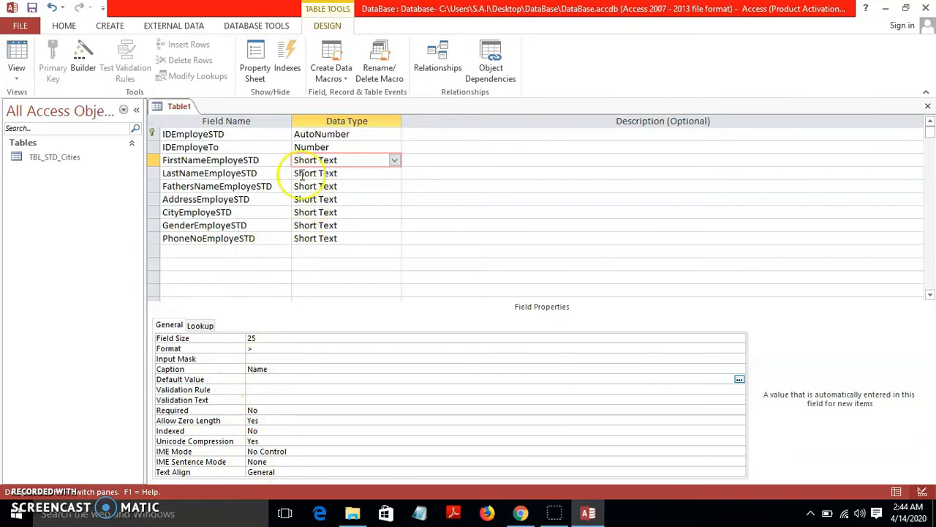
{"action": "left_click", "coordinate": [200, 325]}
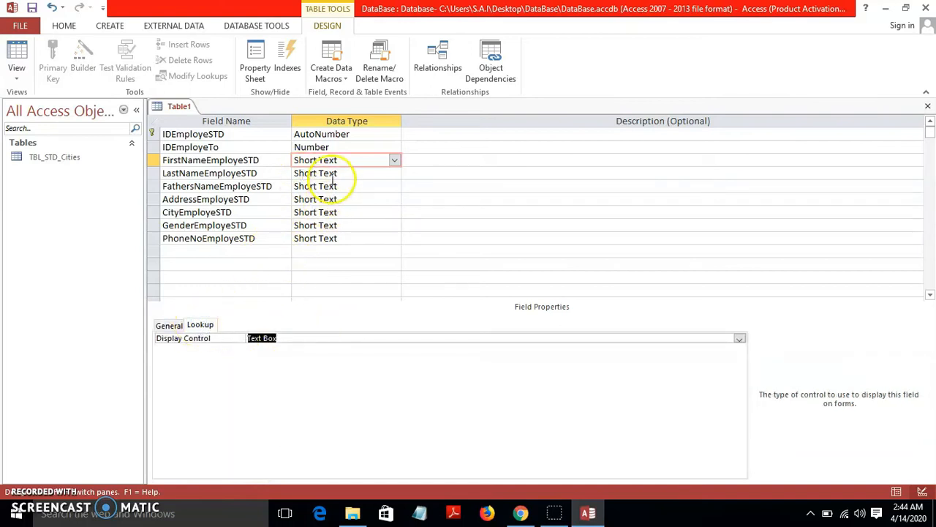
- Give the LastNameEmployeSTD field a field size of 25, the format > and the caption Surname
{"action": "left_click", "coordinate": [327, 174]}
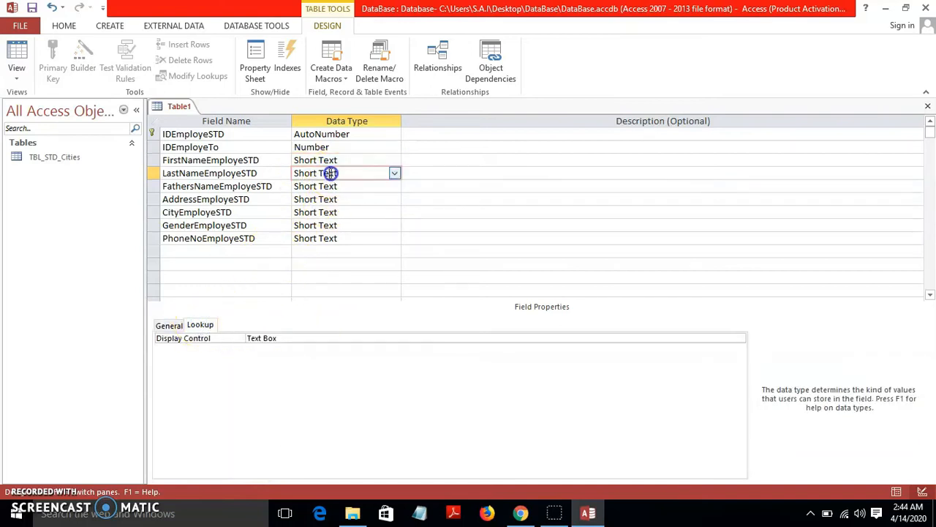
{"action": "left_click", "coordinate": [169, 325]}
{"action": "right_click", "coordinate": [261, 341]}
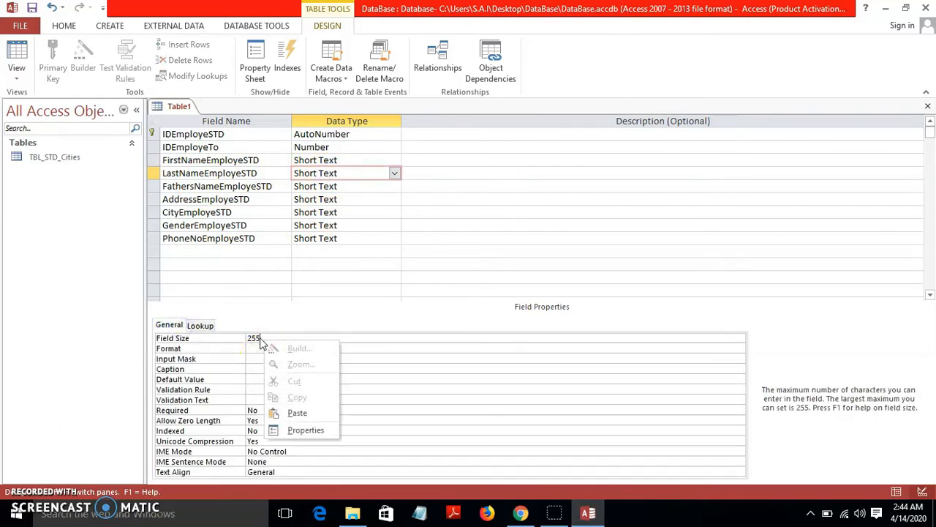
{"action": "left_click", "coordinate": [294, 307]}
{"action": "left_click", "coordinate": [278, 337]}
{"action": "key", "text": "BackSpace"}
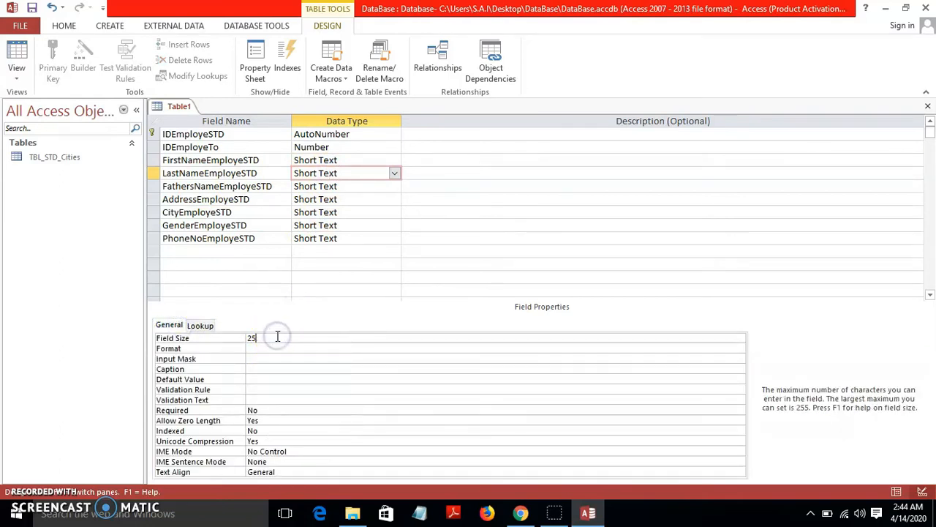
{"action": "left_click", "coordinate": [261, 347]}
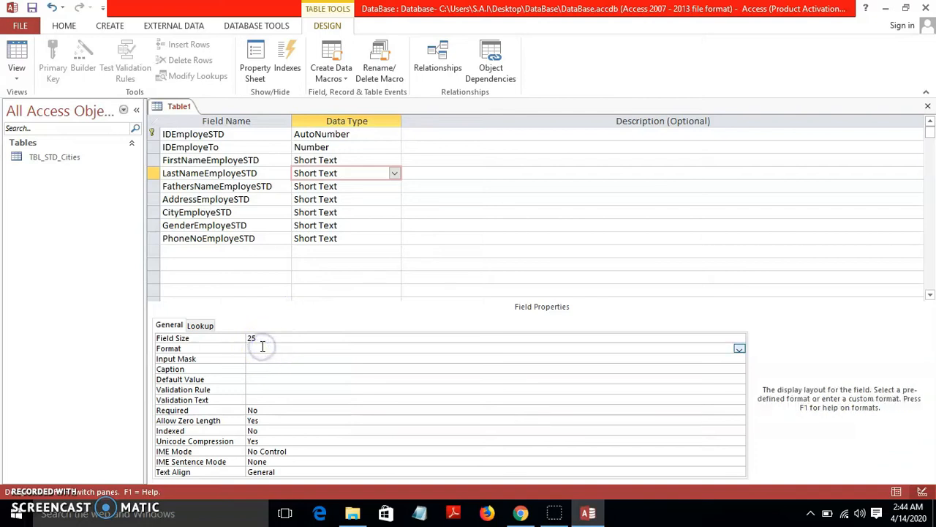
{"action": "type", "text": ">"}
{"action": "left_click", "coordinate": [250, 351]}
{"action": "left_click", "coordinate": [247, 368]}
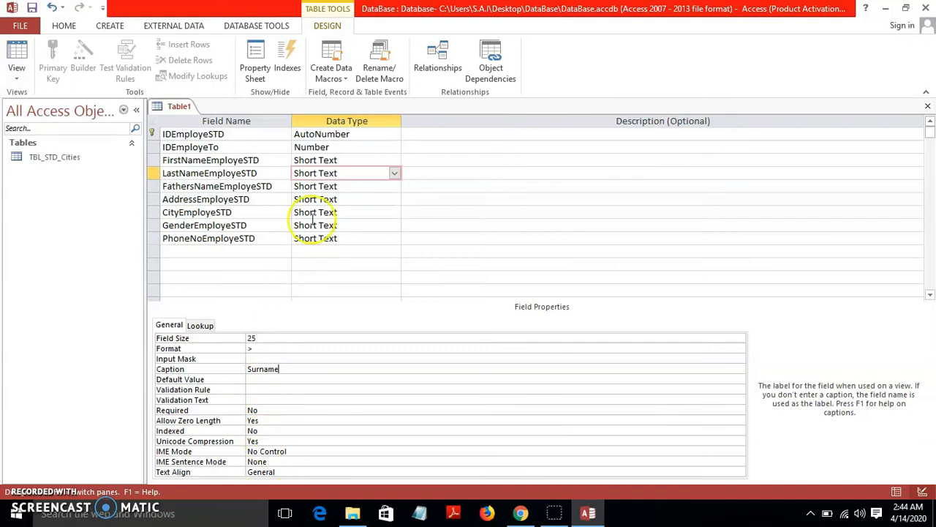
- Give the FathersNameEmployeSTD field a field size of 2, the format > and the caption Middle Name
{"action": "left_click", "coordinate": [341, 186]}
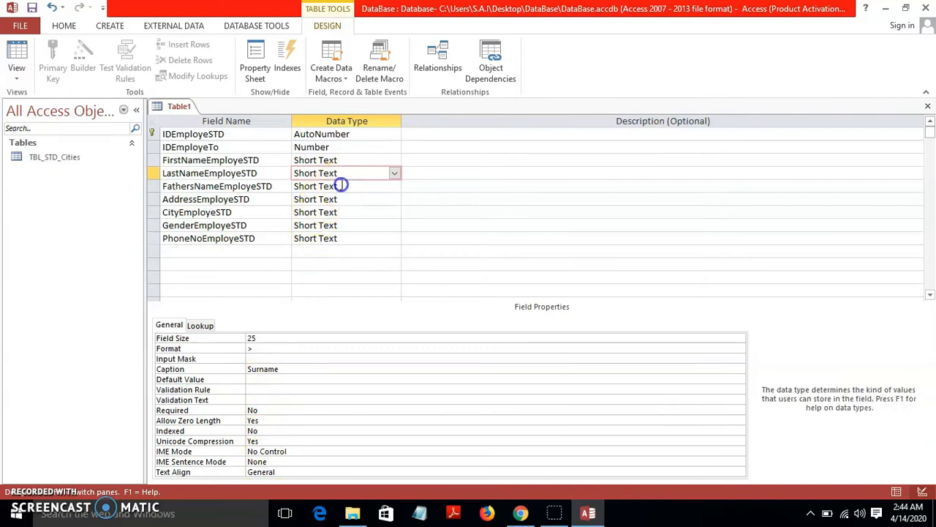
{"action": "left_click", "coordinate": [265, 340]}
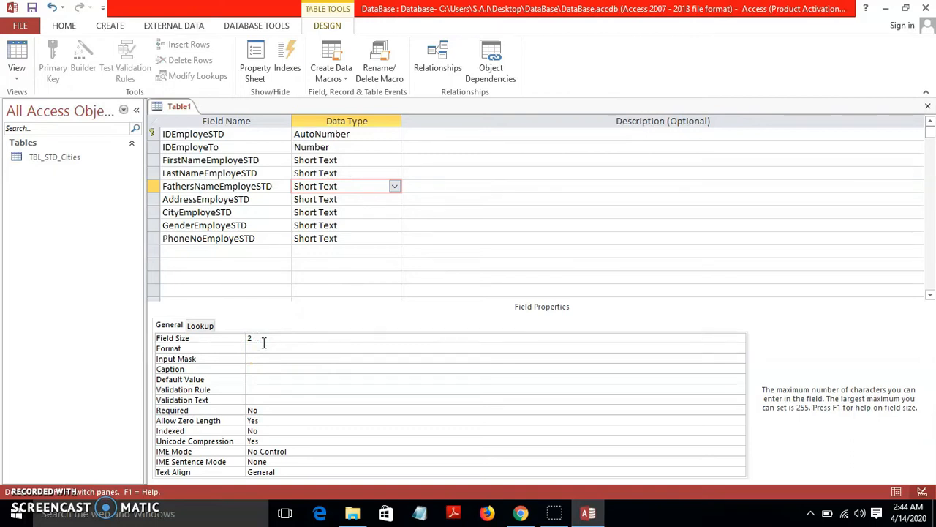
{"action": "left_click", "coordinate": [251, 350]}
{"action": "left_click", "coordinate": [254, 347]}
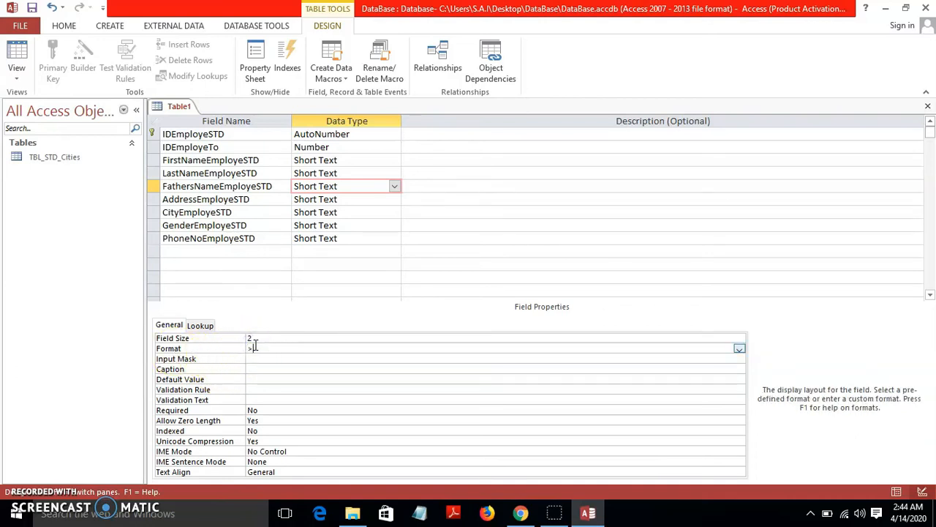
{"action": "right_click", "coordinate": [251, 368]}
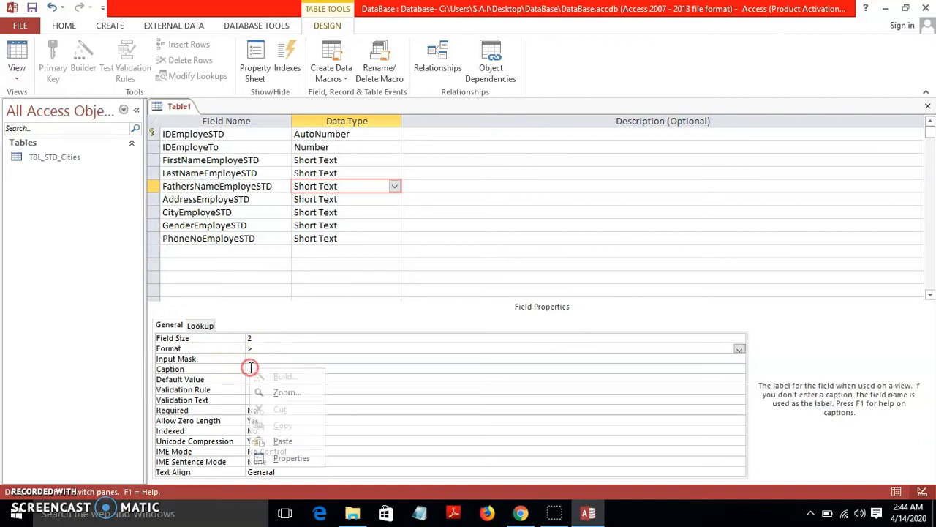
{"action": "left_click", "coordinate": [290, 369]}
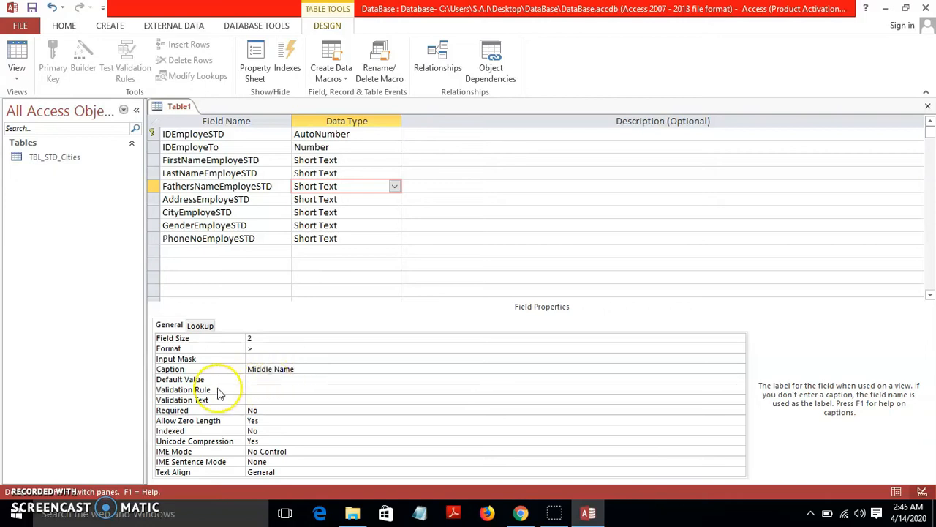
- Set the format of the AddressEmployeSTD field to >
{"action": "left_click", "coordinate": [333, 199]}
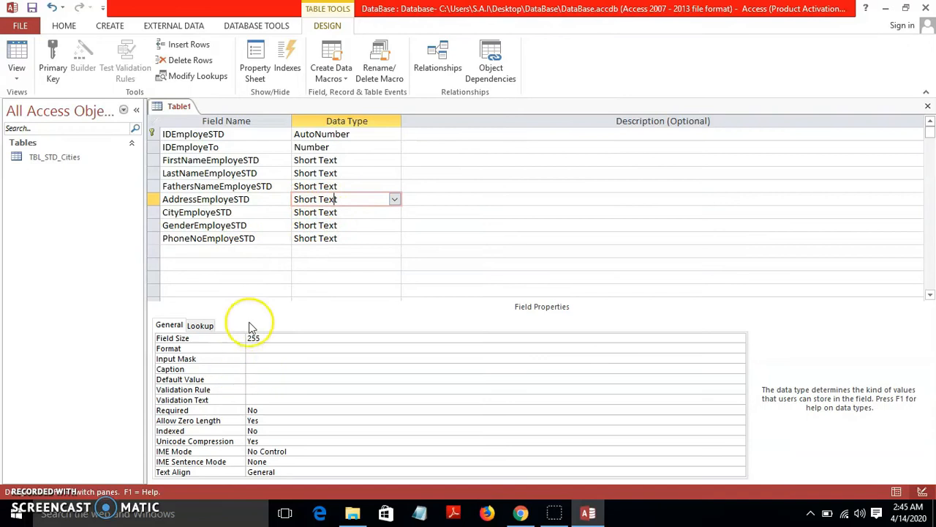
{"action": "left_click", "coordinate": [259, 350]}
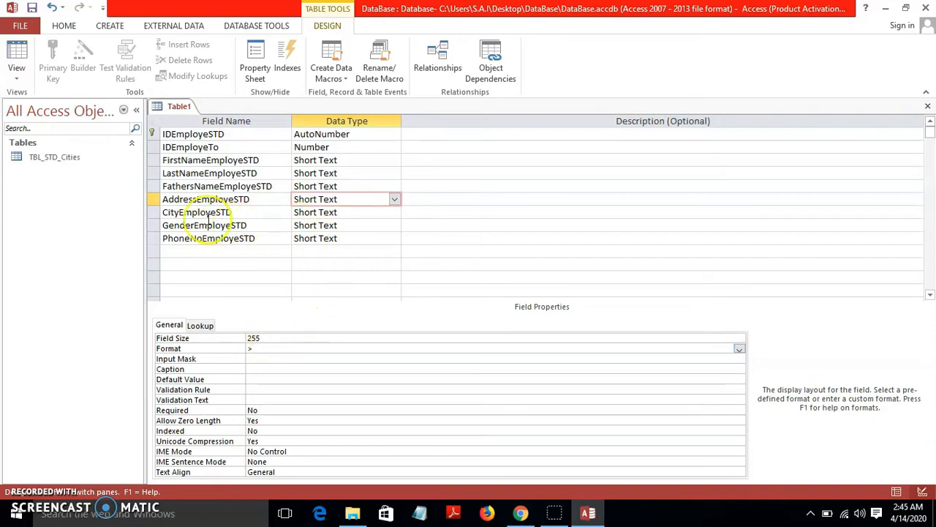
- Start the Lookup Wizard for CityEmployeSTD, using the table TBL_STD_Cities as the source of its values
{"action": "left_click", "coordinate": [339, 212]}
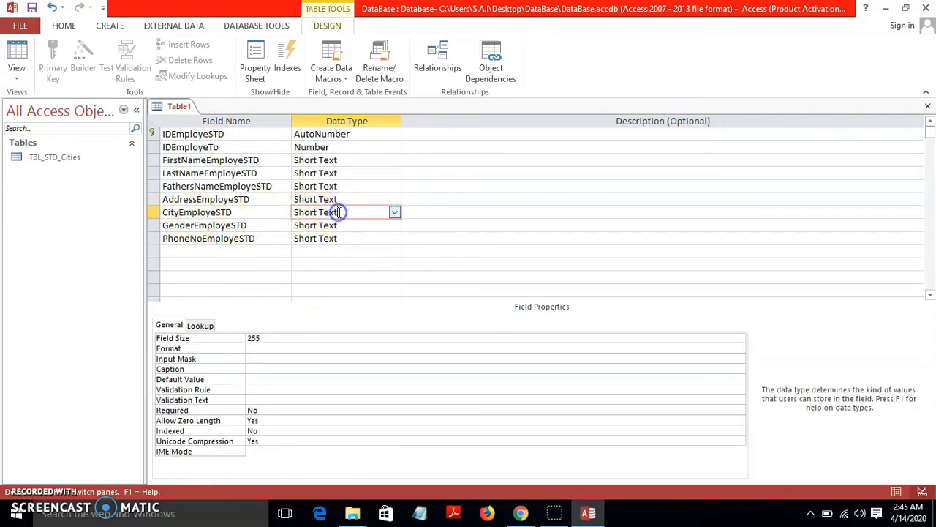
{"action": "left_click", "coordinate": [393, 212]}
{"action": "left_click", "coordinate": [359, 371]}
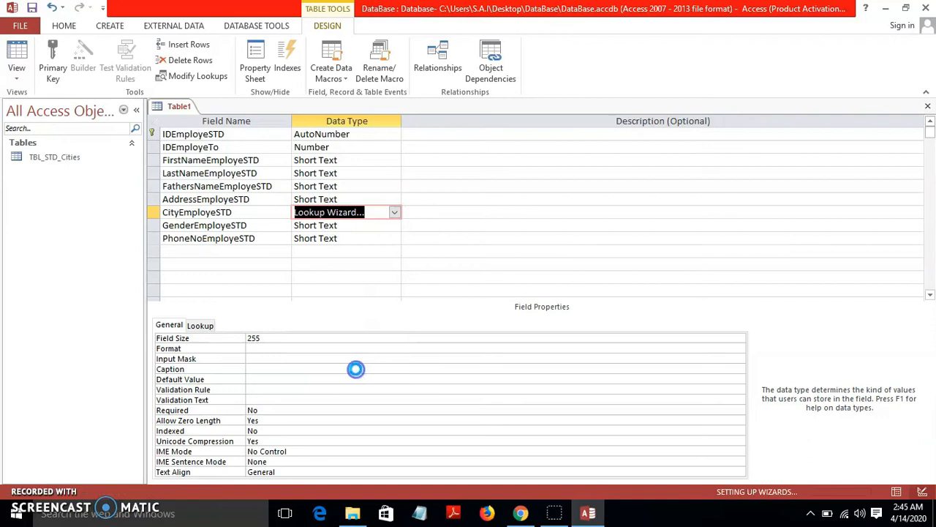
{"action": "left_click", "coordinate": [403, 164]}
{"action": "left_click", "coordinate": [539, 302]}
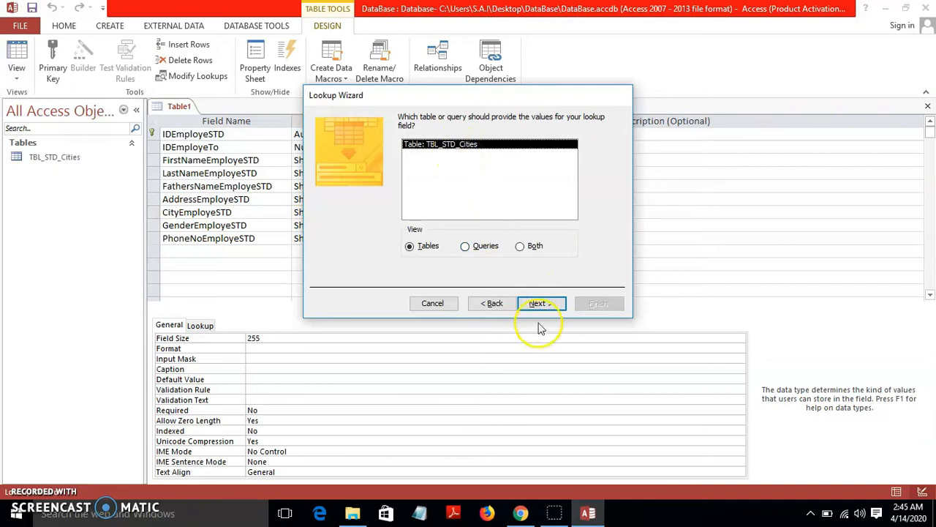
{"action": "left_click", "coordinate": [540, 304]}
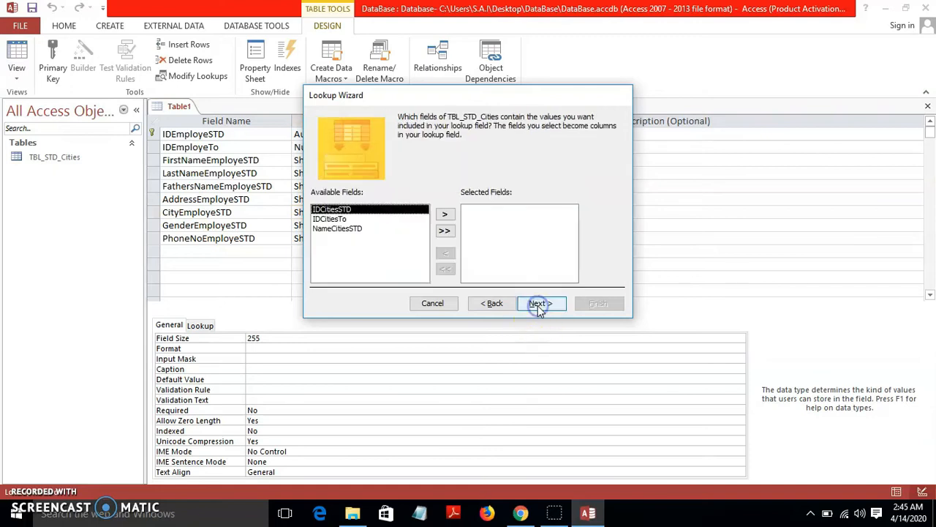
- Include NameCitiesSTD as the lookup column and sort the list by it in ascending order
{"action": "left_click", "coordinate": [356, 229]}
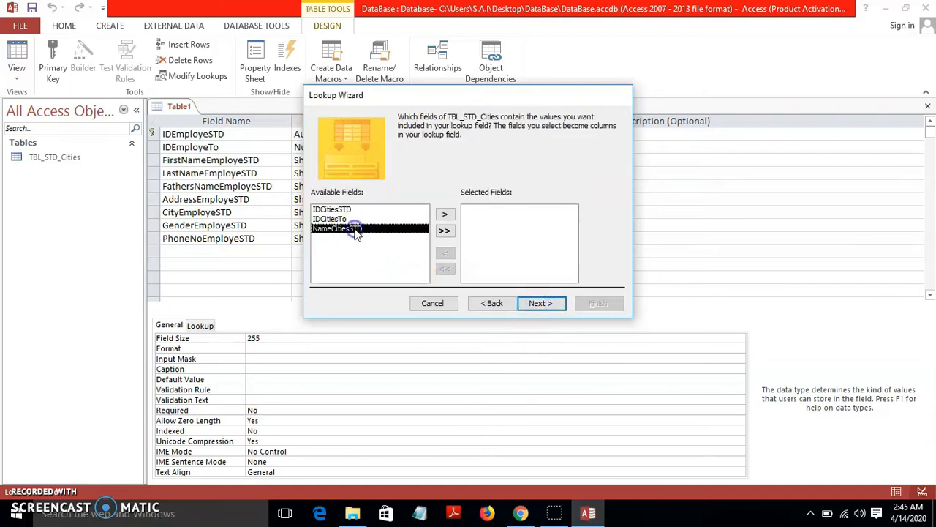
{"action": "left_click", "coordinate": [446, 215]}
{"action": "left_click", "coordinate": [541, 303]}
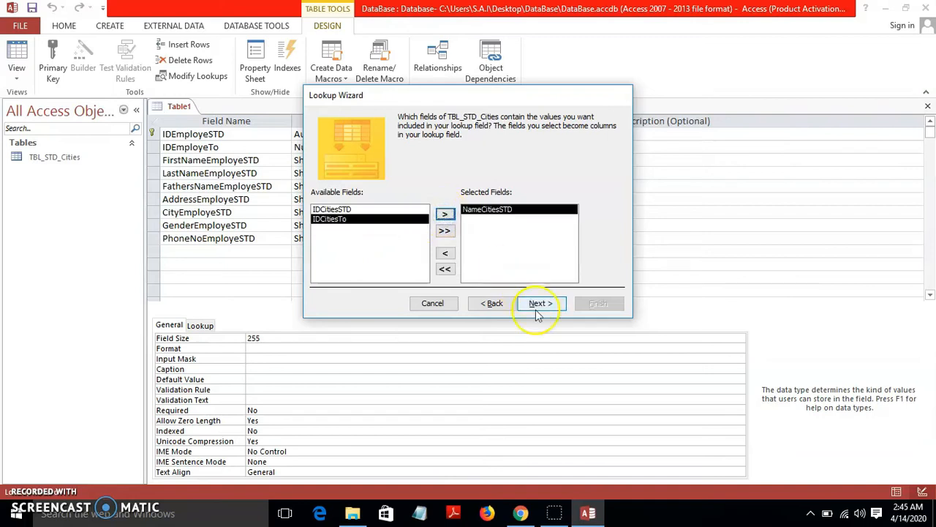
{"action": "left_click", "coordinate": [423, 162]}
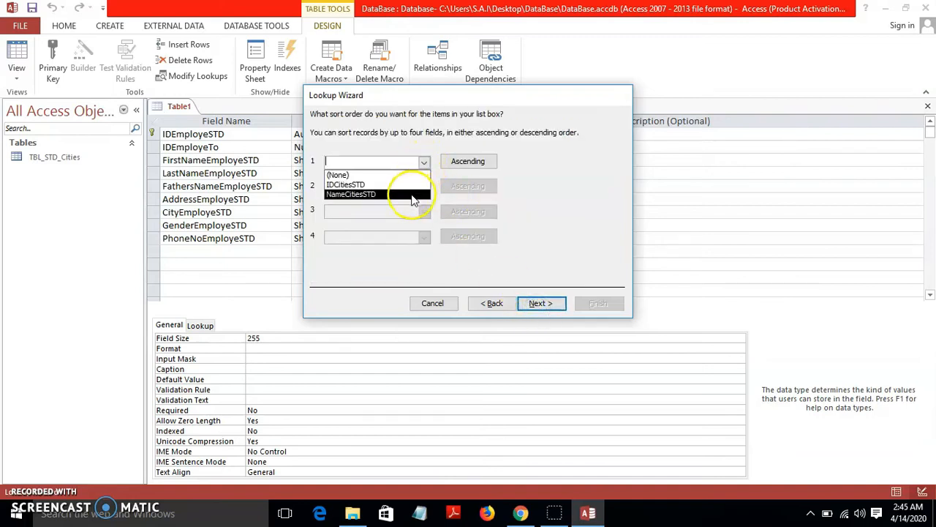
{"action": "left_click", "coordinate": [403, 194]}
{"action": "left_click", "coordinate": [545, 303]}
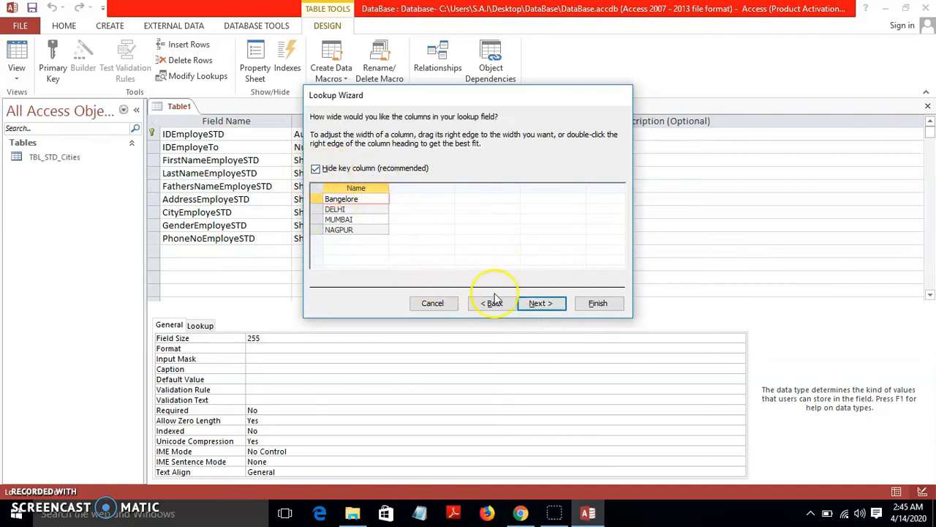
- Finish the city lookup with the default column layout and label, saving the table as TBL_STD_Employees
{"action": "left_click", "coordinate": [537, 304]}
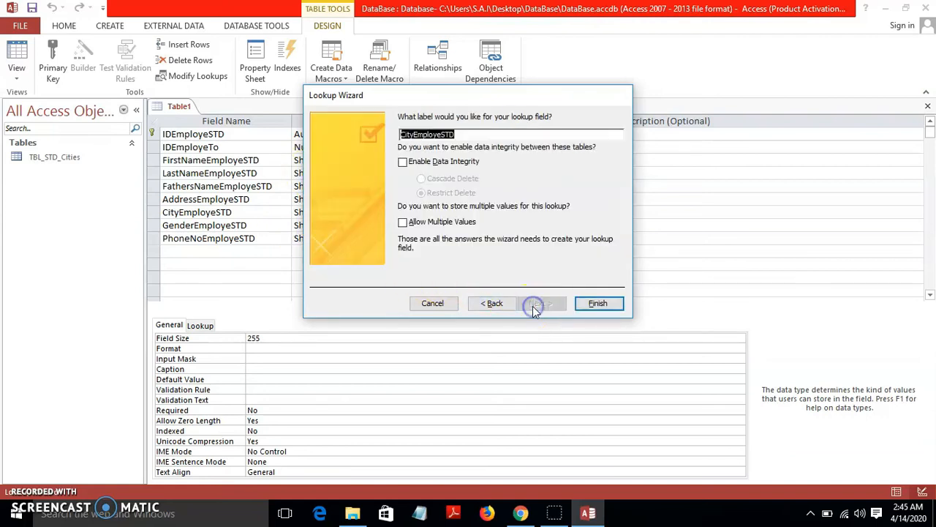
{"action": "left_click", "coordinate": [601, 302]}
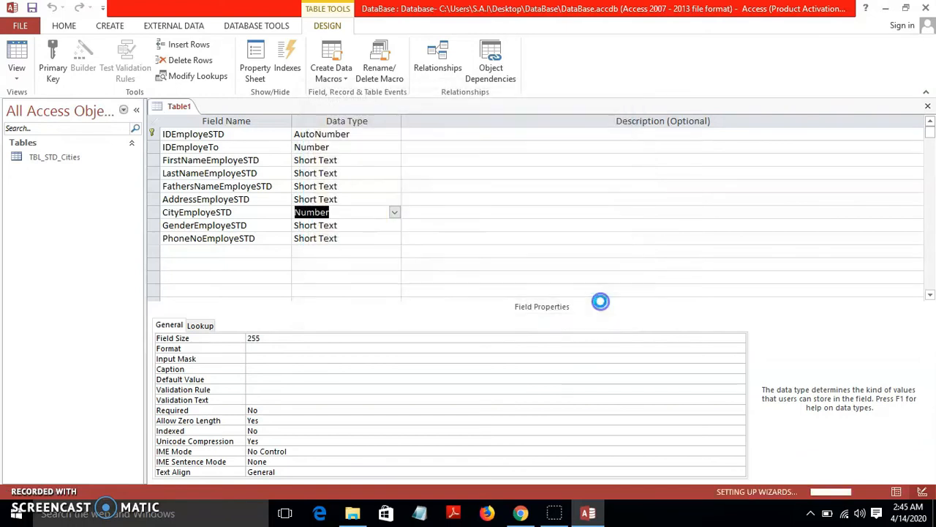
{"action": "left_click", "coordinate": [447, 295]}
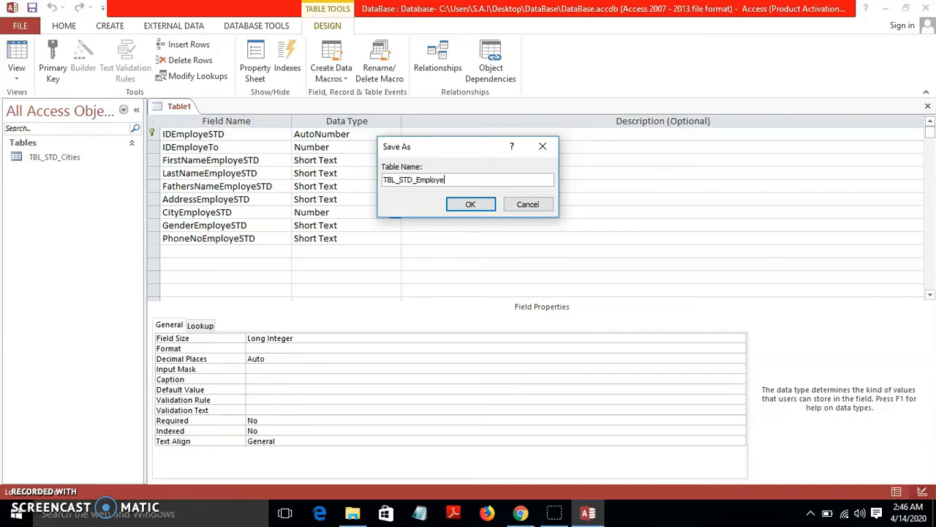
{"action": "left_click", "coordinate": [464, 204]}
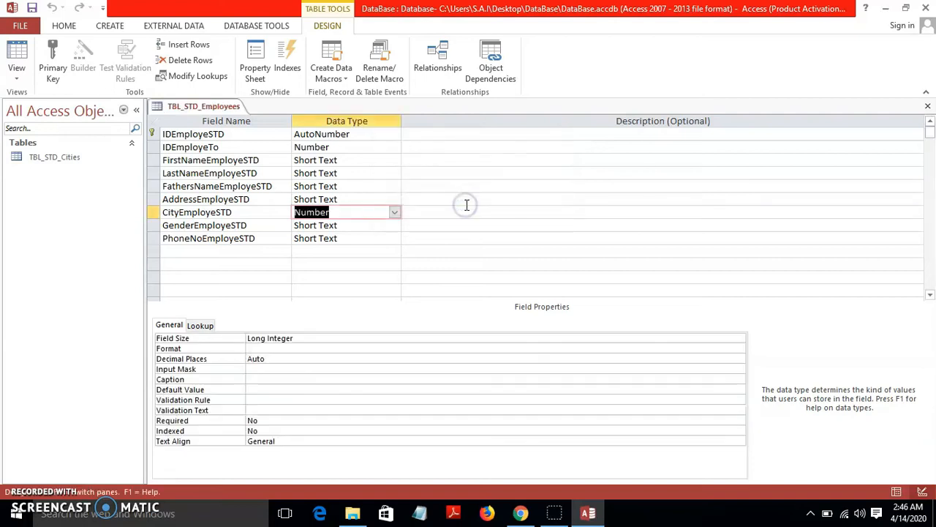
- Describe the CityEmployeSTD field as "Look Up" and the GenderEmployeSTD field as "Look up"
{"action": "left_click", "coordinate": [351, 225]}
{"action": "left_click", "coordinate": [430, 209]}
{"action": "type", "text": "Look U"}
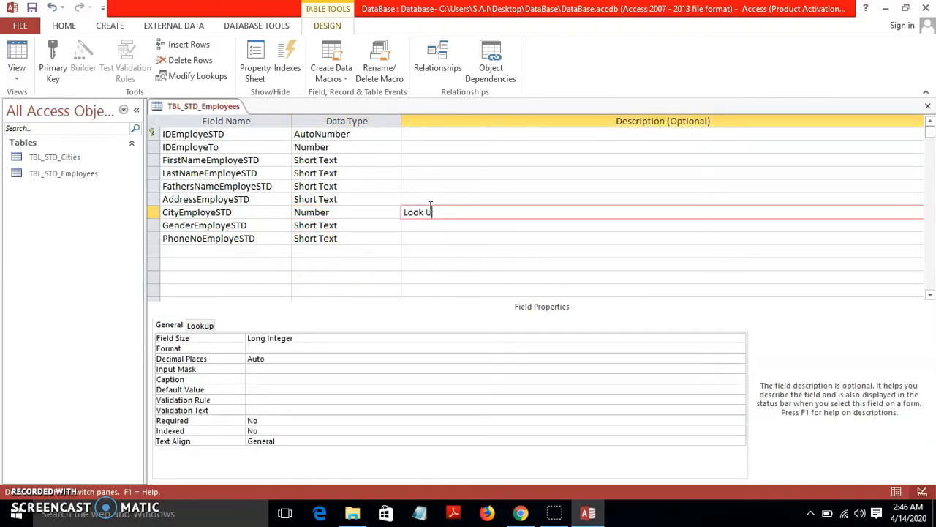
{"action": "type", "text": "p"}
{"action": "left_click", "coordinate": [428, 228]}
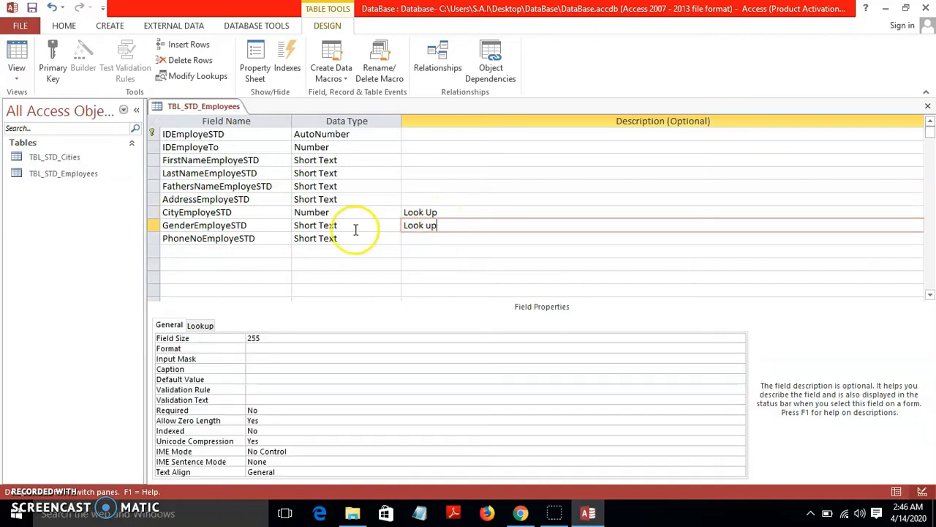
- Start the Lookup Wizard for GenderEmployeSTD, choosing to type in the lookup values manually
{"action": "left_click", "coordinate": [338, 225]}
{"action": "left_click", "coordinate": [393, 225]}
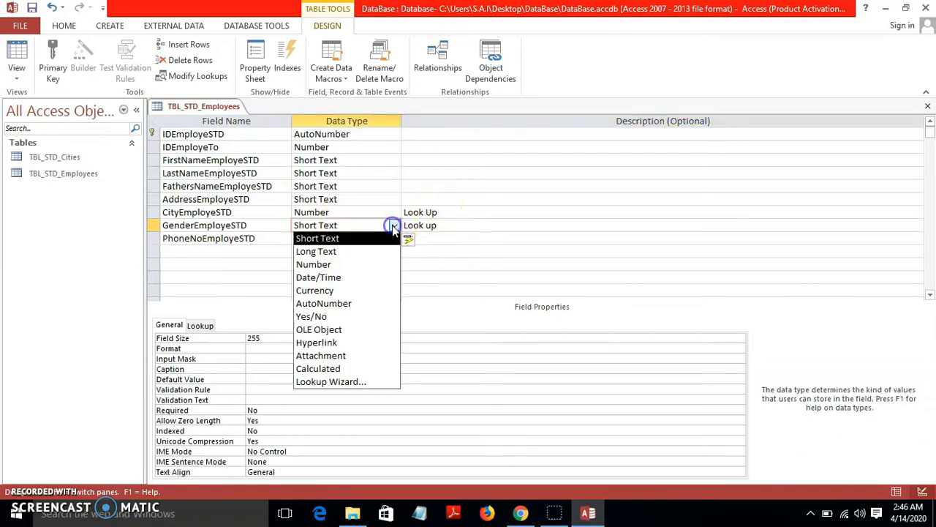
{"action": "left_click", "coordinate": [348, 382]}
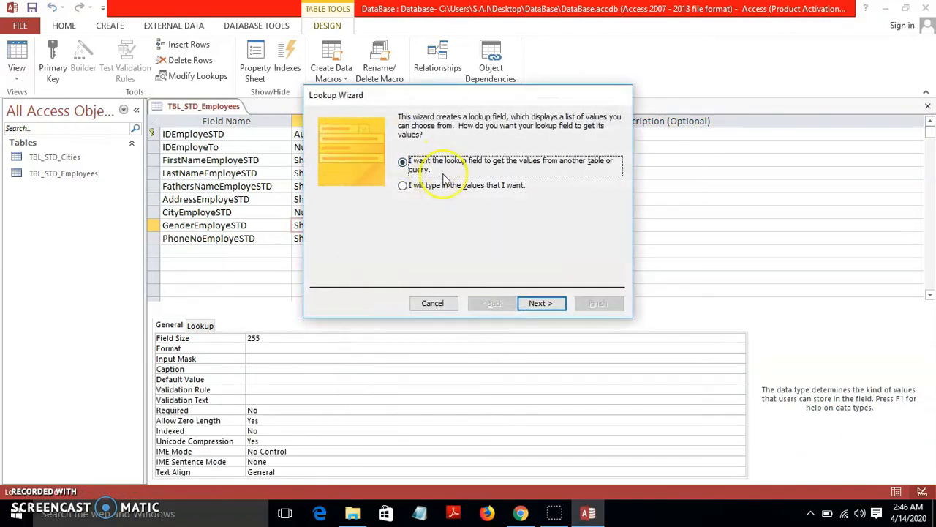
{"action": "left_click", "coordinate": [402, 187]}
{"action": "left_click", "coordinate": [536, 303]}
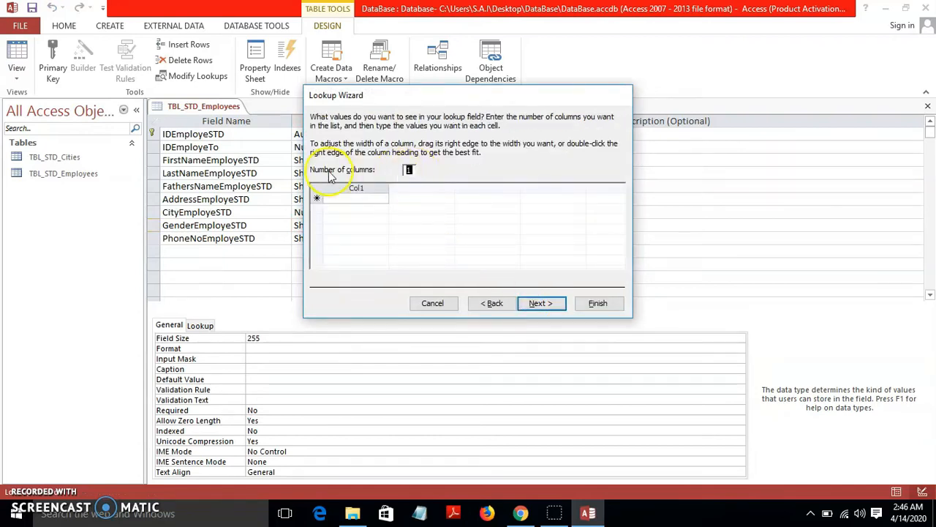
- Set the gender lookup to 2 columns and enter M, F and O as the rows of Col1
{"action": "type", "text": "2"}
{"action": "left_click", "coordinate": [422, 200]}
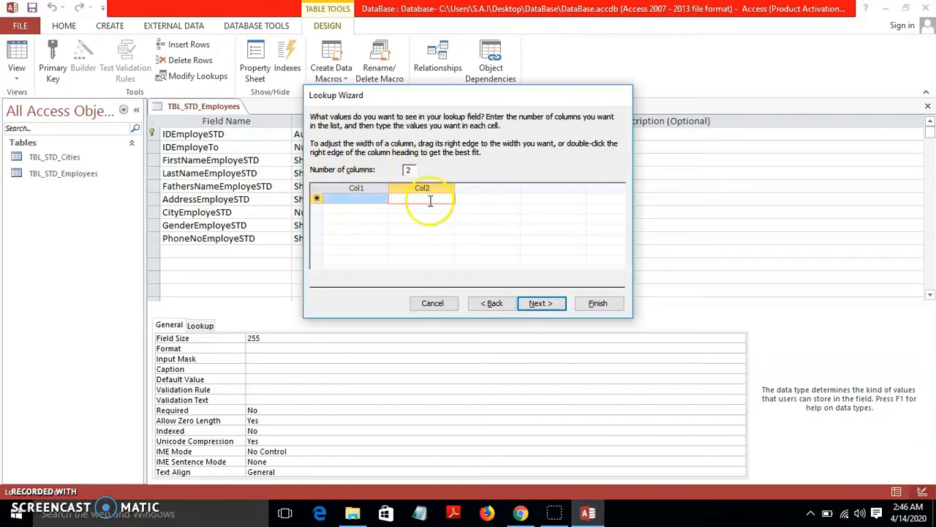
{"action": "left_click", "coordinate": [410, 171]}
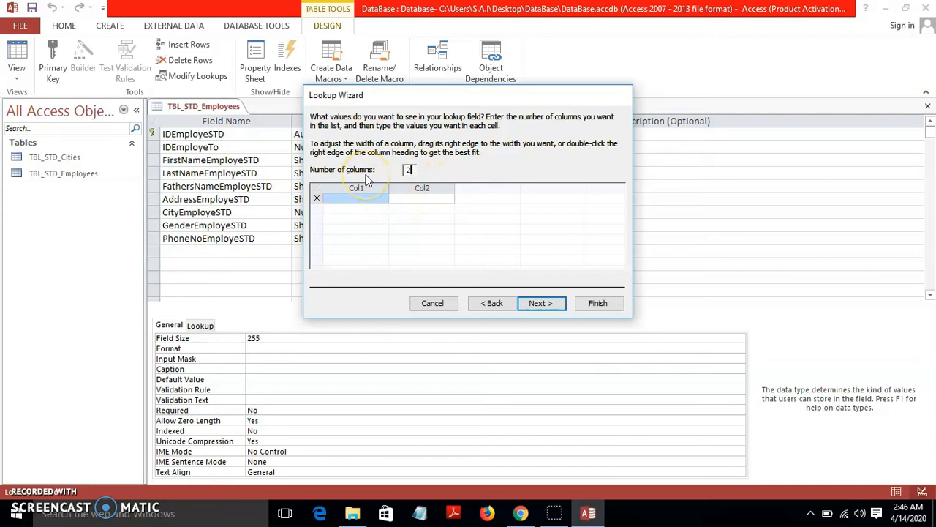
{"action": "left_click", "coordinate": [377, 198]}
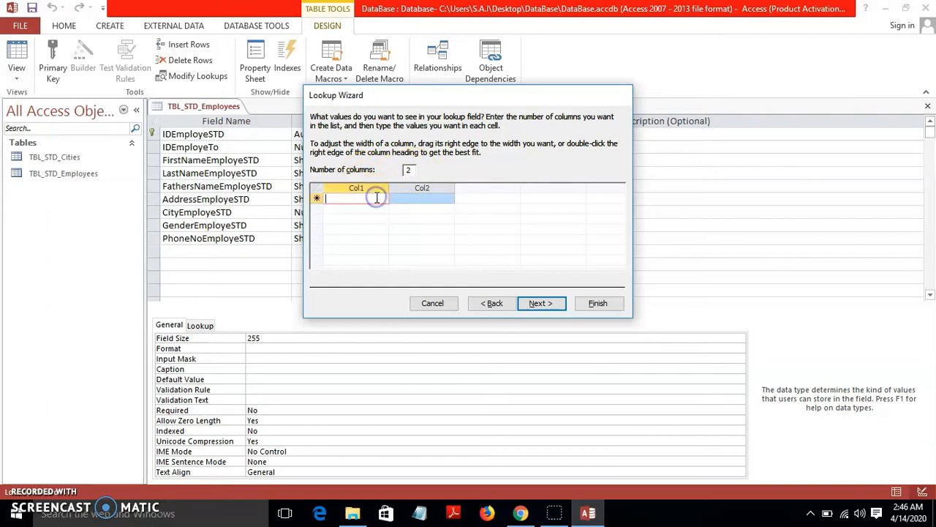
{"action": "type", "text": "M"}
{"action": "left_click", "coordinate": [373, 210]}
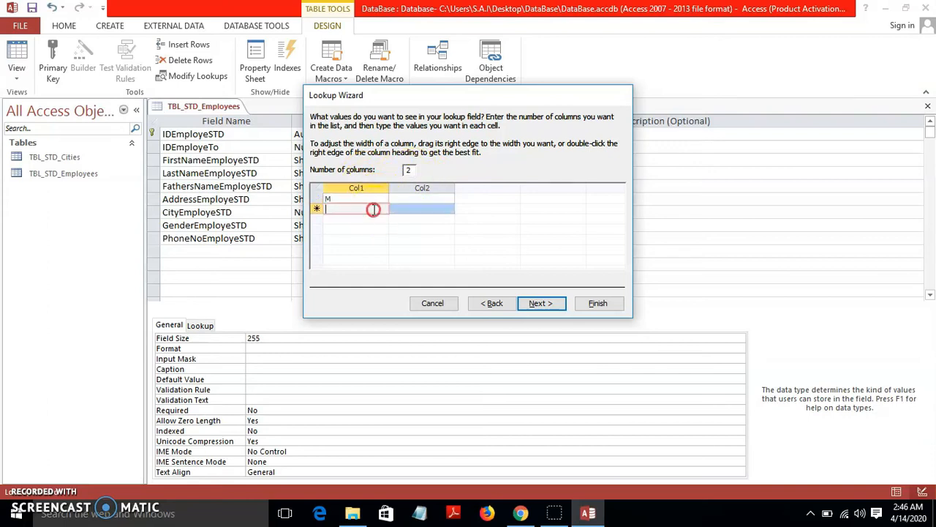
{"action": "type", "text": "F"}
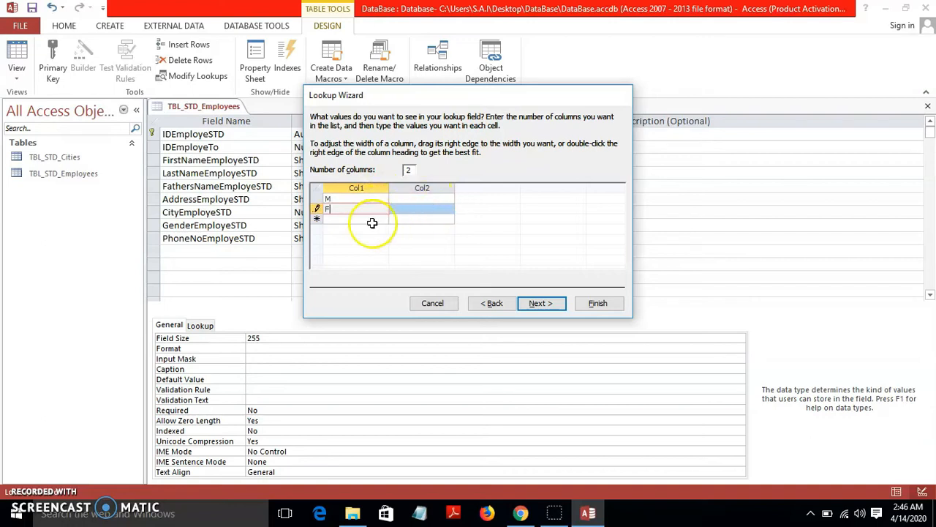
{"action": "left_click", "coordinate": [359, 219]}
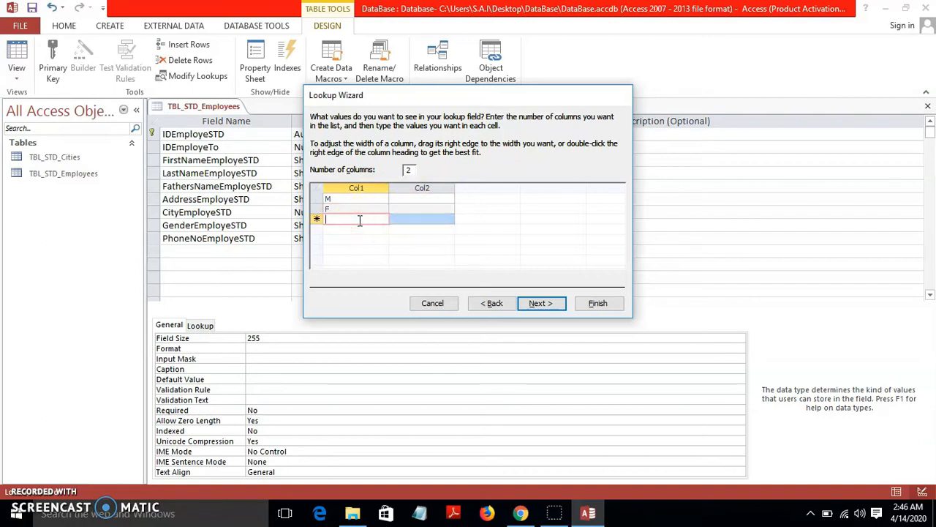
{"action": "type", "text": "O"}
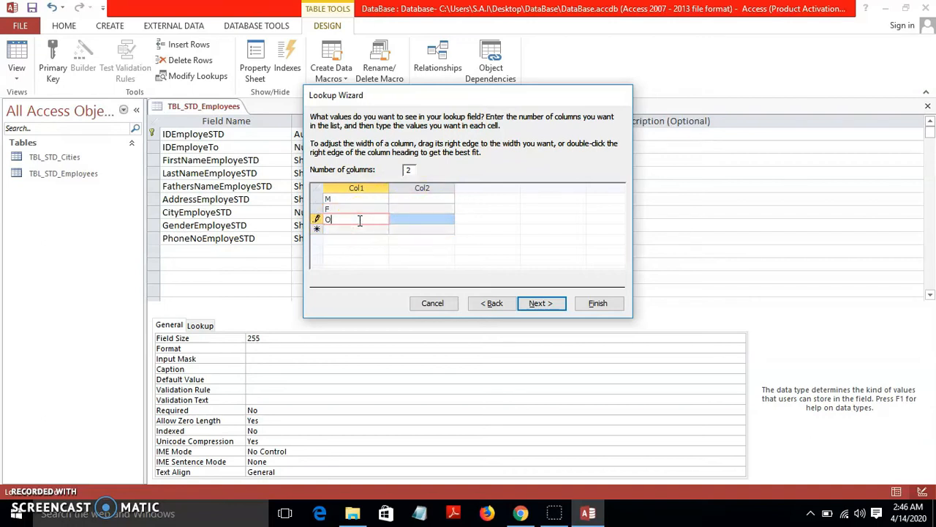
- Fill Col2 of the gender lookup with Male, Female and Other, matching the codes M, F and O
{"action": "left_click", "coordinate": [403, 198]}
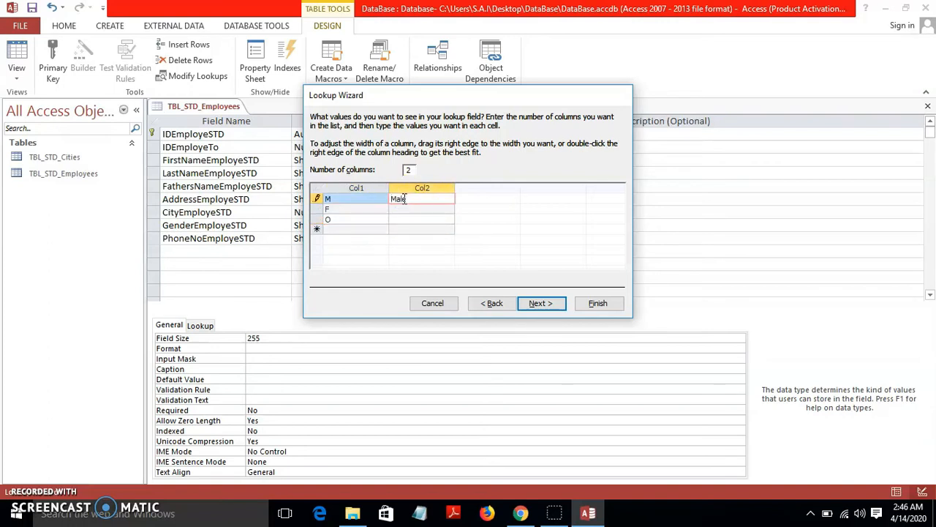
{"action": "left_click", "coordinate": [404, 209]}
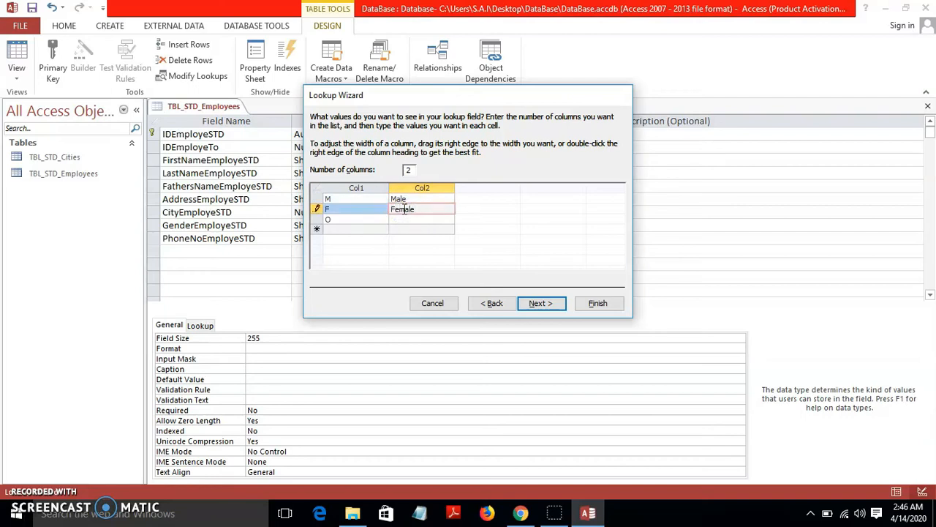
{"action": "left_click", "coordinate": [406, 220]}
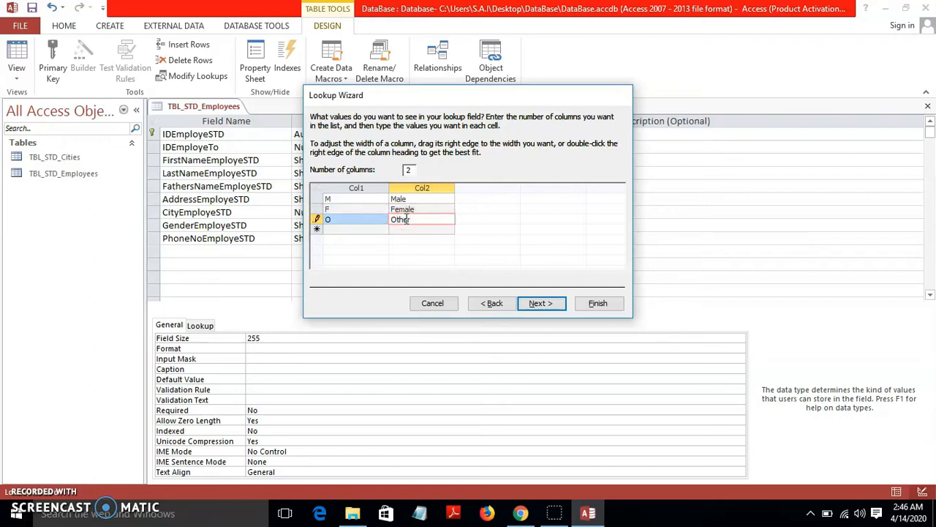
- Use Col1 as the stored value of the gender lookup and finish the wizard with the default label
{"action": "left_click", "coordinate": [541, 303]}
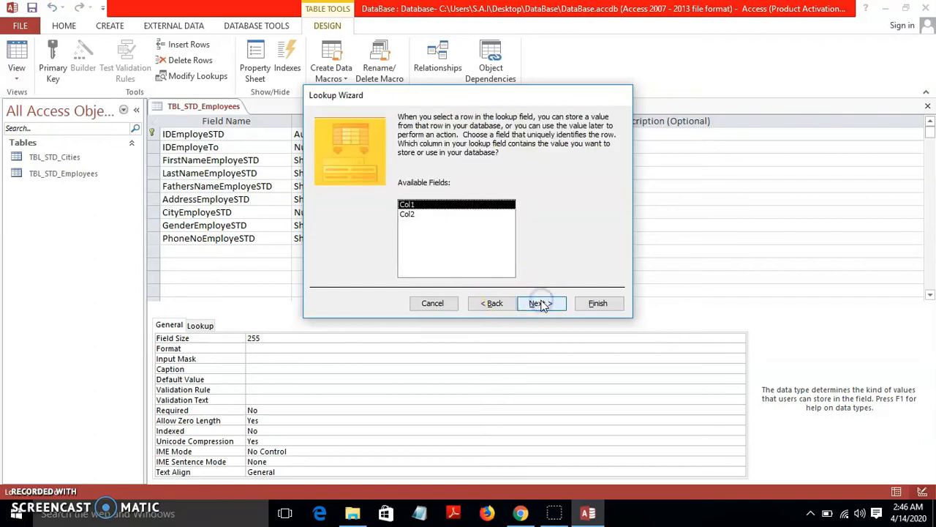
{"action": "left_click", "coordinate": [414, 206]}
{"action": "left_click", "coordinate": [539, 303]}
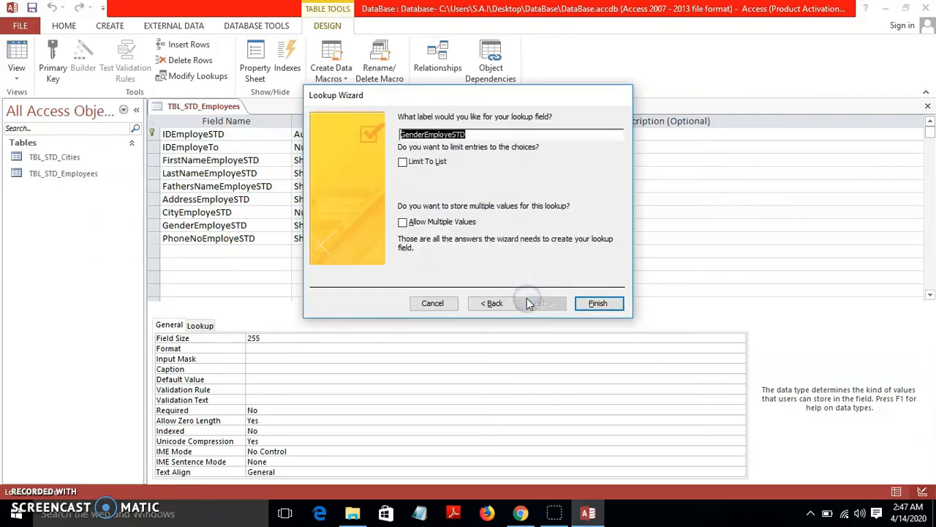
{"action": "left_click", "coordinate": [598, 303]}
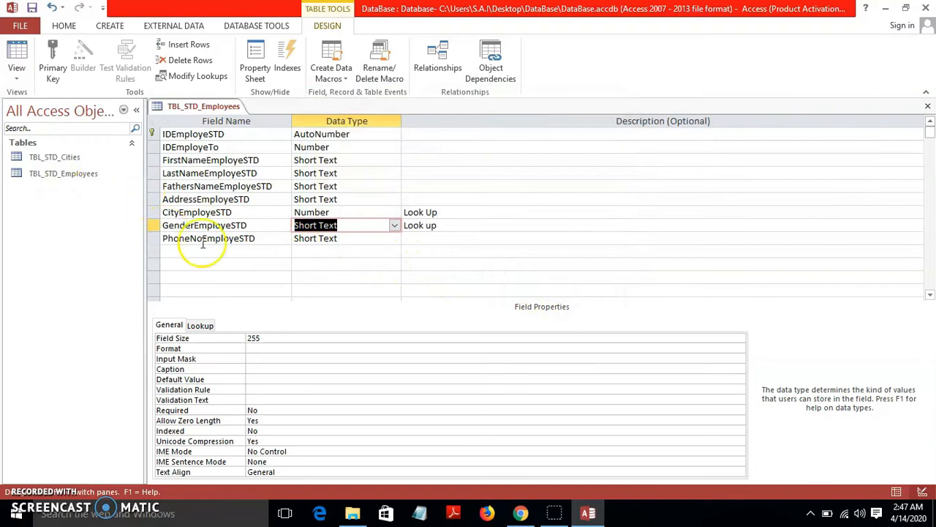
{"action": "left_click", "coordinate": [339, 239]}
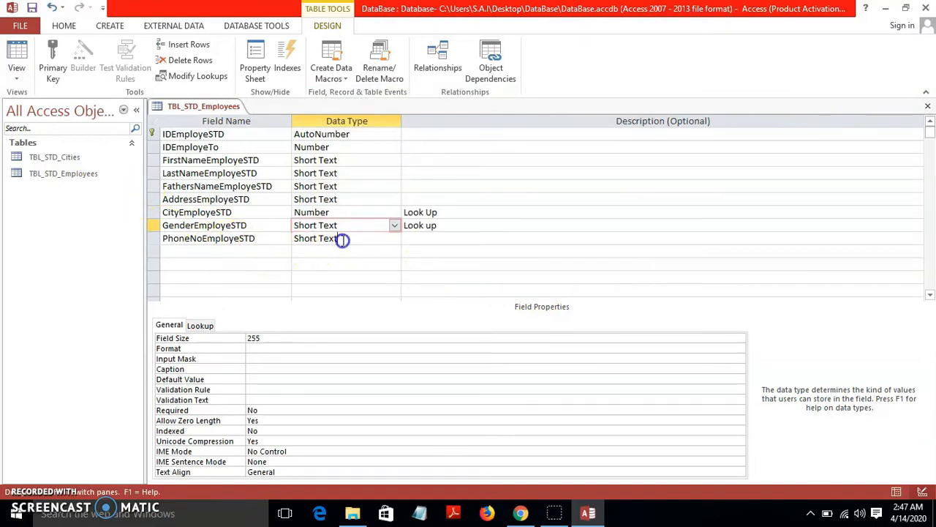
{"action": "left_click", "coordinate": [329, 212]}
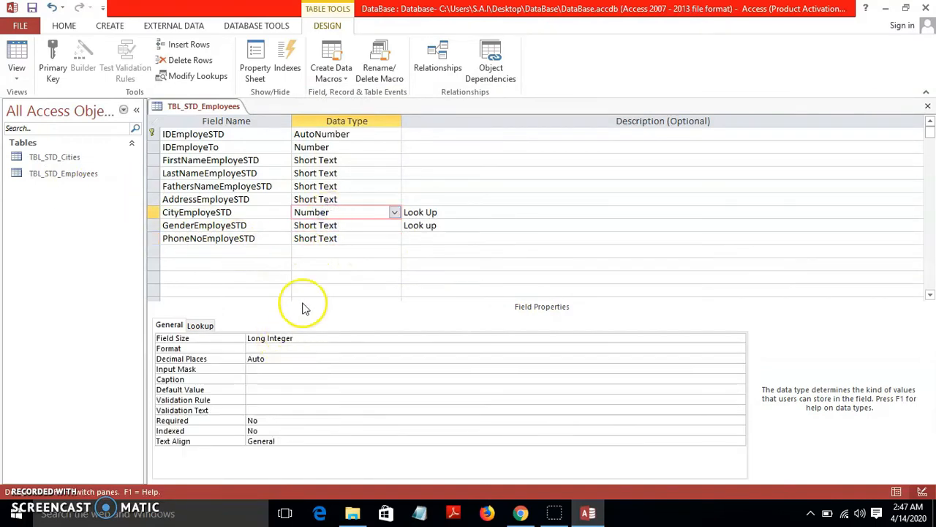
{"action": "left_click", "coordinate": [351, 224]}
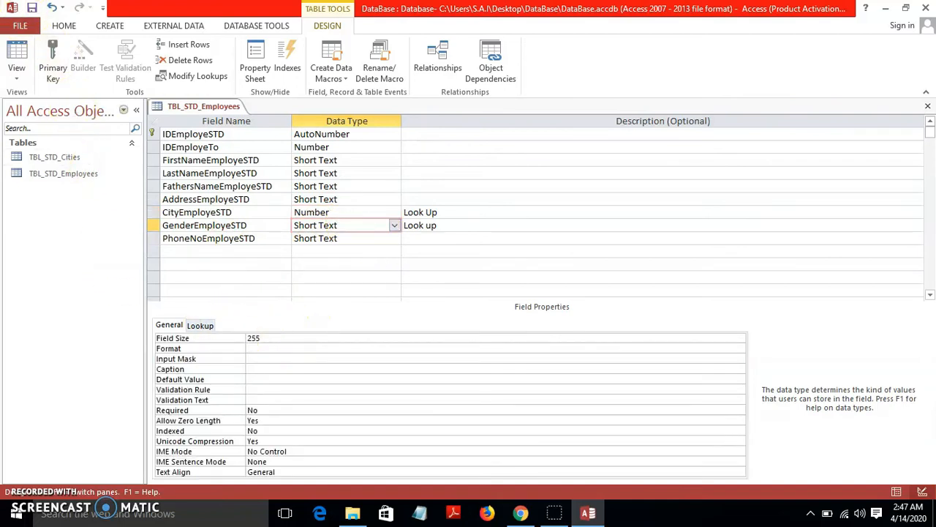
- Show TBL_STD_Employees in Datasheet view and choose M (Male) as the gender of a new record
{"action": "left_click", "coordinate": [16, 55]}
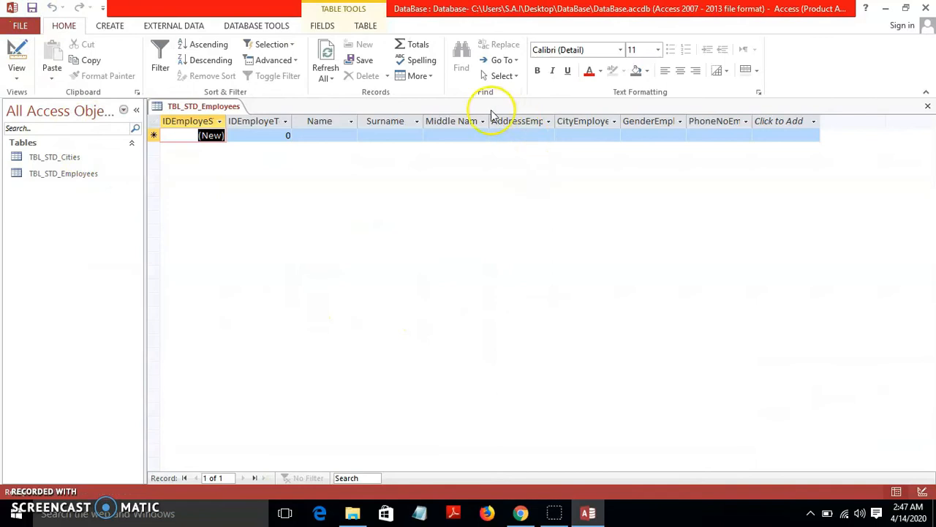
{"action": "left_click", "coordinate": [651, 133]}
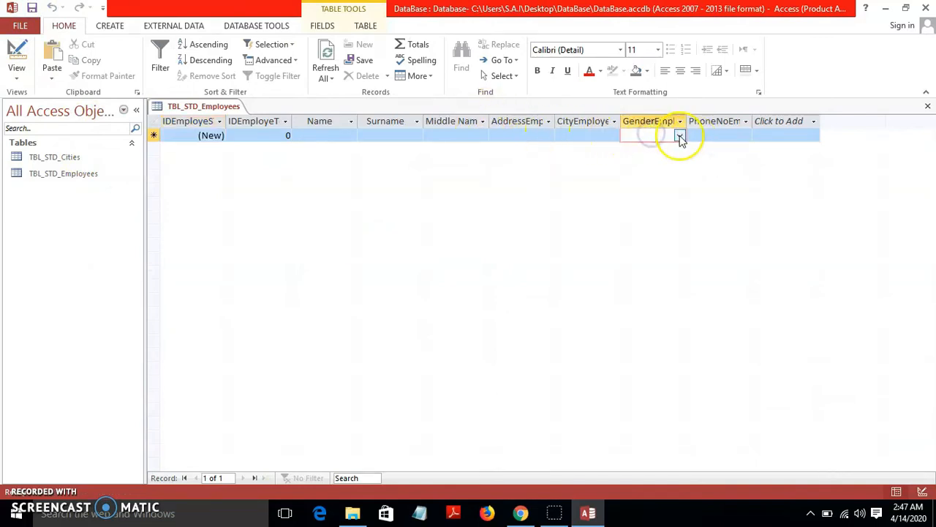
{"action": "left_click", "coordinate": [680, 135]}
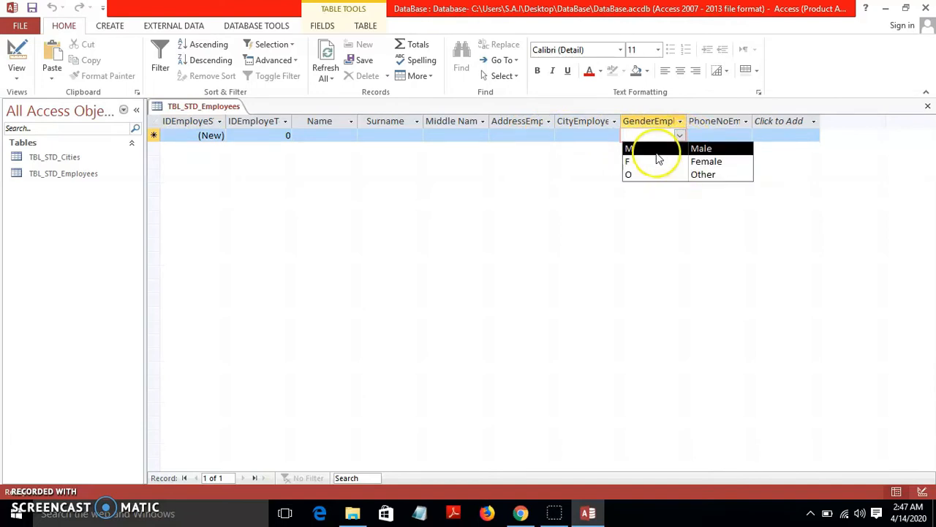
{"action": "left_click", "coordinate": [657, 151]}
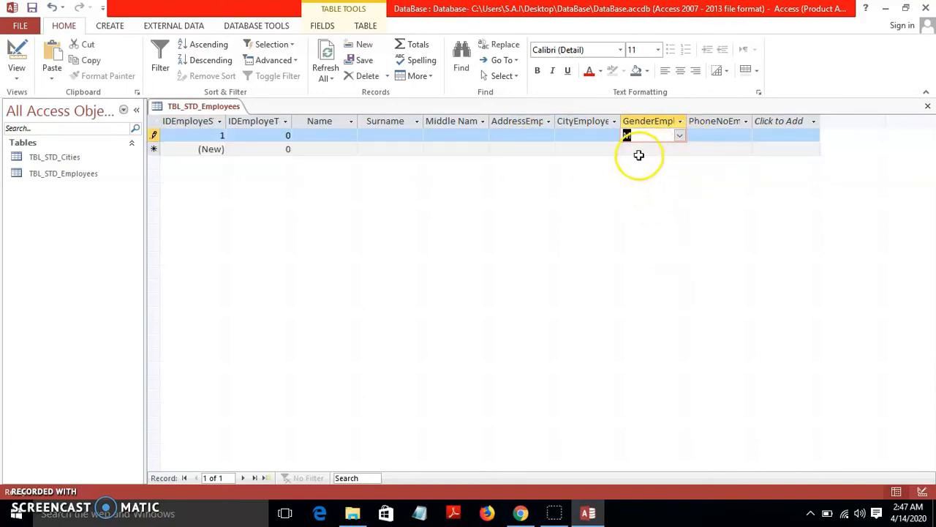
- Return to Design view, give GenderEmployeSTD a field size of 5 and the caption Gender, and save the table
{"action": "left_click", "coordinate": [16, 55]}
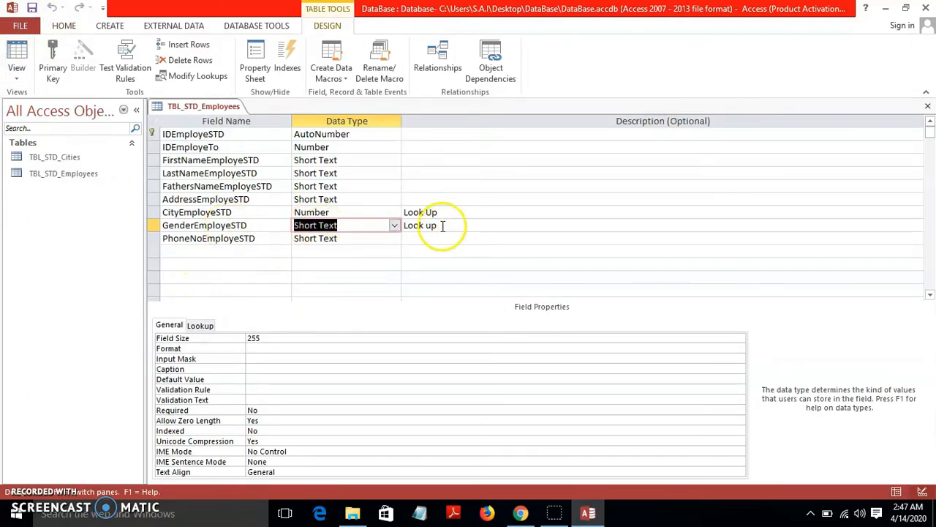
{"action": "left_click", "coordinate": [269, 338]}
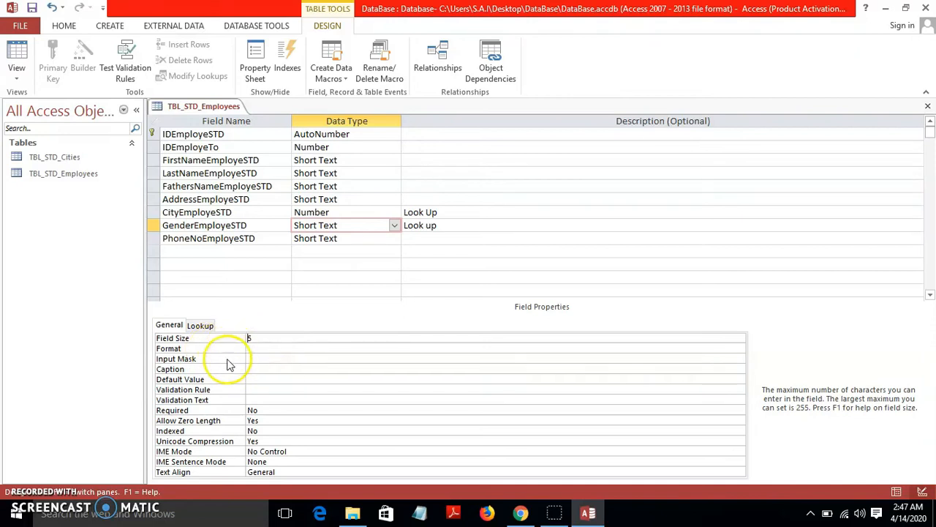
{"action": "left_click", "coordinate": [250, 369]}
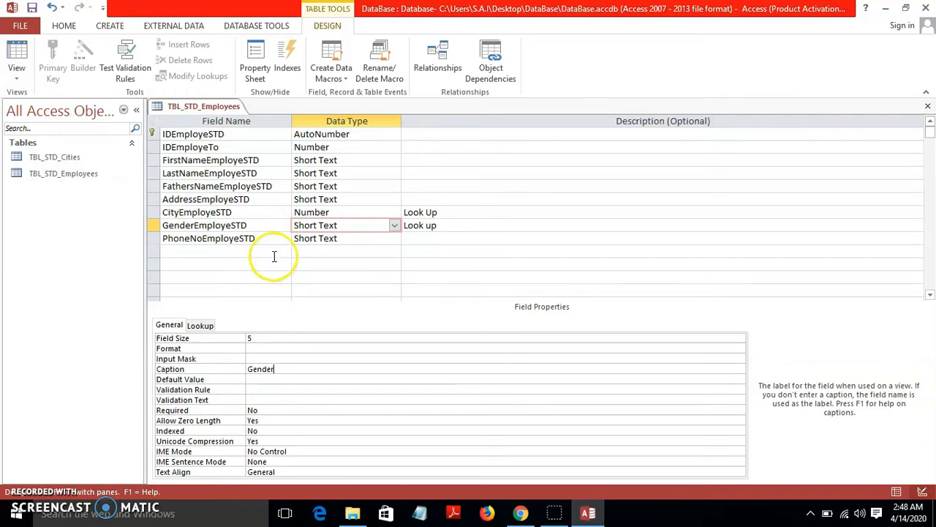
{"action": "left_click", "coordinate": [33, 9]}
{"action": "left_click", "coordinate": [455, 303]}
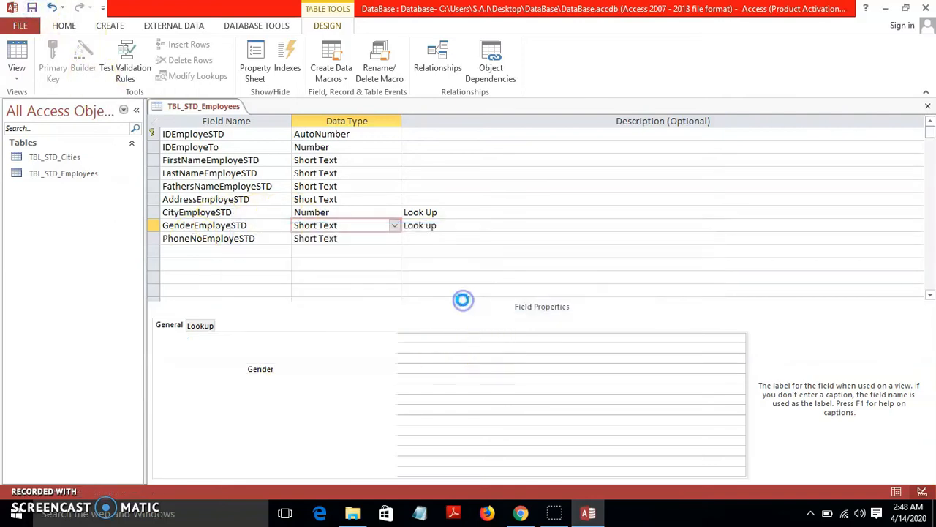
- Set the caption of CityEmployeSTD to City and view the table in Datasheet view
{"action": "left_click", "coordinate": [327, 213]}
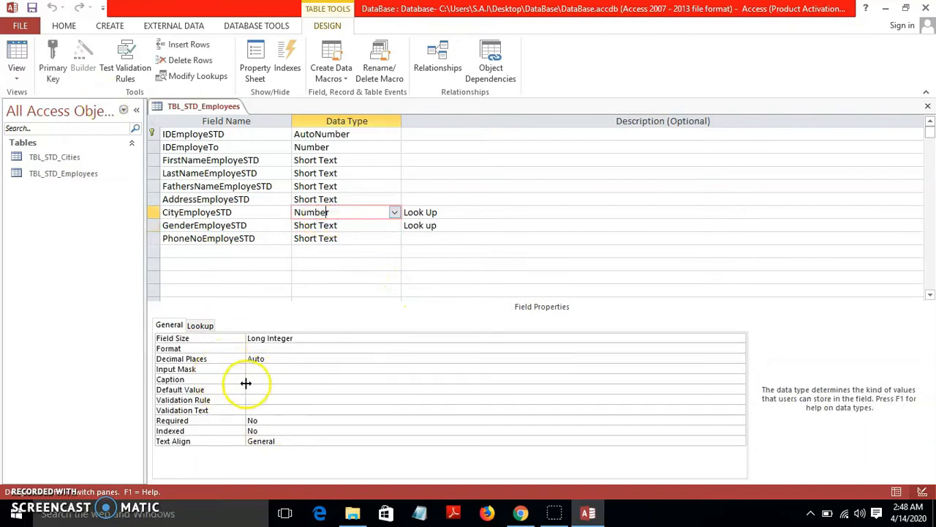
{"action": "left_click", "coordinate": [252, 379]}
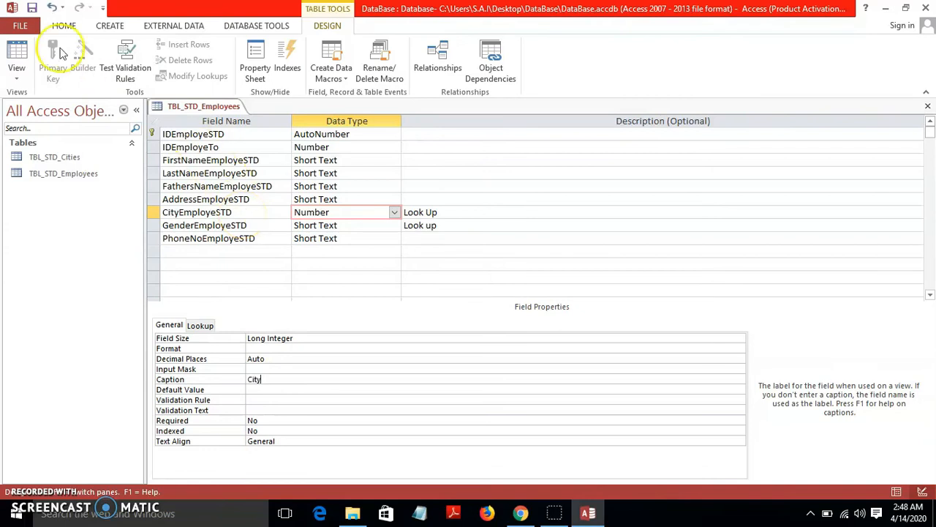
{"action": "left_click", "coordinate": [19, 55]}
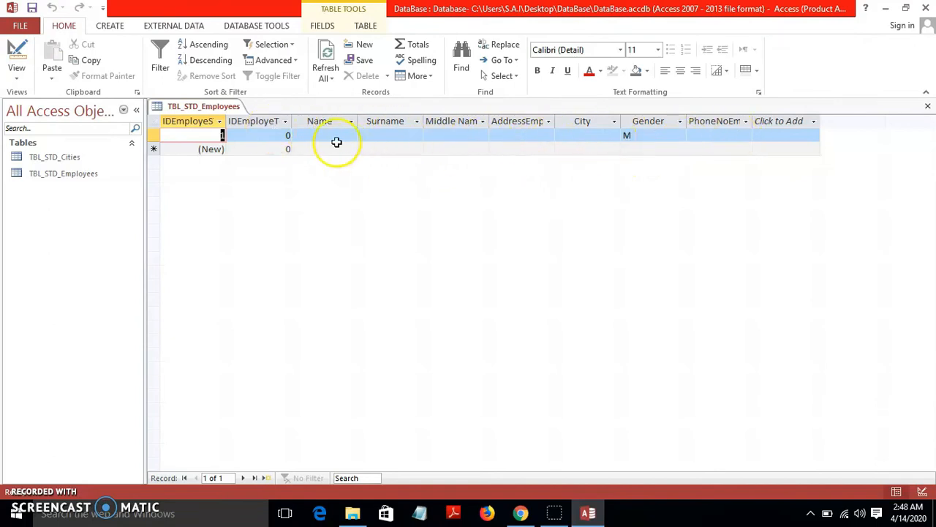
- Back in Design view, clear the default value of the IDEmployeTo field and save the table
{"action": "left_click", "coordinate": [16, 51]}
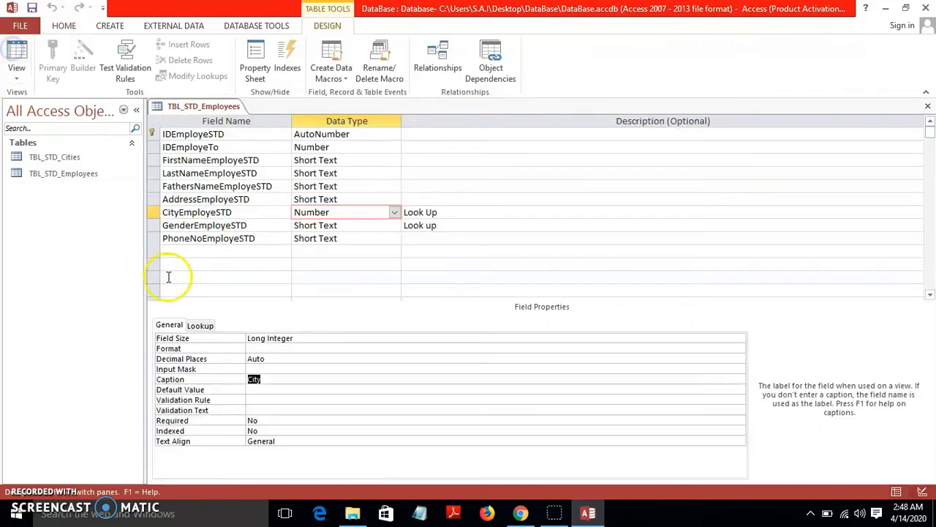
{"action": "left_click", "coordinate": [307, 147]}
{"action": "left_click", "coordinate": [268, 388]}
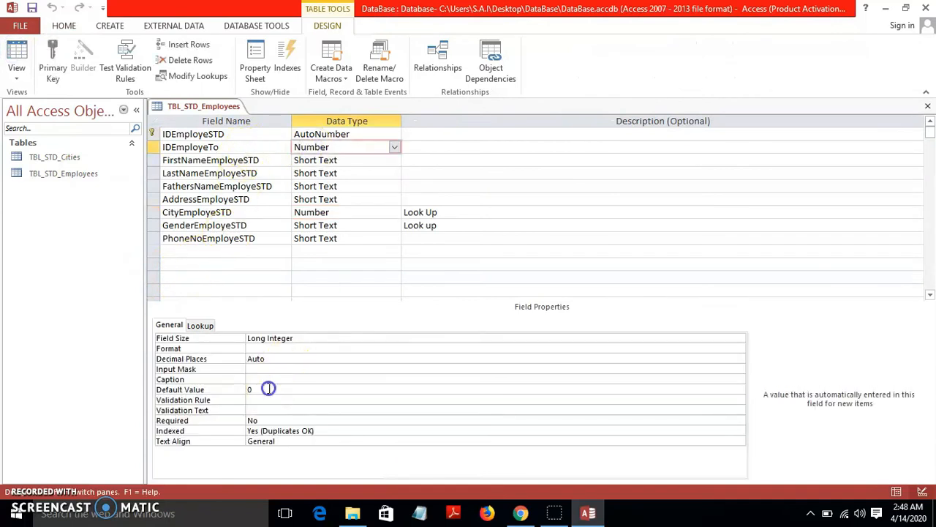
{"action": "left_click", "coordinate": [32, 8]}
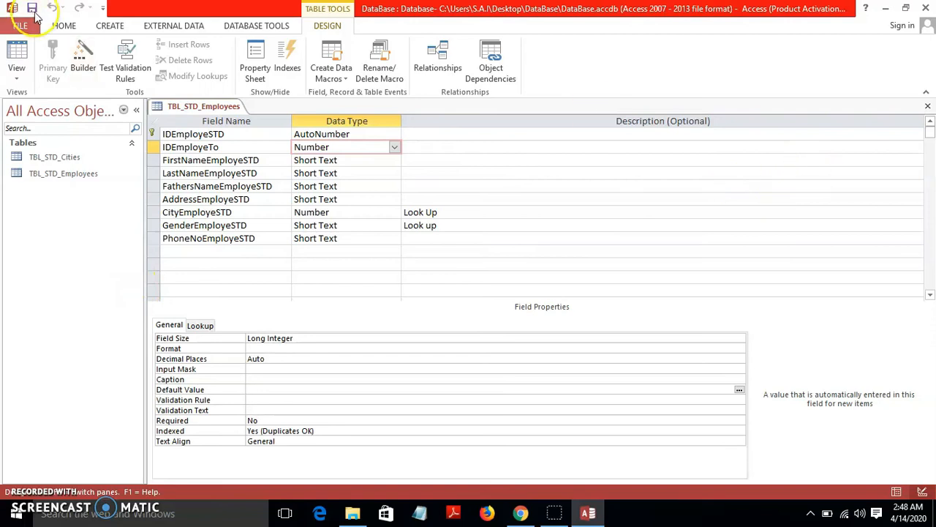
- Close TBL_STD_Employees and start a new table in Design view with a first field named IDEmployePostSTD
{"action": "left_click", "coordinate": [927, 108]}
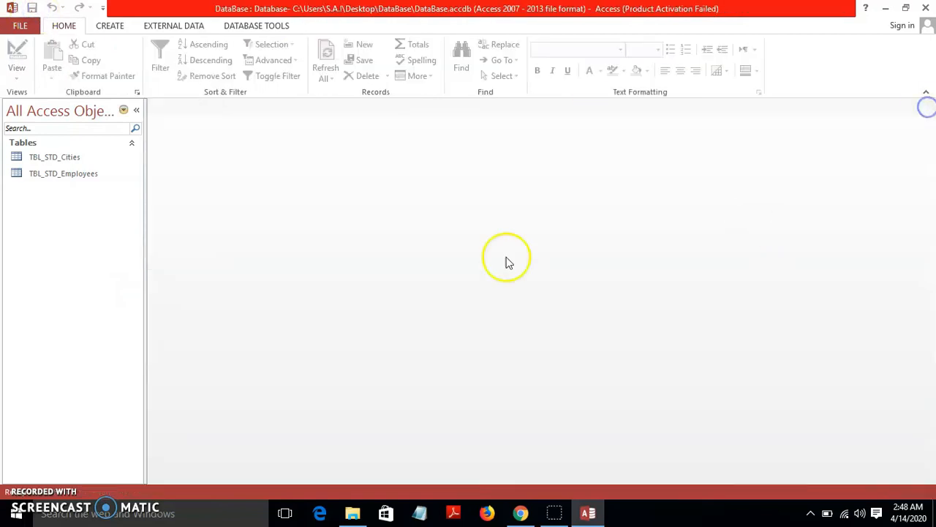
{"action": "left_click", "coordinate": [110, 26]}
{"action": "left_click", "coordinate": [98, 69]}
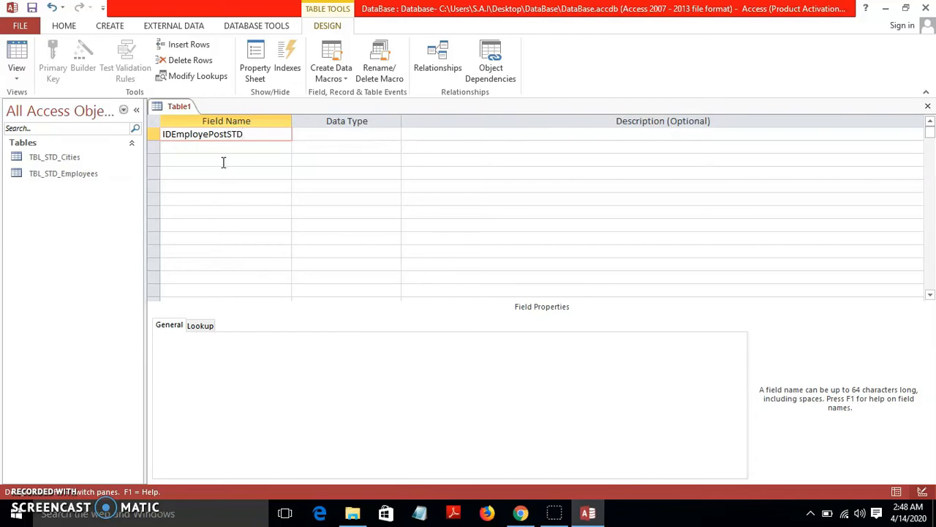
- Add a second field named IDEmployePostTo, reusing the naming of the first field
{"action": "left_click_drag", "start_coordinate": [243, 135], "coordinate": [185, 140]}
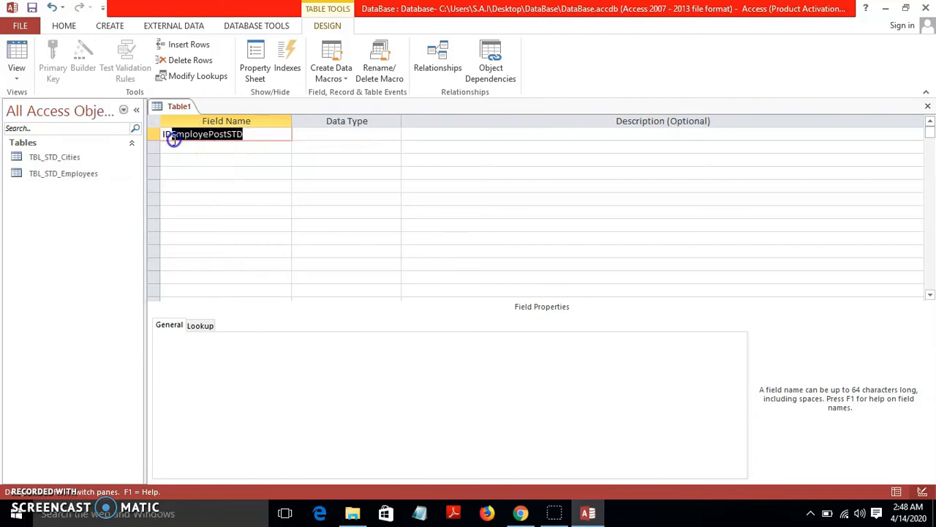
{"action": "left_click", "coordinate": [173, 150]}
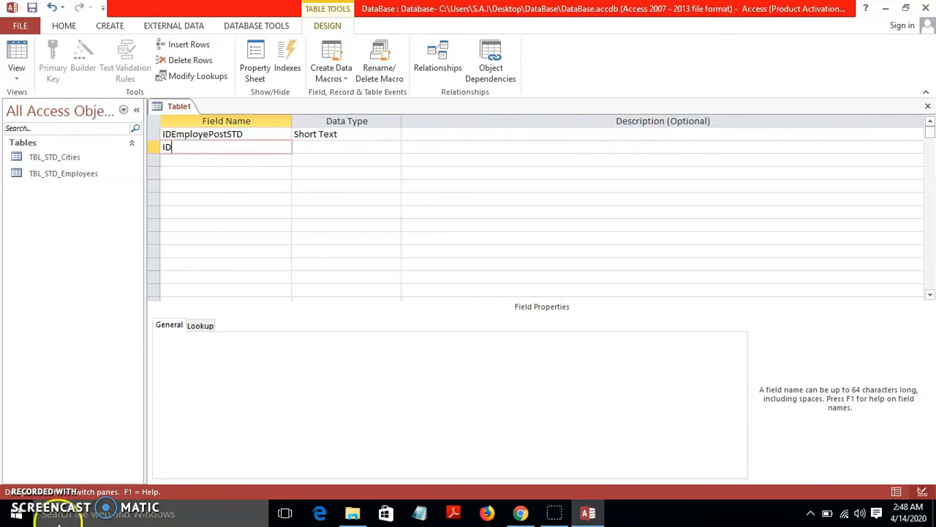
{"action": "left_click", "coordinate": [555, 514]}
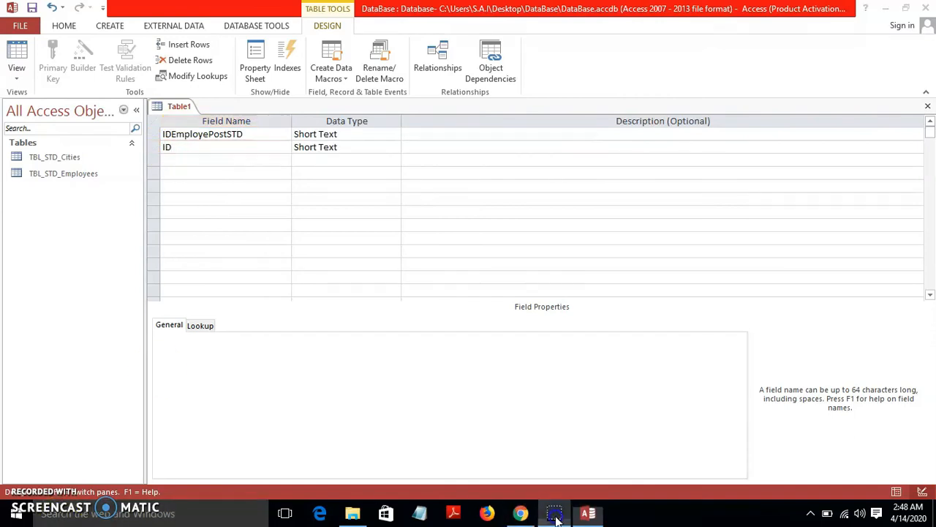
{"action": "left_click", "coordinate": [256, 228]}
{"action": "left_click", "coordinate": [209, 147]}
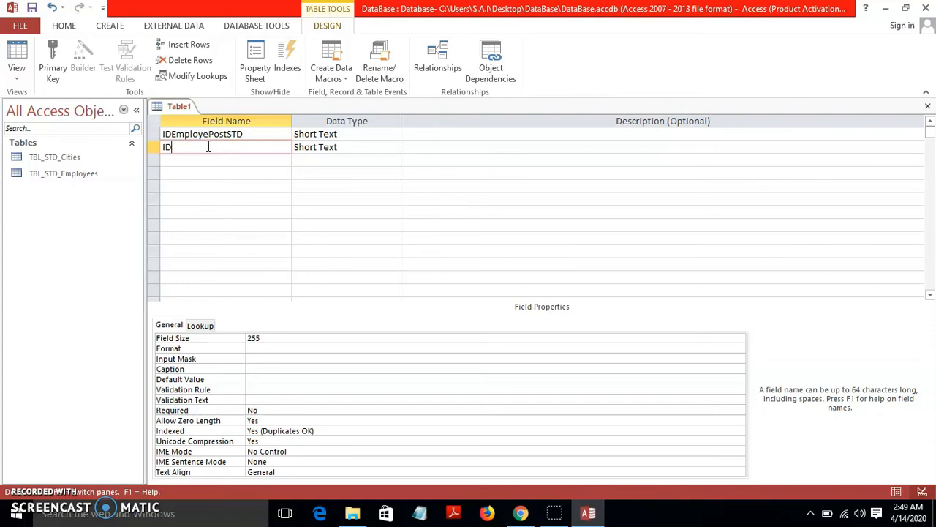
{"action": "type", "text": "EmployePostSTD"}
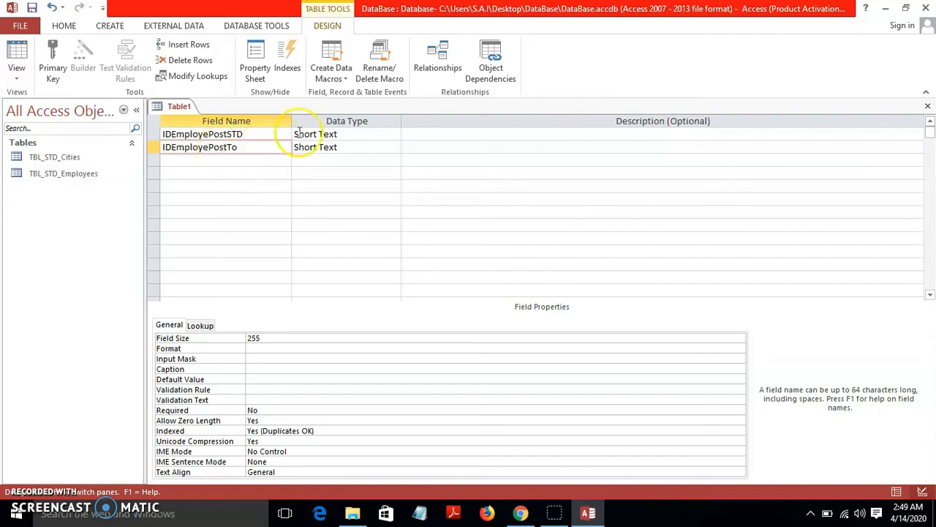
- Add a third field named PostNameEmployePostSTD
{"action": "left_click", "coordinate": [215, 161]}
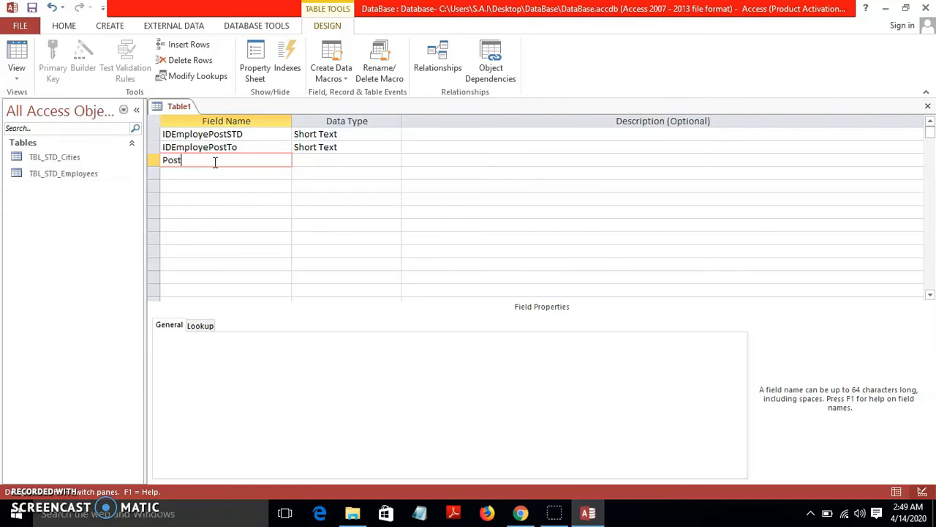
{"action": "left_click", "coordinate": [203, 171]}
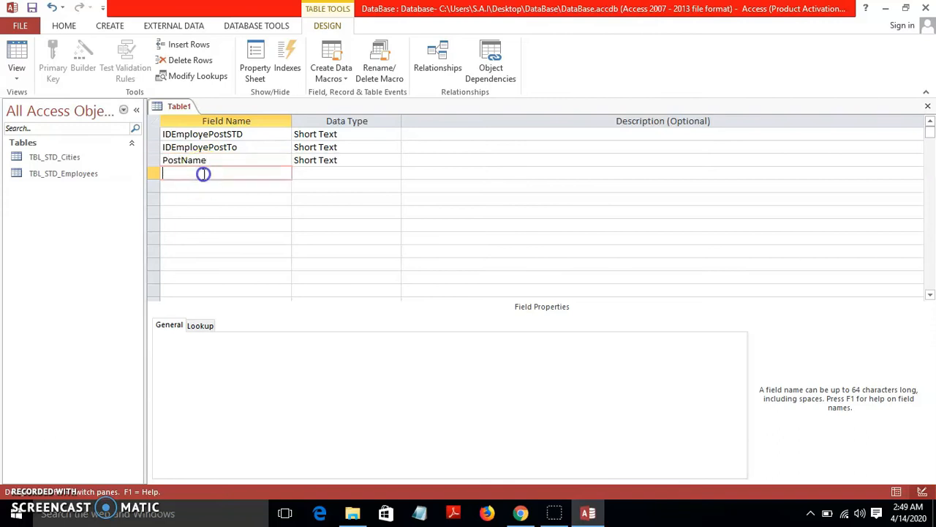
{"action": "left_click", "coordinate": [216, 159]}
{"action": "type", "text": "EmployePostSTD"}
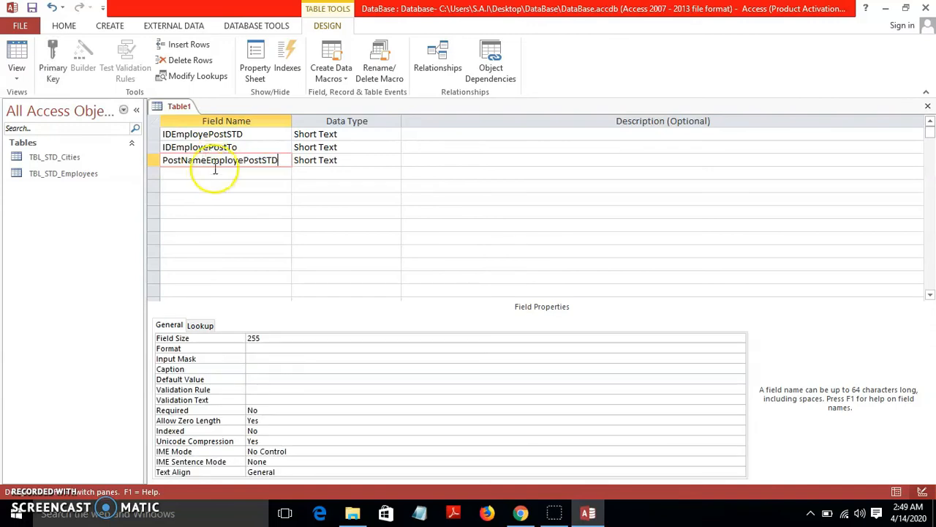
- Add two more fields named SalaryEmployePostSTD and VacationAllowedEmployePostSTD
{"action": "left_click", "coordinate": [212, 174]}
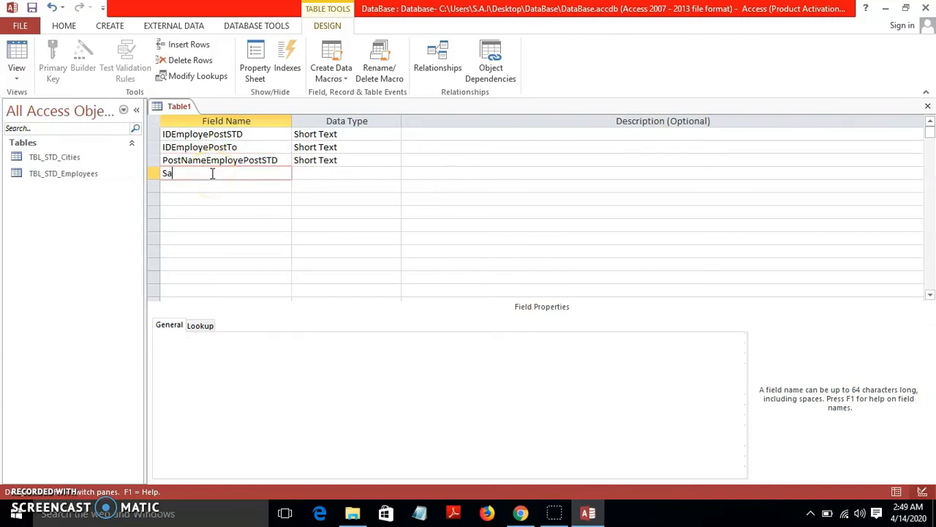
{"action": "type", "text": "Salary"}
{"action": "type", "text": "EmployePostSTD"}
{"action": "left_click", "coordinate": [185, 186]}
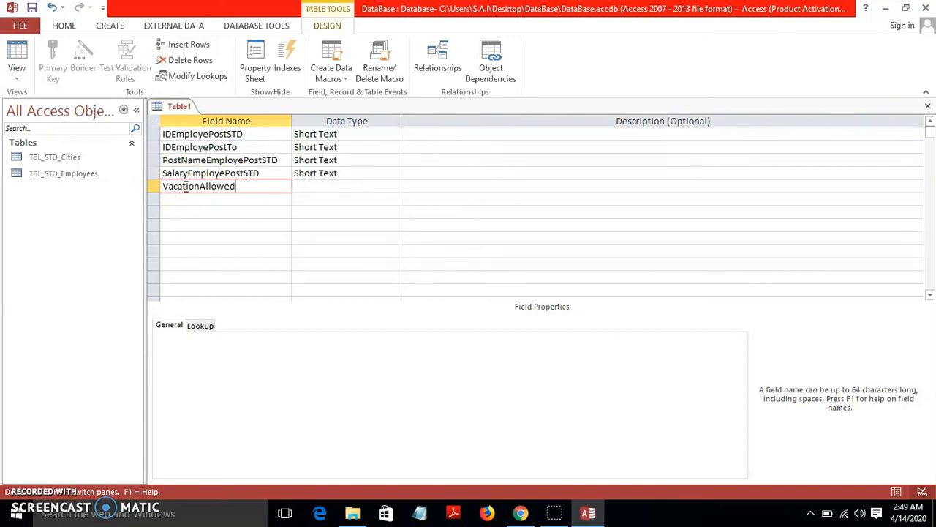
{"action": "type", "text": "VacationAllowed"}
{"action": "type", "text": "EmployePostSTD"}
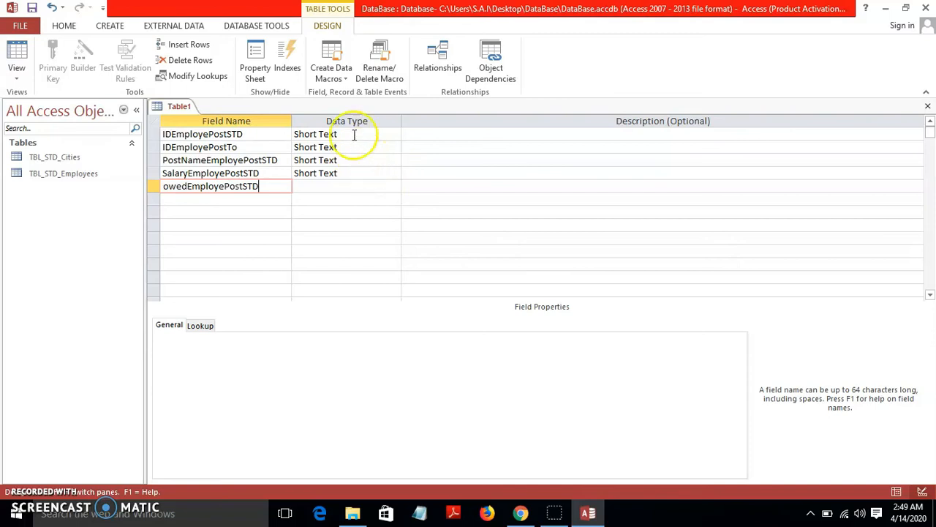
- Make IDEmployePostSTD an AutoNumber primary key and set the data type of IDEmployePostTo to Number
{"action": "left_click", "coordinate": [385, 134]}
{"action": "left_click", "coordinate": [394, 134]}
{"action": "left_click", "coordinate": [372, 211]}
{"action": "left_click", "coordinate": [370, 149]}
{"action": "left_click", "coordinate": [395, 147]}
{"action": "left_click", "coordinate": [371, 186]}
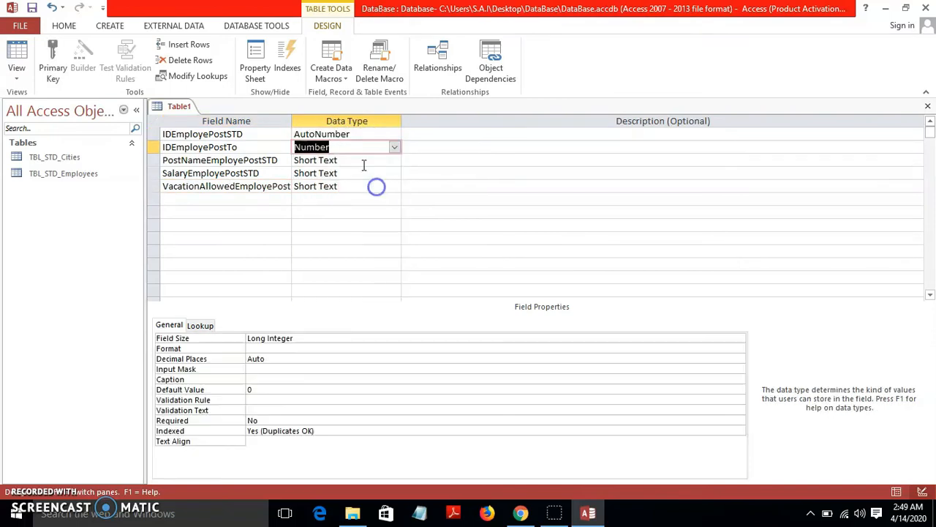
{"action": "left_click", "coordinate": [364, 136]}
{"action": "left_click", "coordinate": [53, 63]}
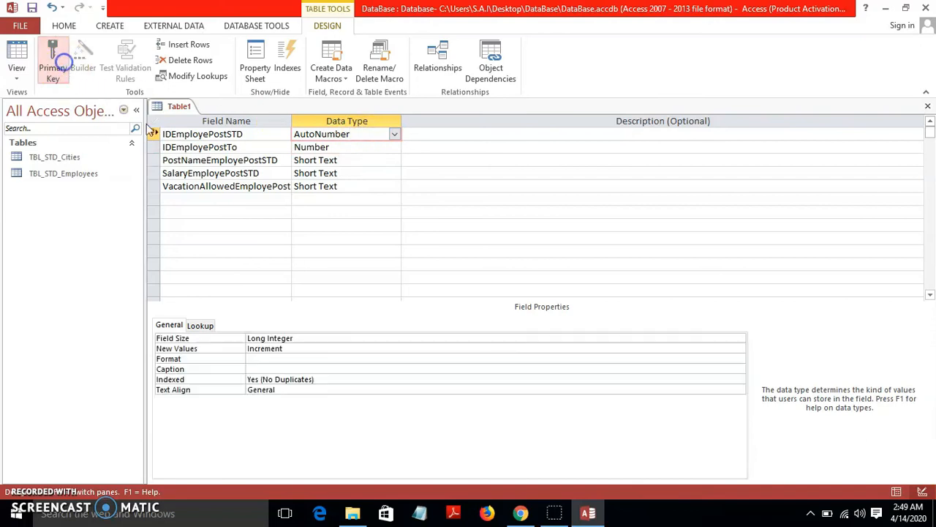
- Give PostNameEmployePostSTD a field size of 55, the format > and the caption Name
{"action": "left_click", "coordinate": [346, 159]}
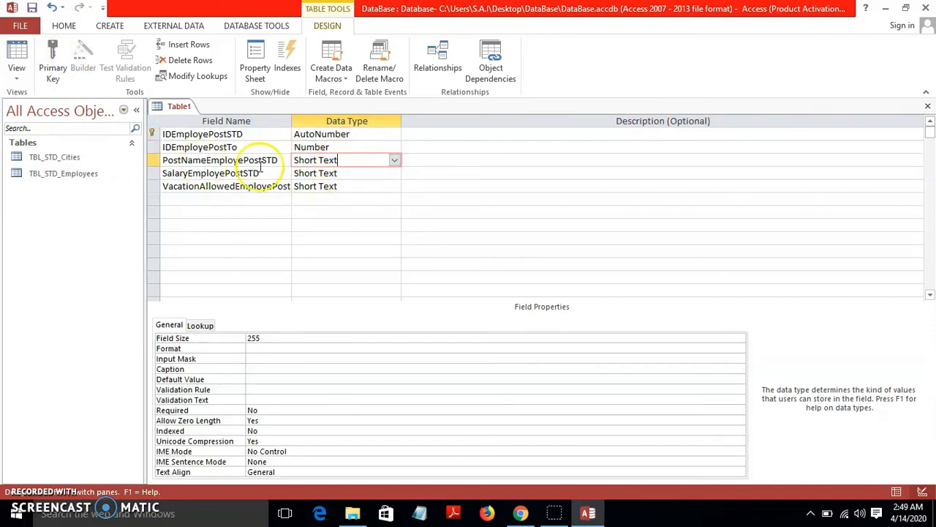
{"action": "double_click", "coordinate": [251, 338]}
{"action": "type", "text": "50"}
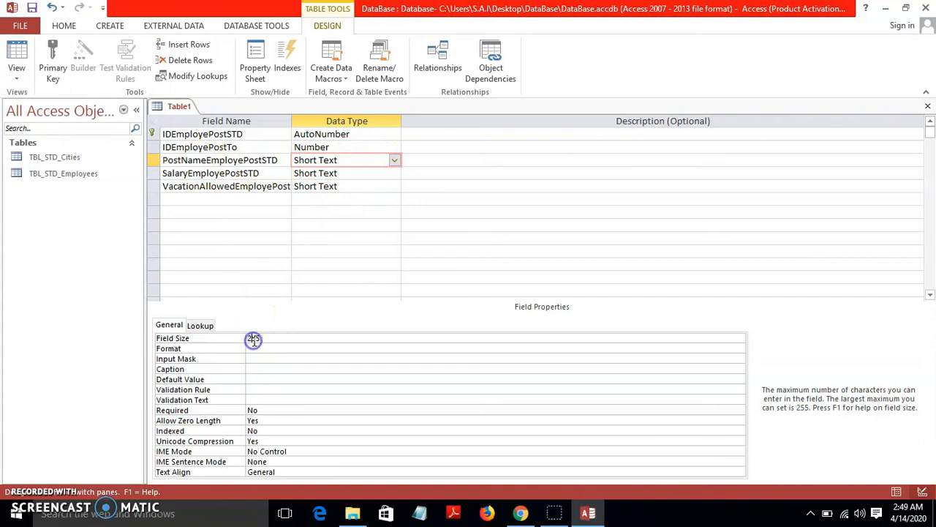
{"action": "left_click", "coordinate": [264, 349]}
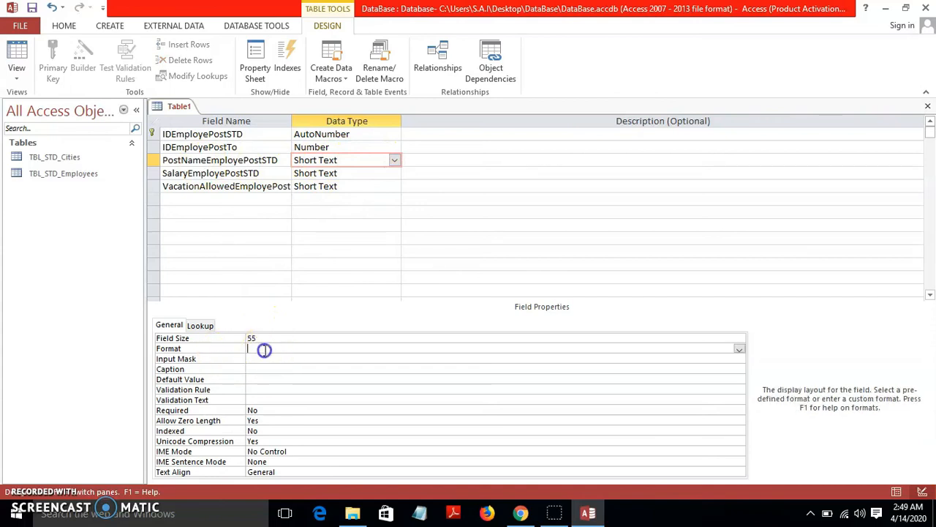
{"action": "type", "text": ">"}
{"action": "left_click", "coordinate": [252, 370]}
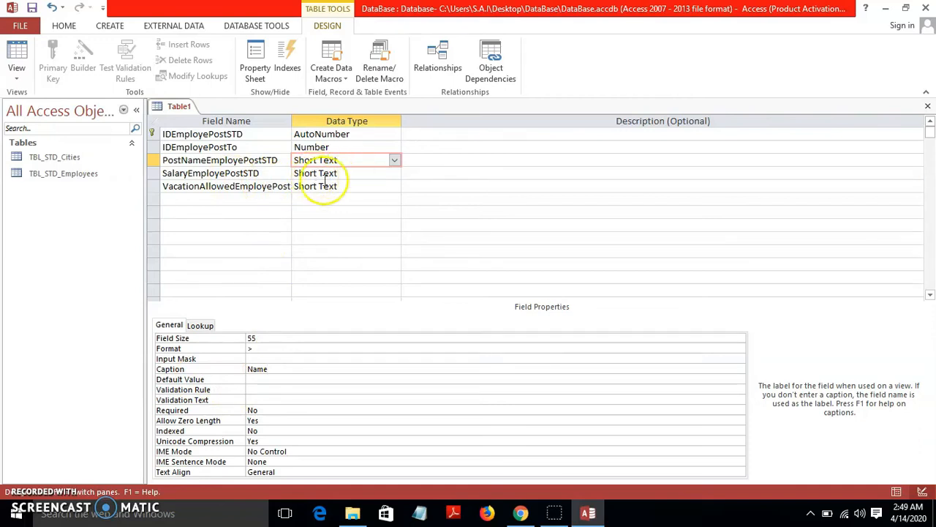
- Set the data type of SalaryEmployePostSTD to Number and clear its default value
{"action": "left_click", "coordinate": [375, 173]}
{"action": "left_click", "coordinate": [395, 173]}
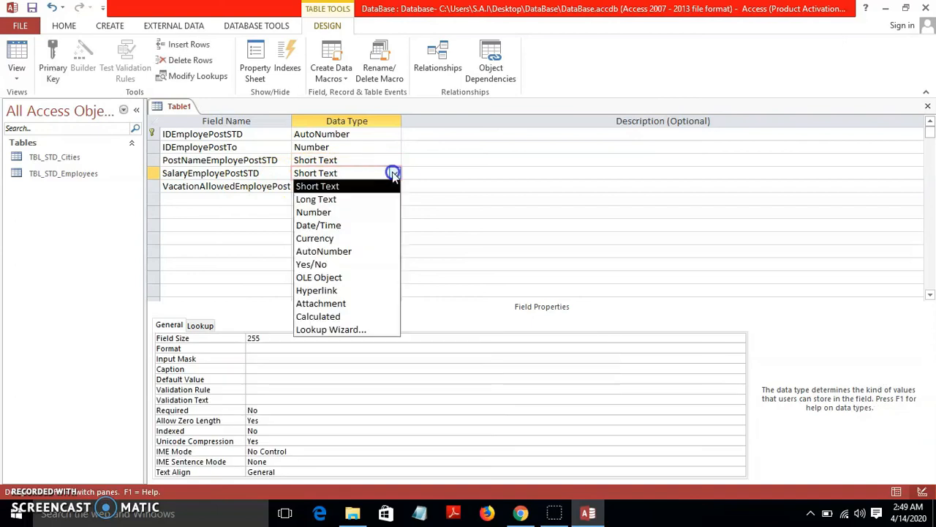
{"action": "left_click", "coordinate": [376, 214]}
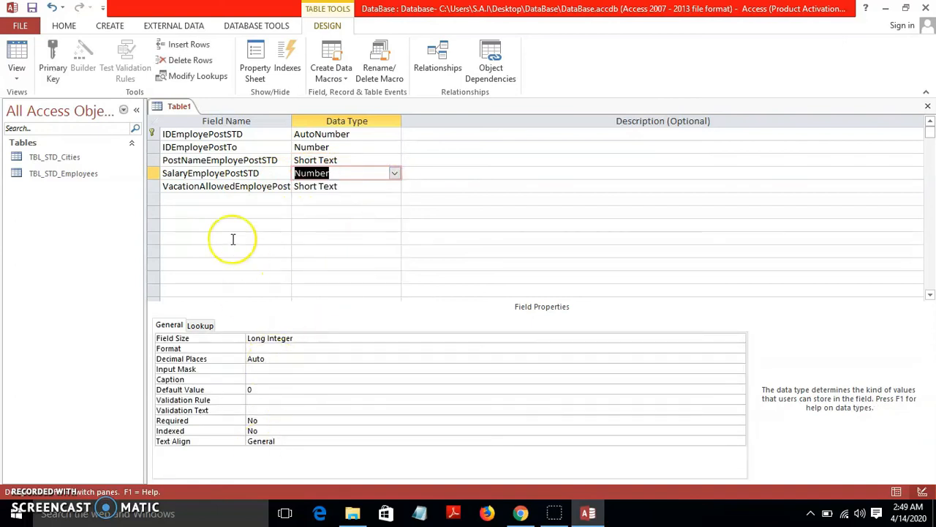
{"action": "left_click", "coordinate": [273, 391]}
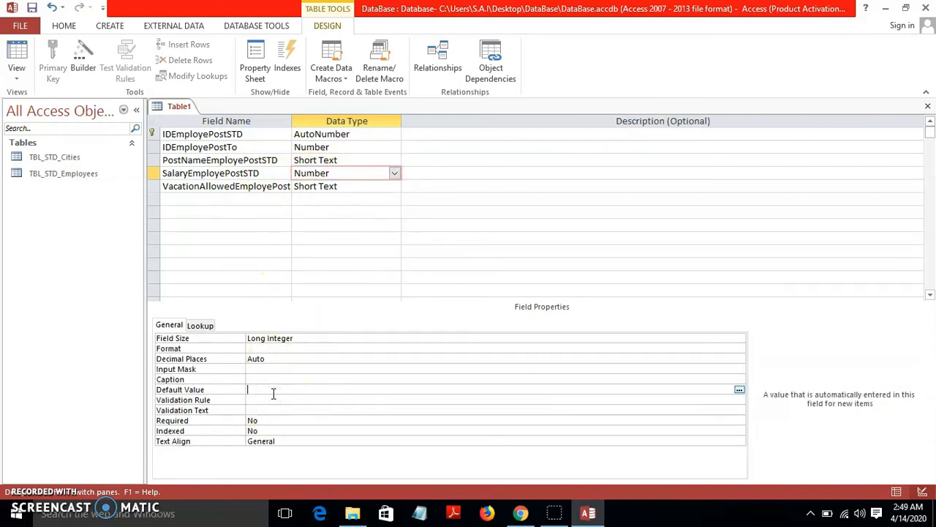
- Keep VacationAllowedEmployePostSTD as Short Text and set its field size to 25
{"action": "left_click", "coordinate": [337, 186]}
{"action": "left_click", "coordinate": [394, 186]}
{"action": "left_click", "coordinate": [473, 192]}
{"action": "left_click", "coordinate": [346, 186]}
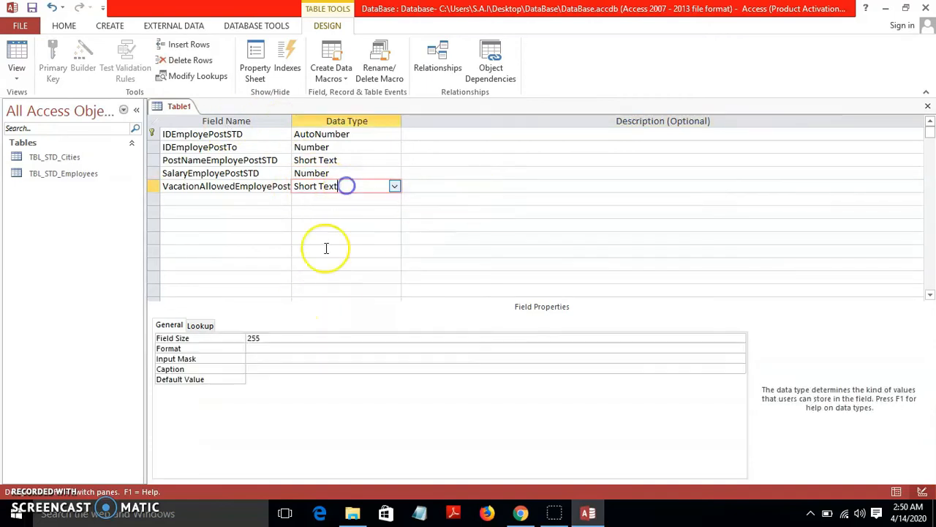
{"action": "left_click", "coordinate": [261, 339]}
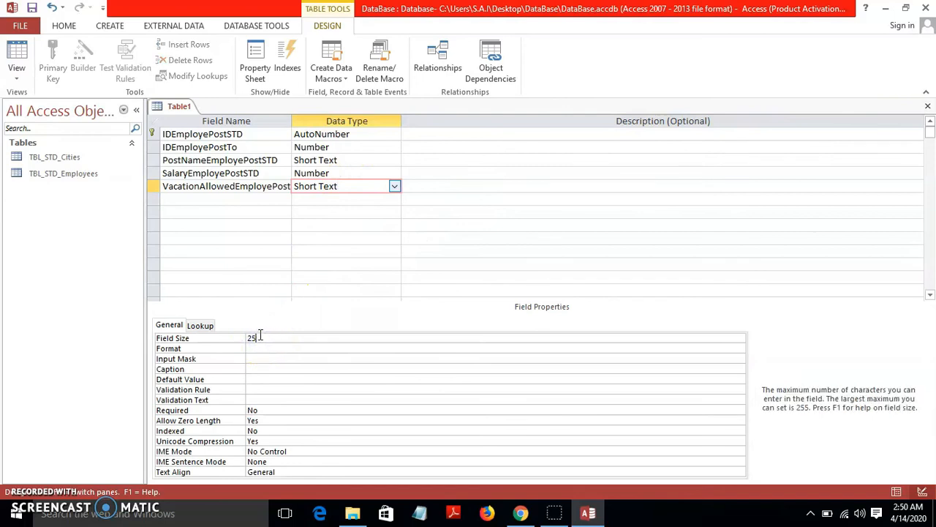
- Add a field named EmployeeNameEmployePostSTD and widen the Field Name column to fit the long names
{"action": "left_click", "coordinate": [183, 197]}
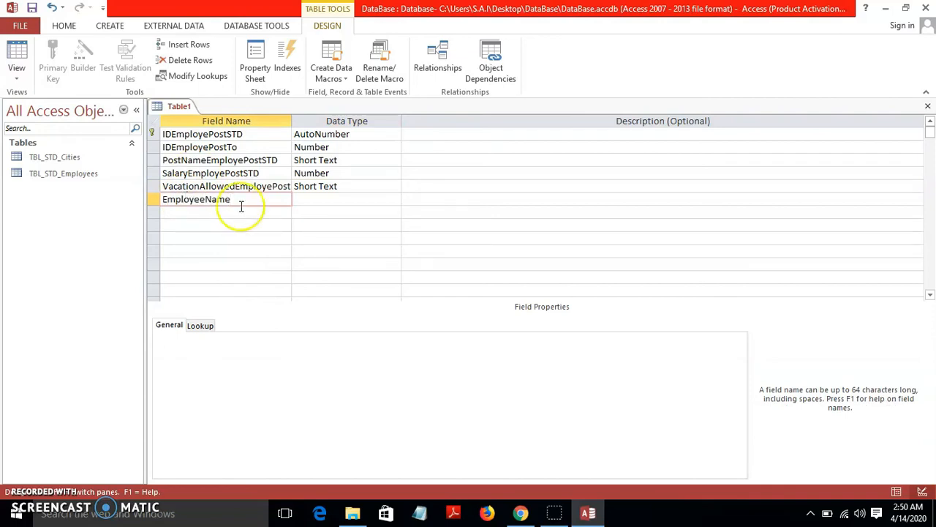
{"action": "left_click", "coordinate": [308, 201]}
{"action": "left_click", "coordinate": [263, 204]}
{"action": "type", "text": "EmployePostSTD"}
{"action": "left_click_drag", "start_coordinate": [293, 122], "coordinate": [338, 123]}
{"action": "left_click", "coordinate": [438, 251]}
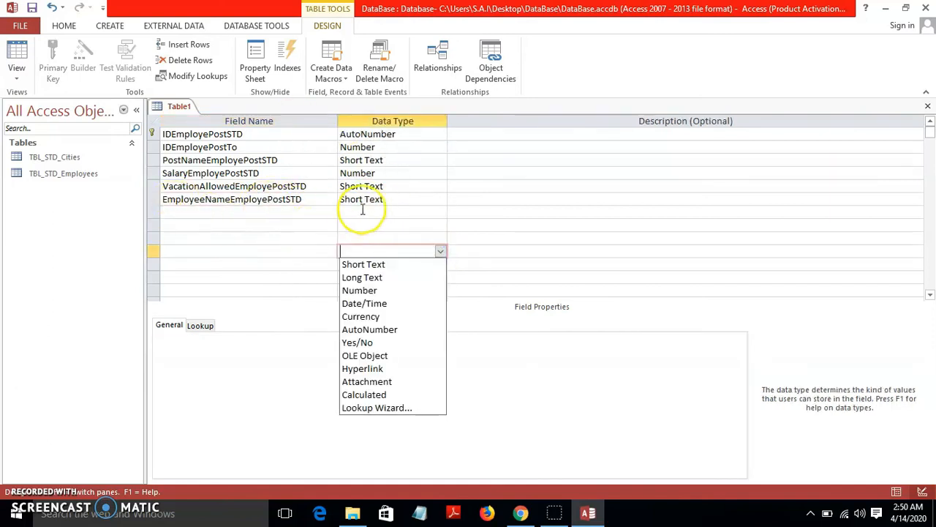
- Start the Lookup Wizard for EmployeeNameEmployePostSTD and choose TBL_STD_Employees as the source of its values
{"action": "left_click", "coordinate": [430, 199]}
{"action": "left_click", "coordinate": [440, 199]}
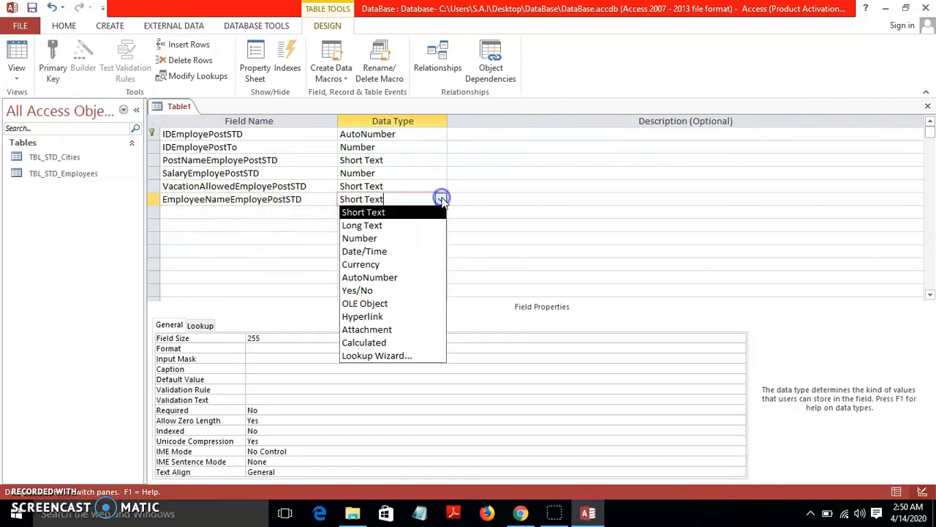
{"action": "left_click", "coordinate": [430, 355]}
{"action": "left_click", "coordinate": [541, 303]}
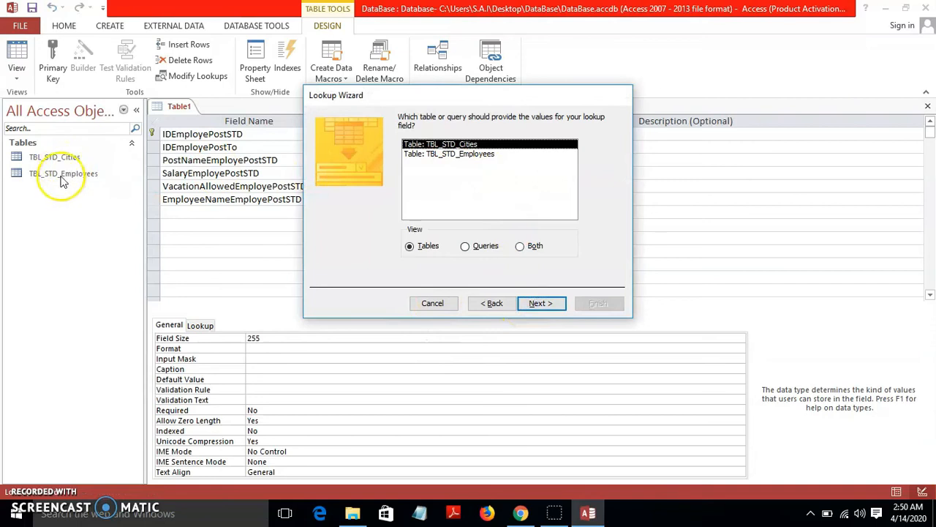
{"action": "left_click", "coordinate": [433, 155]}
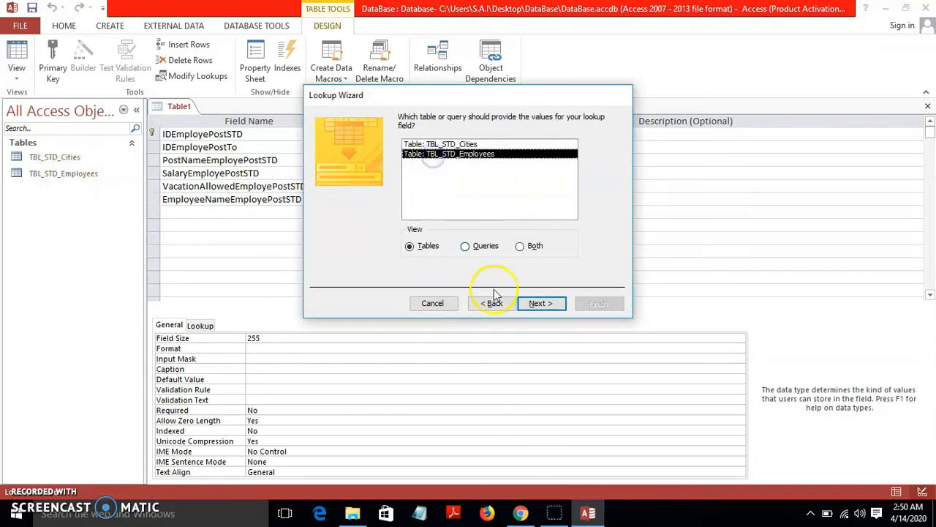
{"action": "left_click", "coordinate": [539, 302]}
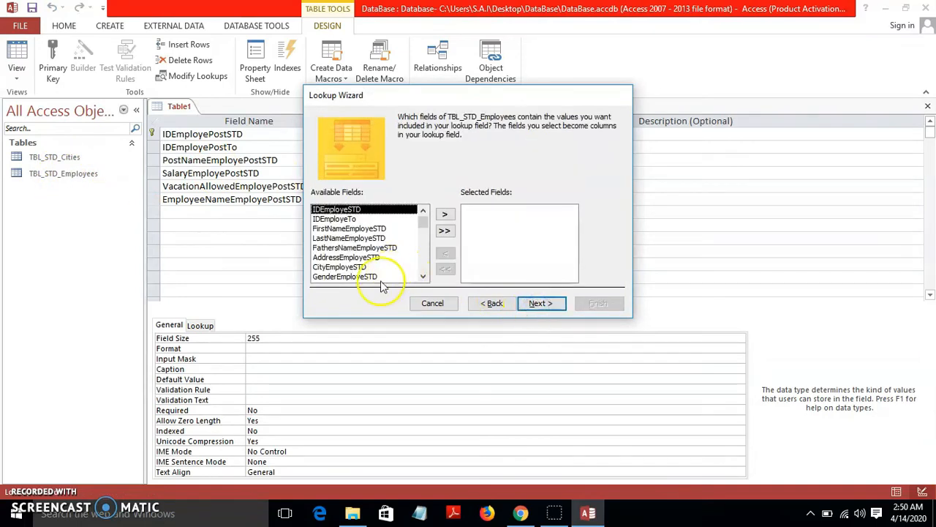
- Include FirstNameEmployeSTD, LastNameEmployeSTD, FathersNameEmployeSTD, CityEmployeSTD and GenderEmployeSTD in the lookup and continue to the sort order
{"action": "double_click", "coordinate": [345, 230]}
{"action": "double_click", "coordinate": [346, 230]}
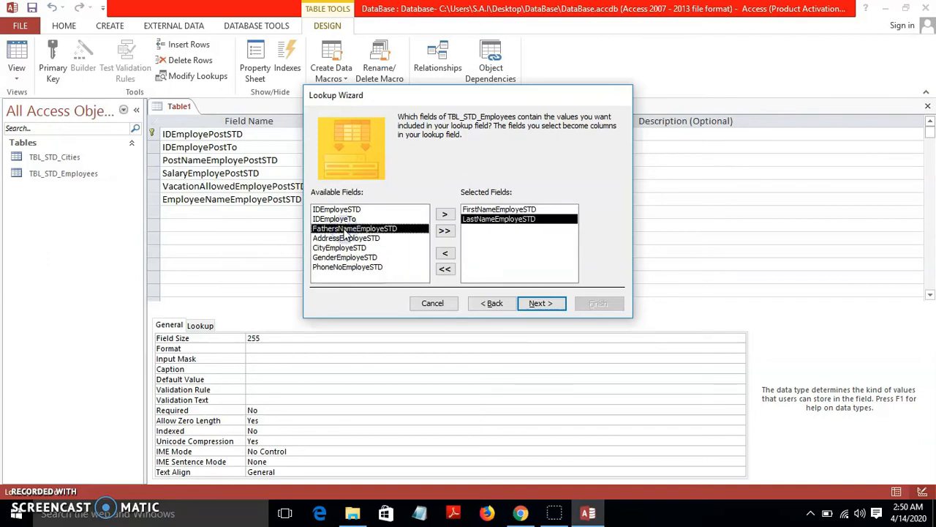
{"action": "double_click", "coordinate": [346, 231]}
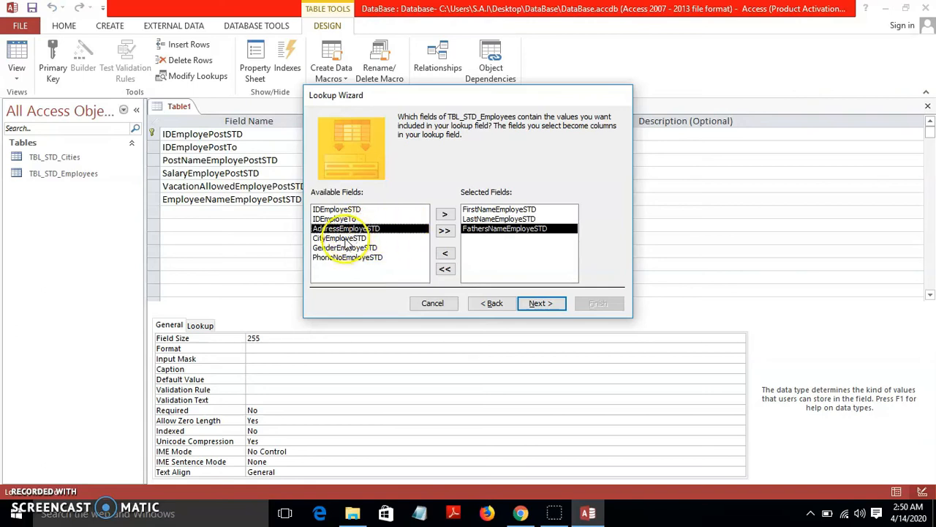
{"action": "double_click", "coordinate": [346, 240]}
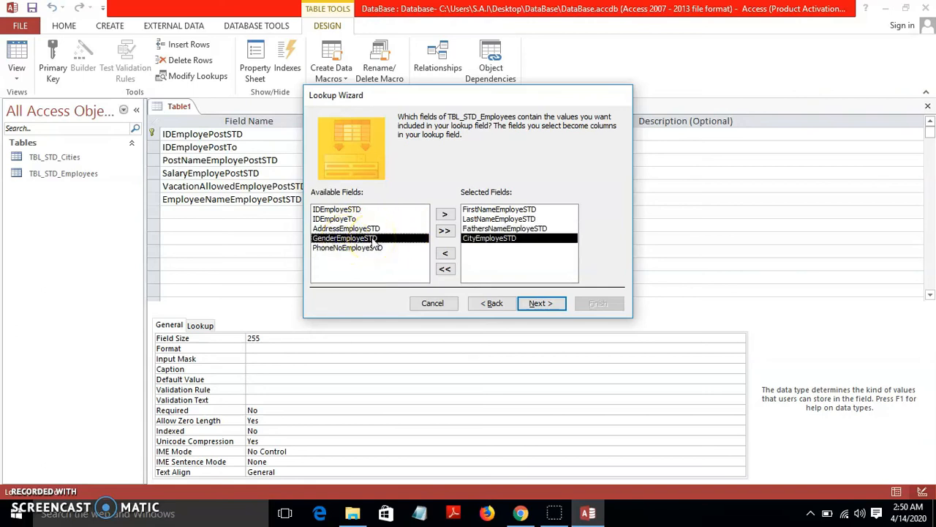
{"action": "double_click", "coordinate": [373, 241]}
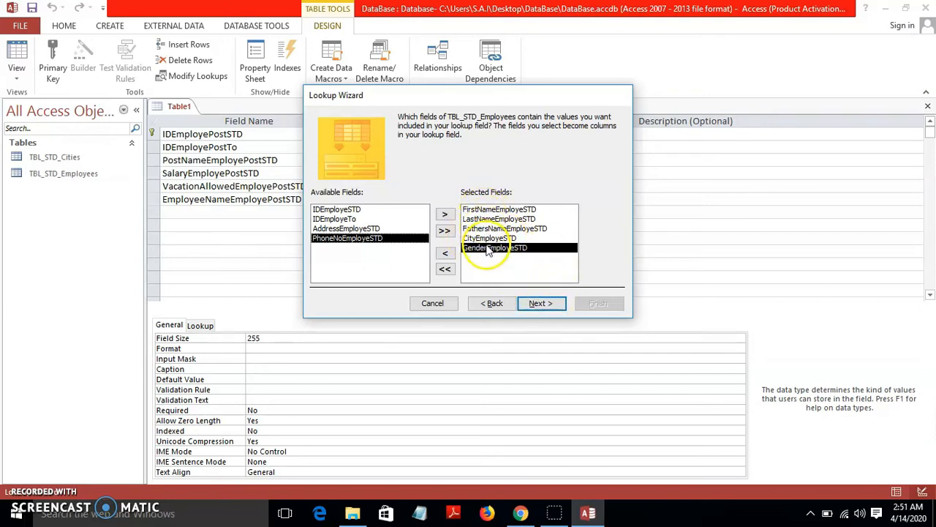
{"action": "left_click", "coordinate": [545, 304]}
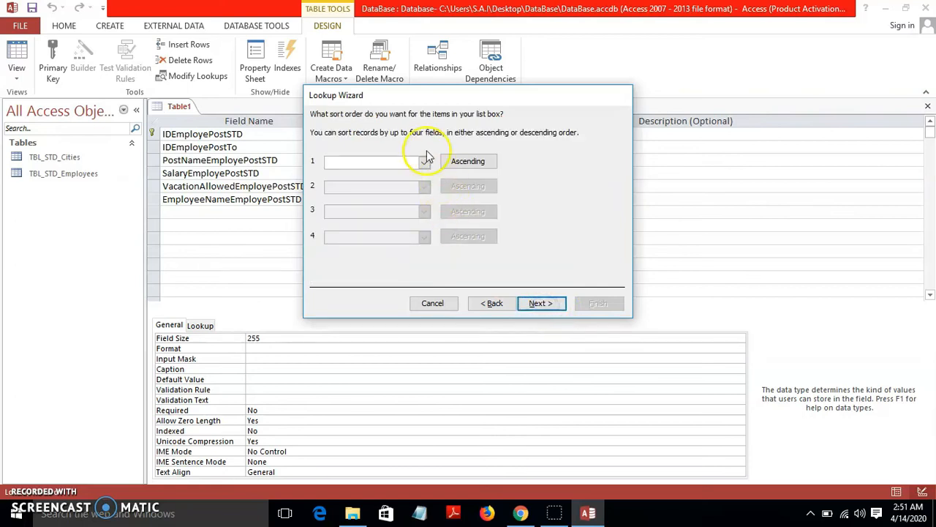
- Sort the lookup ascending by LastNameEmployeSTD, FirstNameEmployeSTD and CityEmployeSTD, and continue to the column widths
{"action": "left_click", "coordinate": [423, 162]}
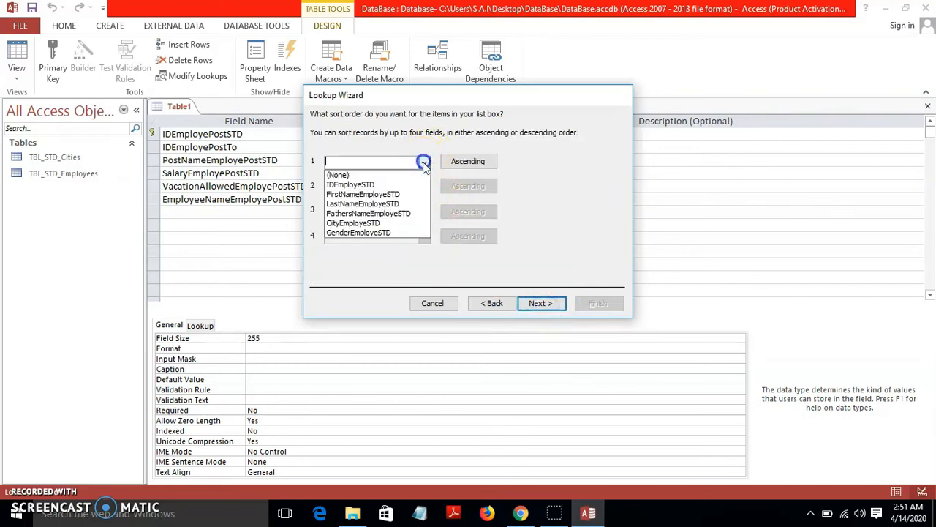
{"action": "left_click", "coordinate": [409, 204]}
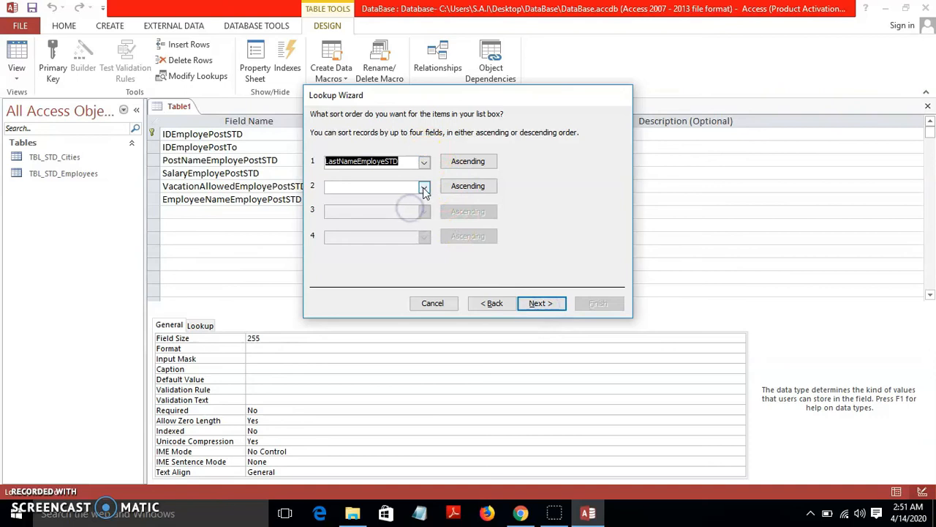
{"action": "left_click", "coordinate": [425, 186]}
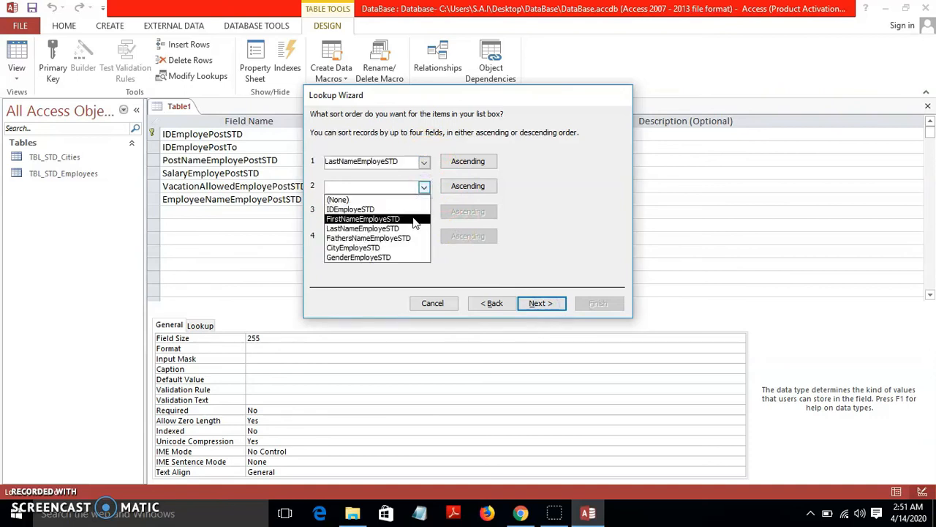
{"action": "left_click", "coordinate": [413, 221]}
{"action": "left_click", "coordinate": [423, 211]}
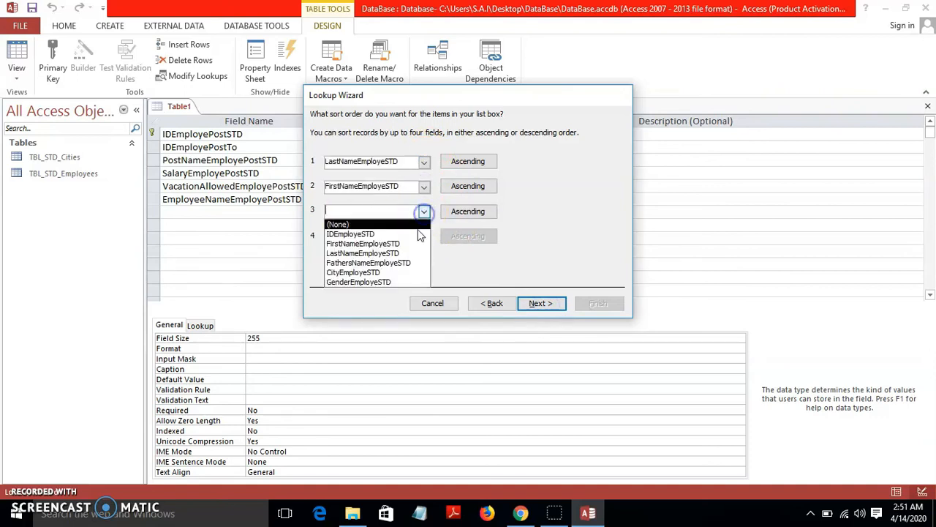
{"action": "left_click", "coordinate": [408, 274]}
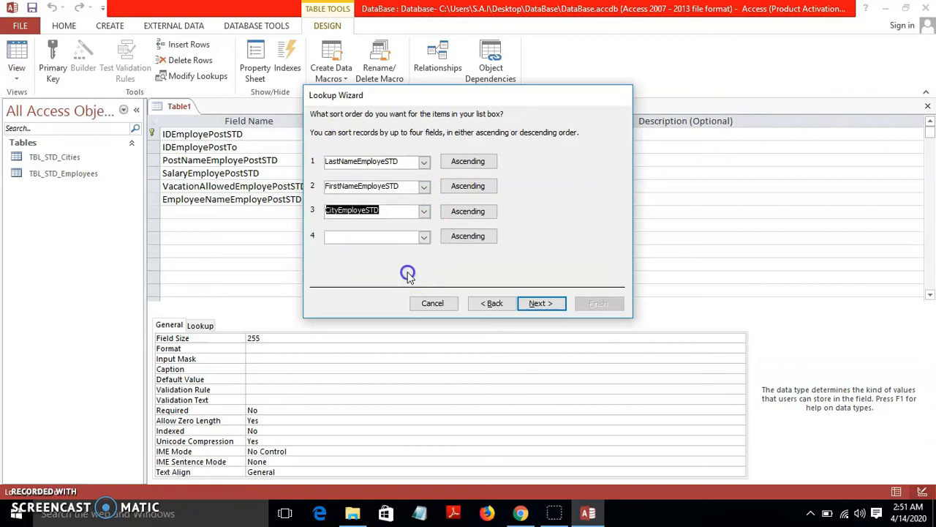
{"action": "left_click", "coordinate": [541, 303]}
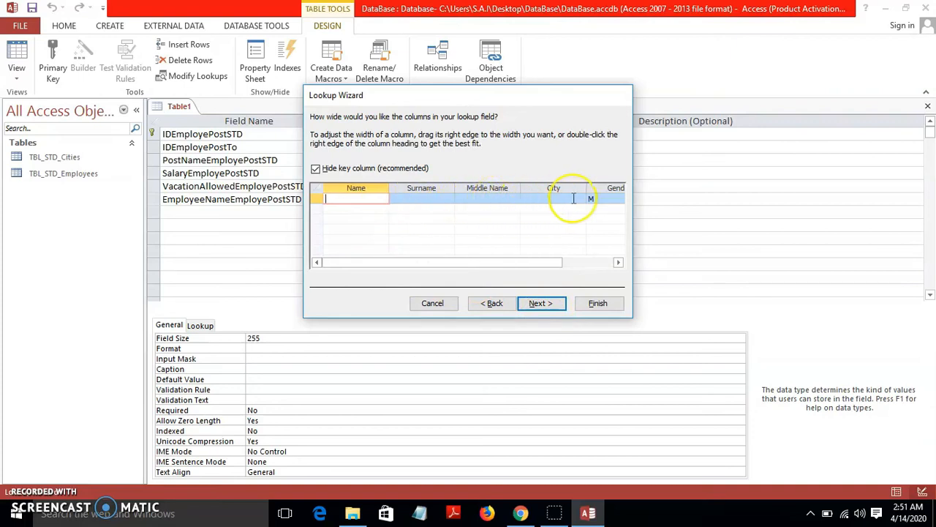
- Narrow the Middle Name column in the lookup so that all columns fit, and finish the Lookup Wizard
{"action": "mouse_move", "coordinate": [548, 263]}
{"action": "left_mouse_down"}
{"action": "mouse_move", "coordinate": [569, 263]}
{"action": "mouse_move", "coordinate": [550, 268]}
{"action": "left_mouse_up"}
{"action": "left_click_drag", "start_coordinate": [492, 189], "coordinate": [493, 189]}
{"action": "left_click", "coordinate": [549, 302]}
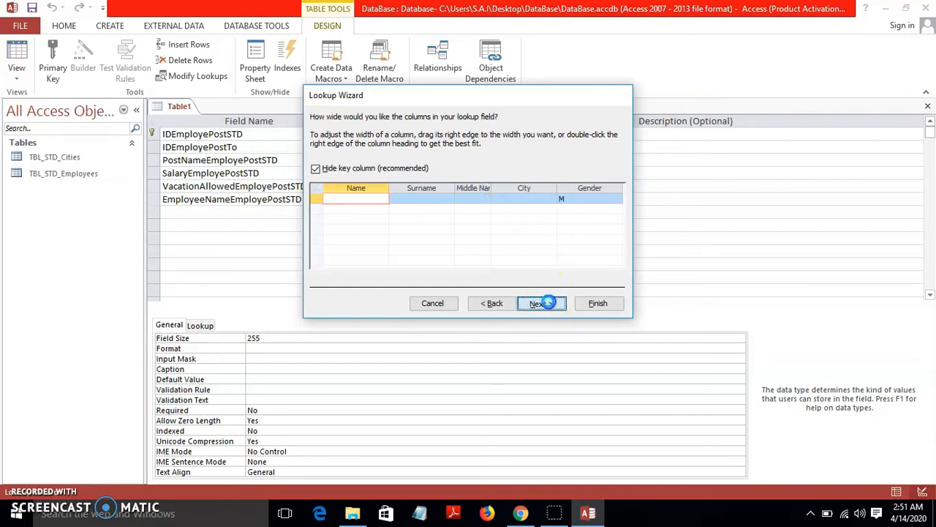
{"action": "left_click", "coordinate": [595, 303]}
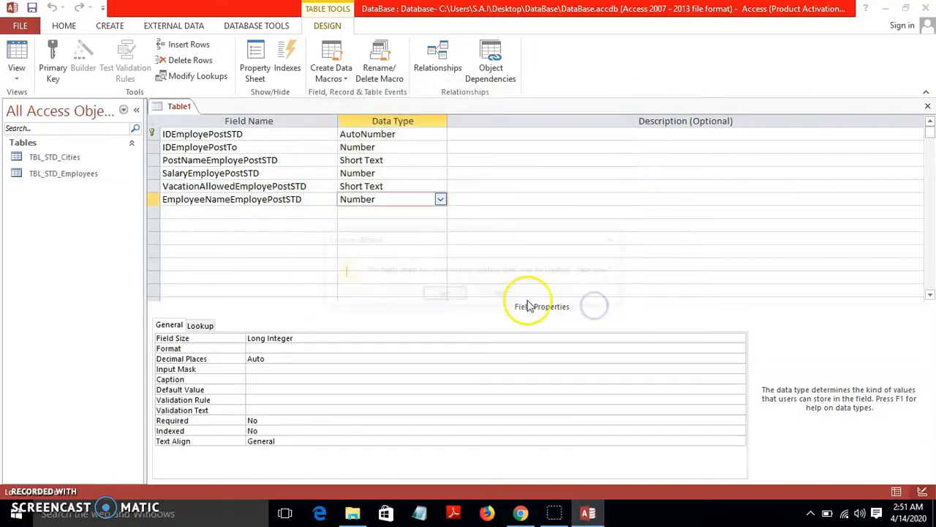
- Agree to save the table before its relationships are created and name it TBL_STD_EMployeePosts
{"action": "left_click", "coordinate": [437, 293]}
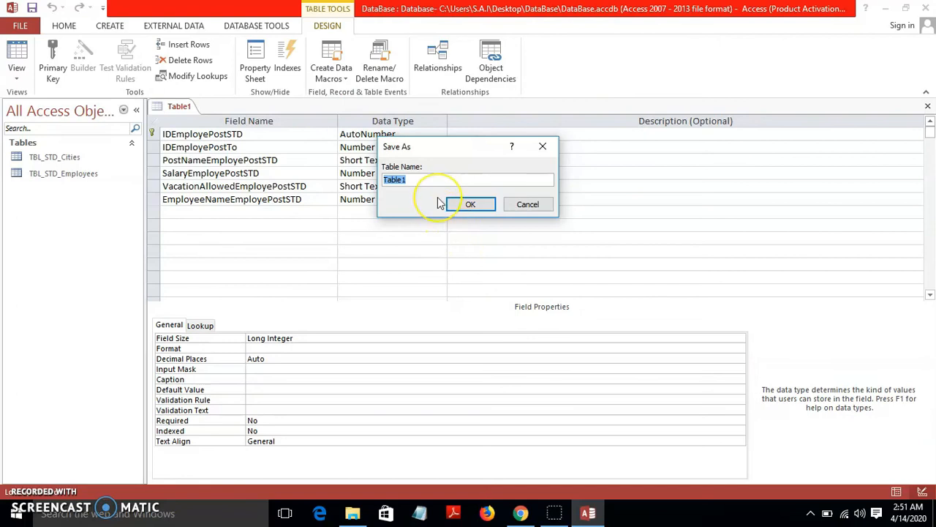
{"action": "type", "text": "TBL_STD_EMployeePosts"}
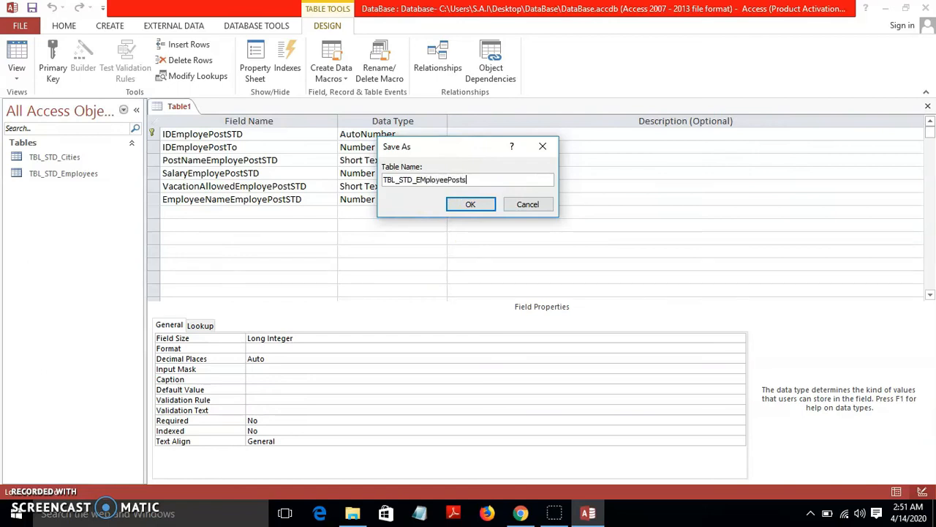
{"action": "left_click", "coordinate": [471, 204]}
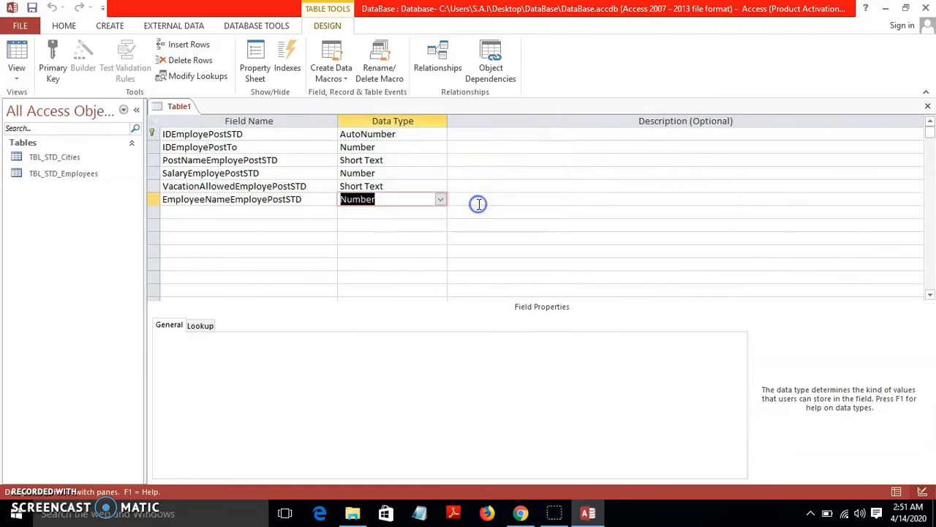
- Show TBL_STD_EMployeePosts as a datasheet, inspect the choices in the employee name lookup, and close the table
{"action": "left_click", "coordinate": [16, 54]}
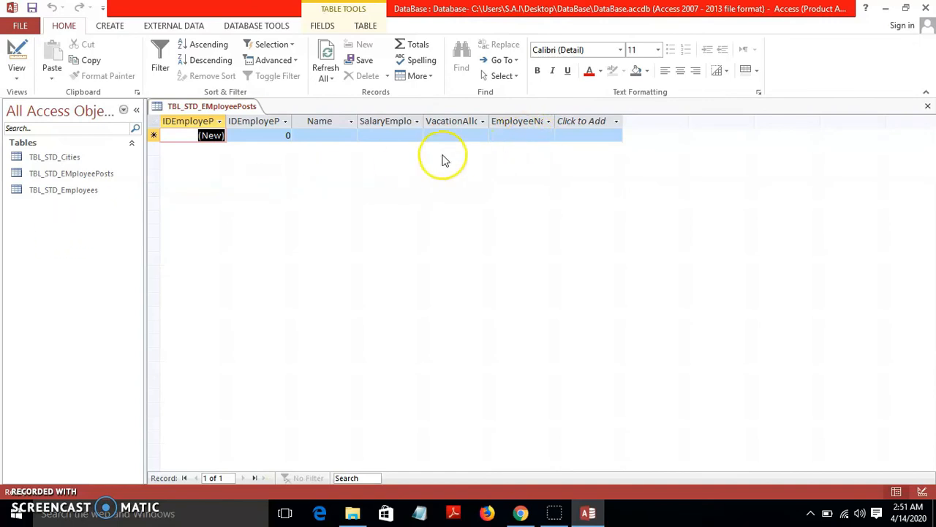
{"action": "left_click", "coordinate": [518, 135]}
{"action": "left_click", "coordinate": [548, 136]}
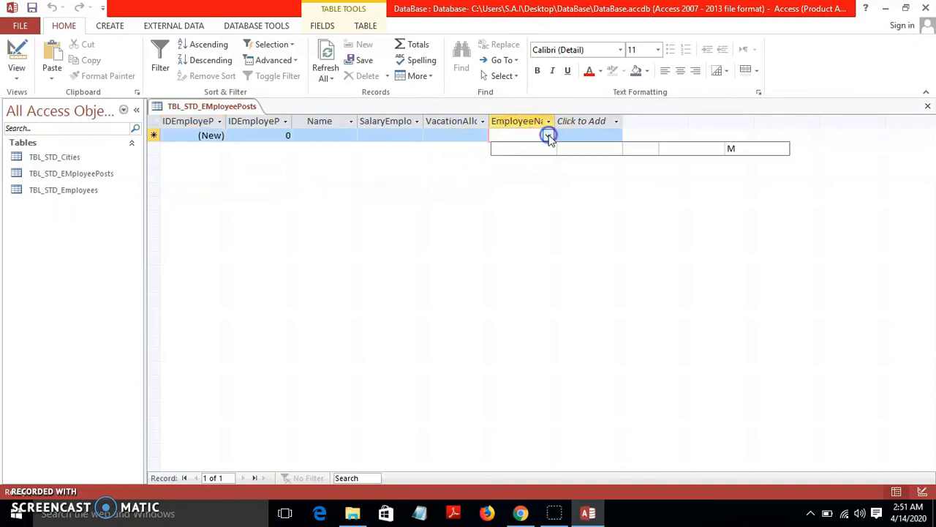
{"action": "left_click", "coordinate": [609, 212]}
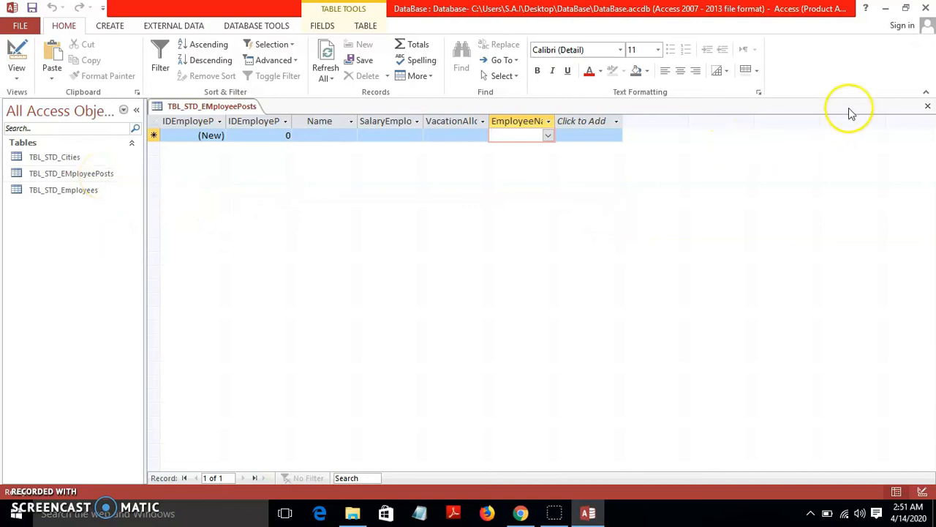
{"action": "left_click", "coordinate": [928, 107]}
{"action": "left_click", "coordinate": [103, 178]}
{"action": "double_click", "coordinate": [103, 178]}
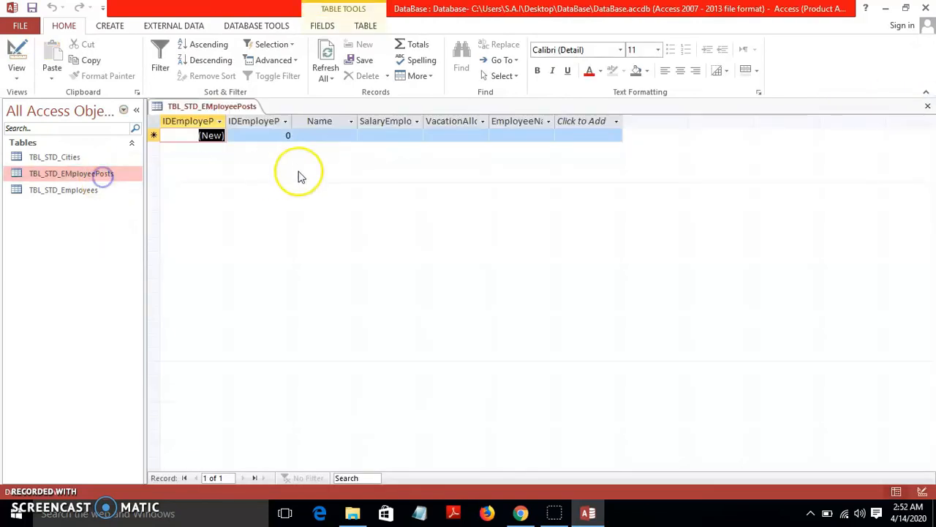
{"action": "left_click", "coordinate": [319, 138]}
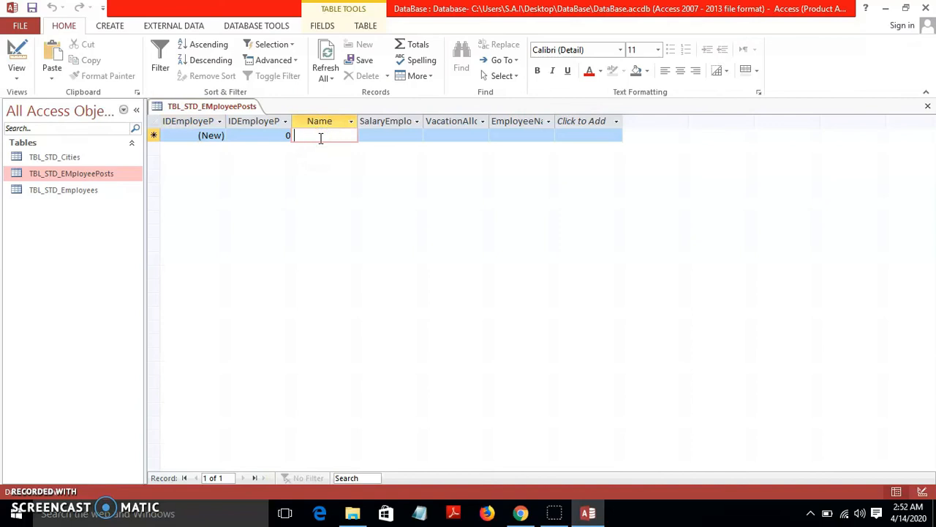
{"action": "type", "text": "Rakesh"}
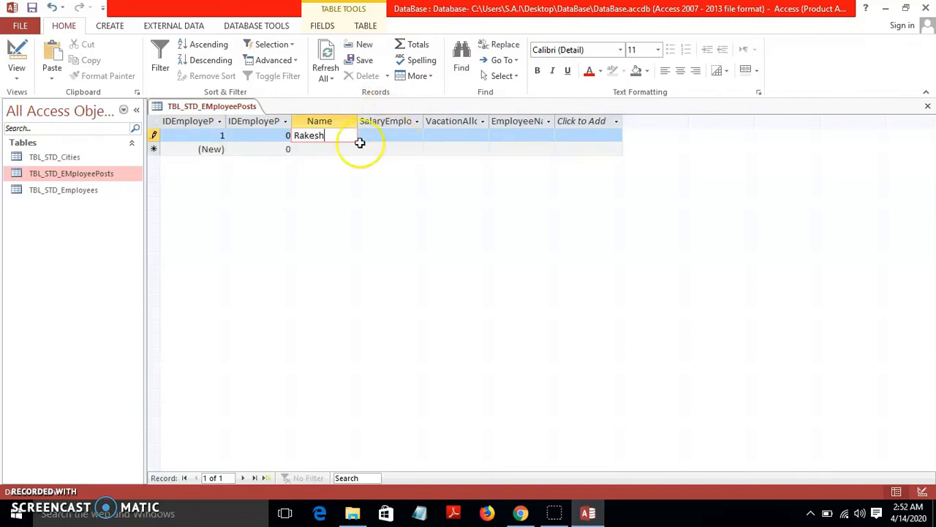
{"action": "key", "text": "BackSpace"}
{"action": "key", "text": "BackSpace"}
{"action": "key", "text": "BackSpace"}
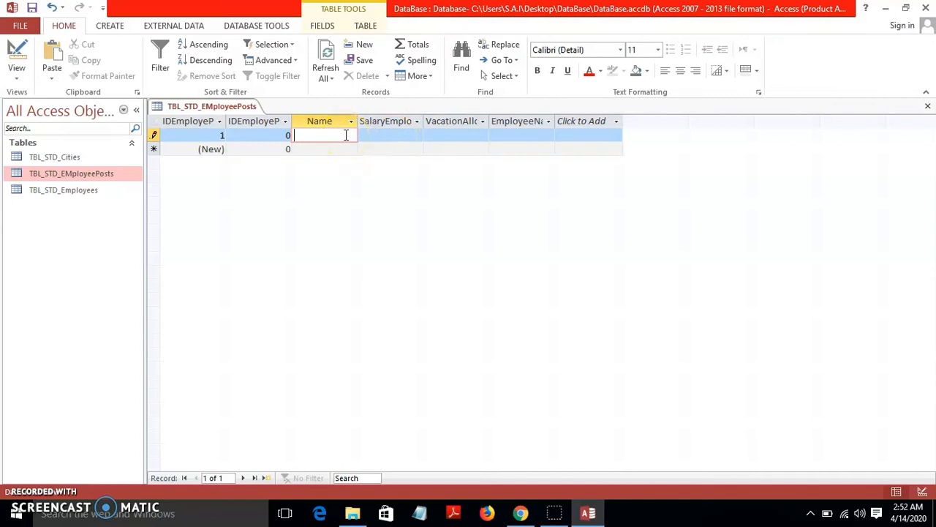
- Open the TBL_STD_Employees table and fill in the employee's first name, surname and middle initial in the first record
{"action": "left_click", "coordinate": [97, 192]}
{"action": "double_click", "coordinate": [96, 191]}
{"action": "left_click", "coordinate": [329, 136]}
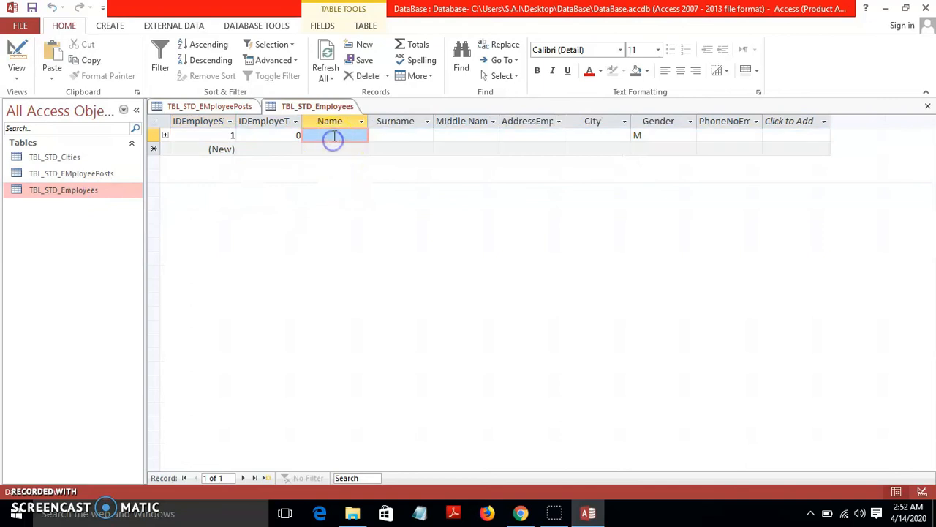
{"action": "type", "text": "Rakesh"}
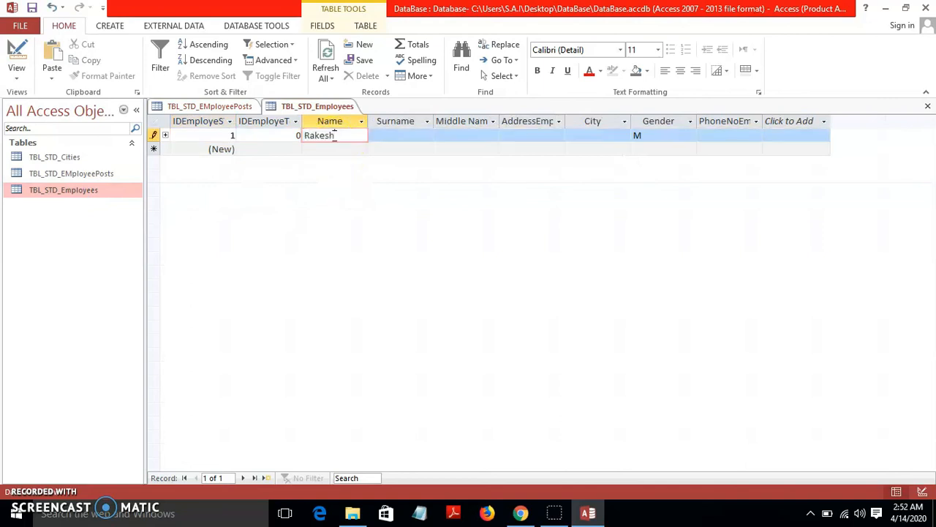
{"action": "left_click", "coordinate": [390, 136]}
{"action": "type", "text": "Sharma"}
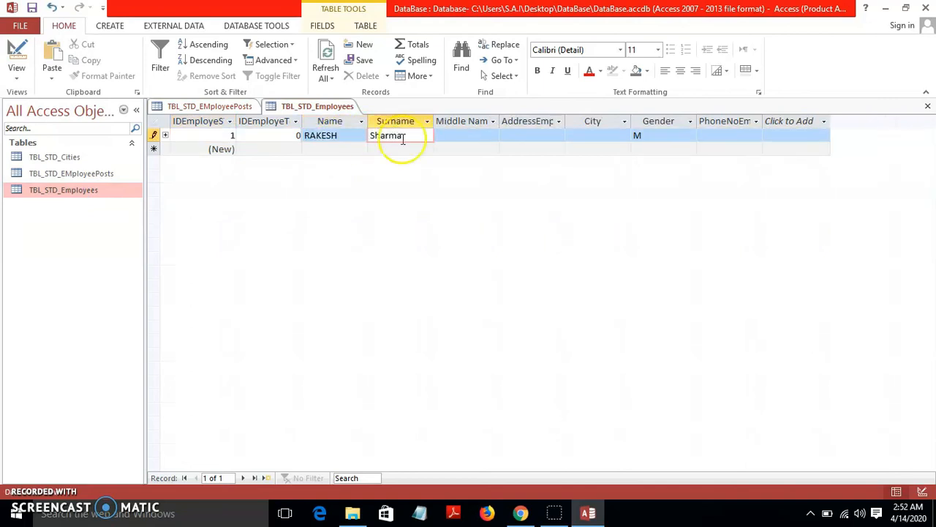
{"action": "left_click", "coordinate": [464, 135]}
{"action": "type", "text": "R"}
- Fill in the first employee's address and choose DELHI as the city
{"action": "left_click", "coordinate": [508, 135]}
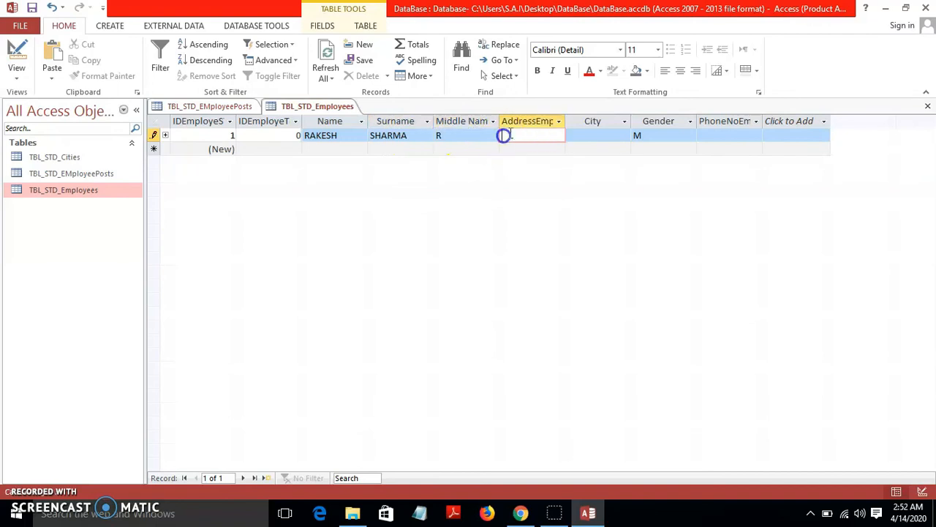
{"action": "type", "text": "Kashi Bhi Reh"}
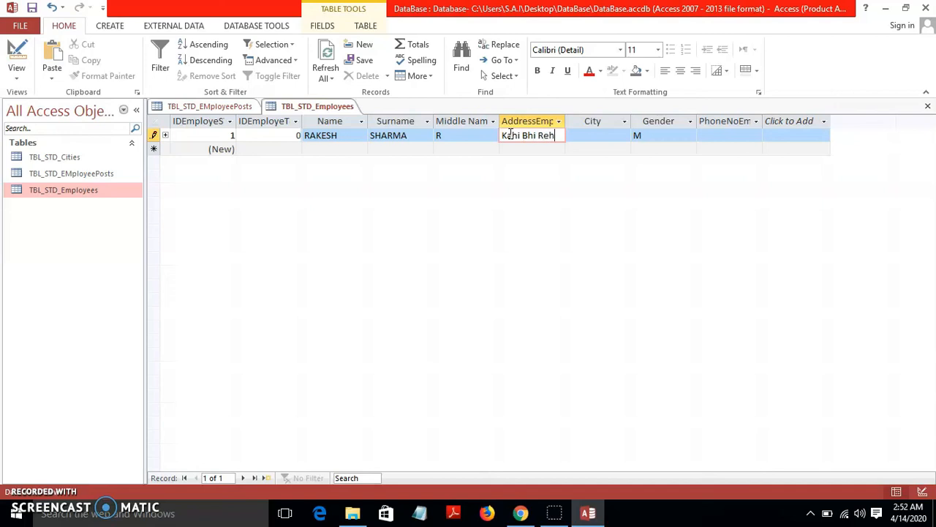
{"action": "type", "text": "ta Hu"}
{"action": "left_click", "coordinate": [589, 140]}
{"action": "left_click", "coordinate": [624, 136]}
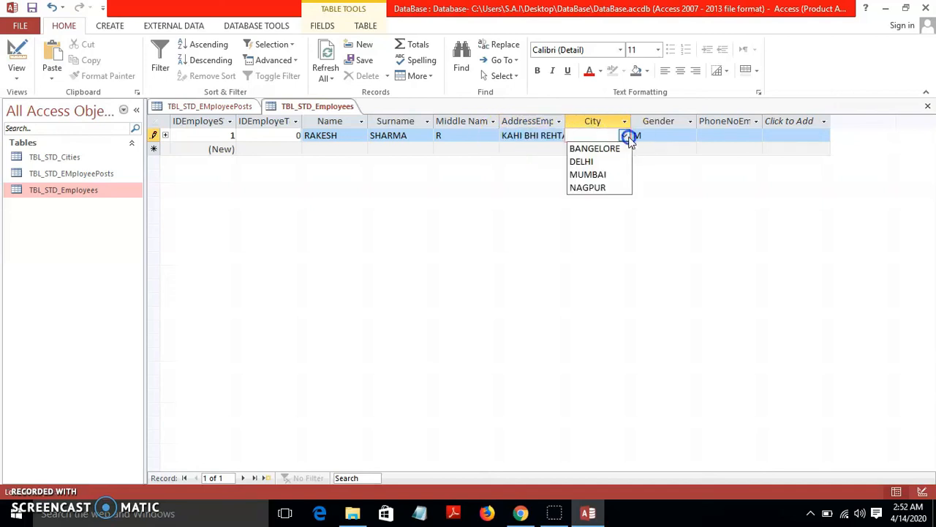
{"action": "left_click", "coordinate": [613, 161]}
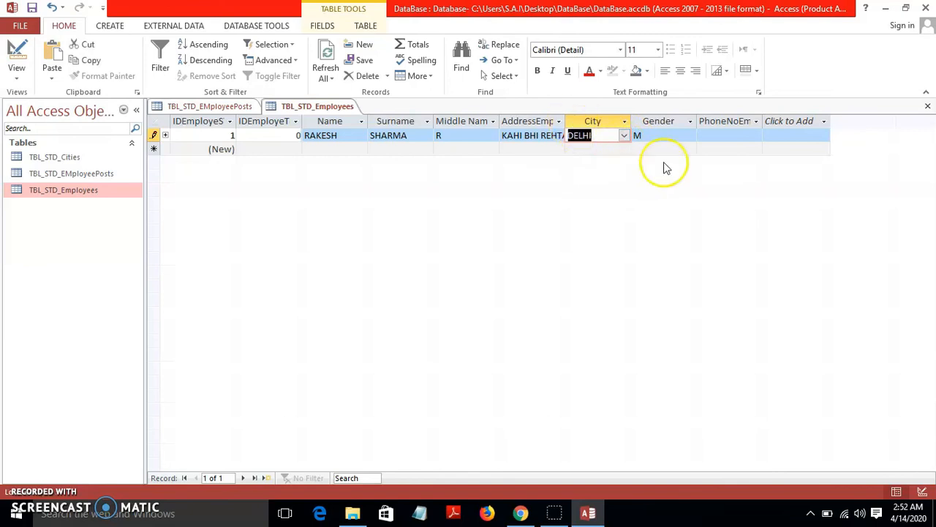
- Fit the AddressEmployeSTD column to its contents and narrow the Gender column
{"action": "double_click", "coordinate": [566, 120]}
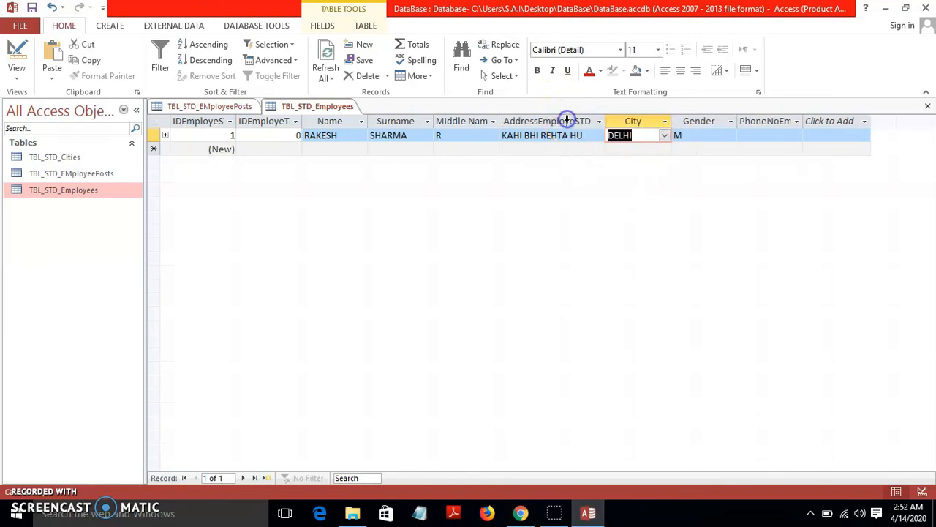
{"action": "left_click_drag", "start_coordinate": [735, 121], "coordinate": [719, 122]}
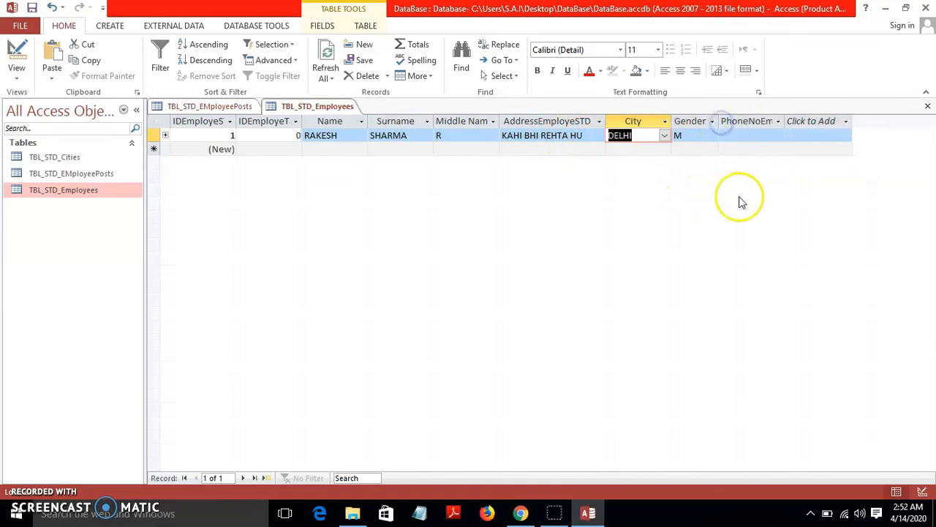
{"action": "left_click", "coordinate": [736, 136]}
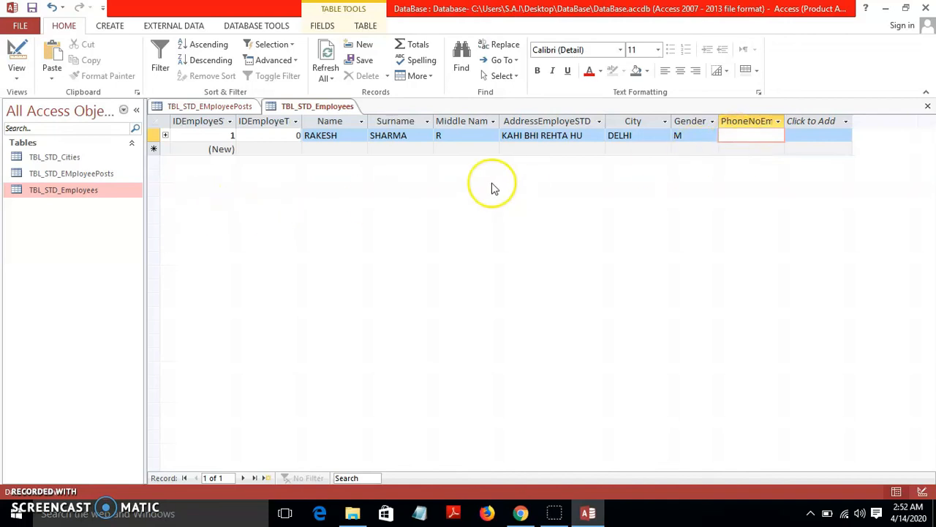
- Add a second record in TBL_STD_Employees with the employee's first name, surname and middle initial
{"action": "left_click", "coordinate": [344, 150]}
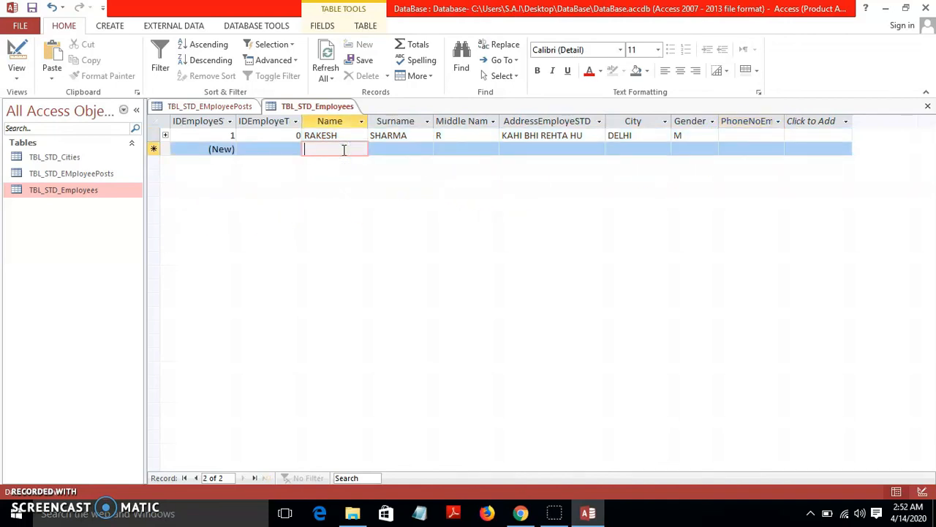
{"action": "type", "text": "Abhish"}
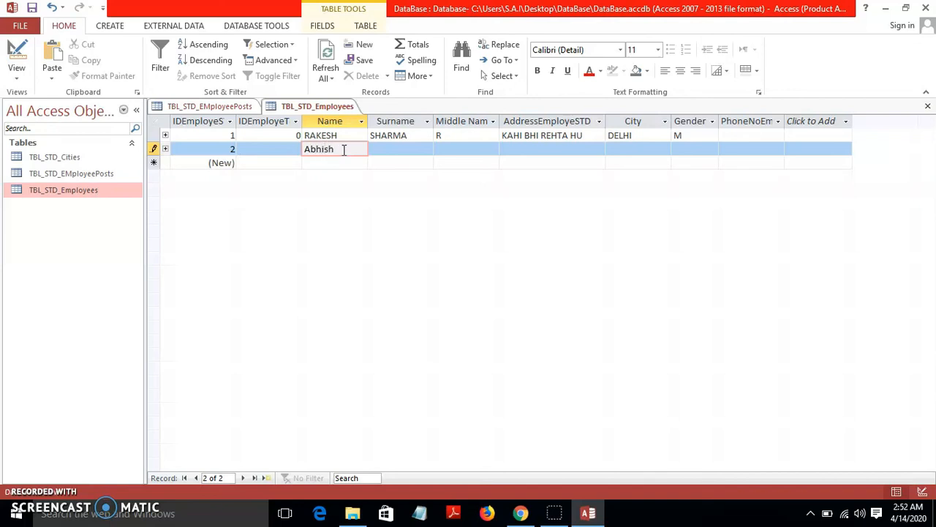
{"action": "type", "text": "ek"}
{"action": "key", "text": "Tab"}
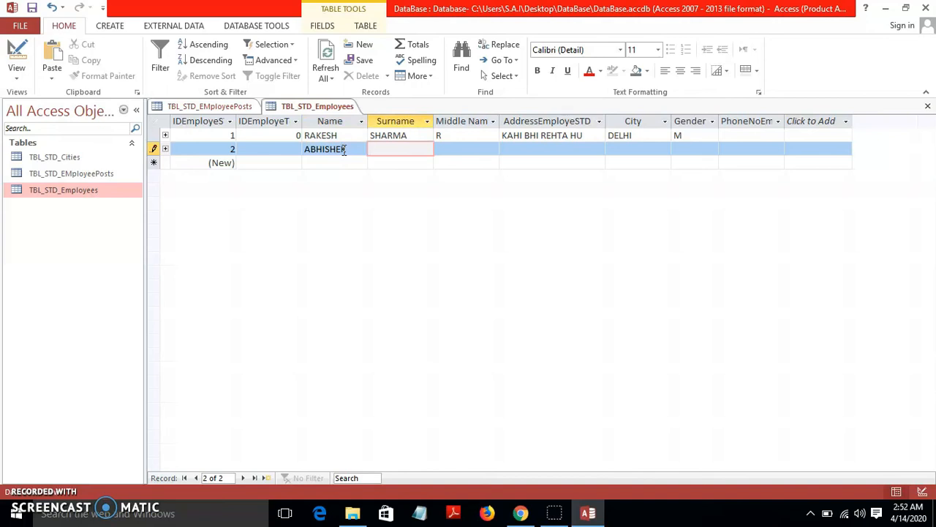
{"action": "left_click", "coordinate": [397, 151]}
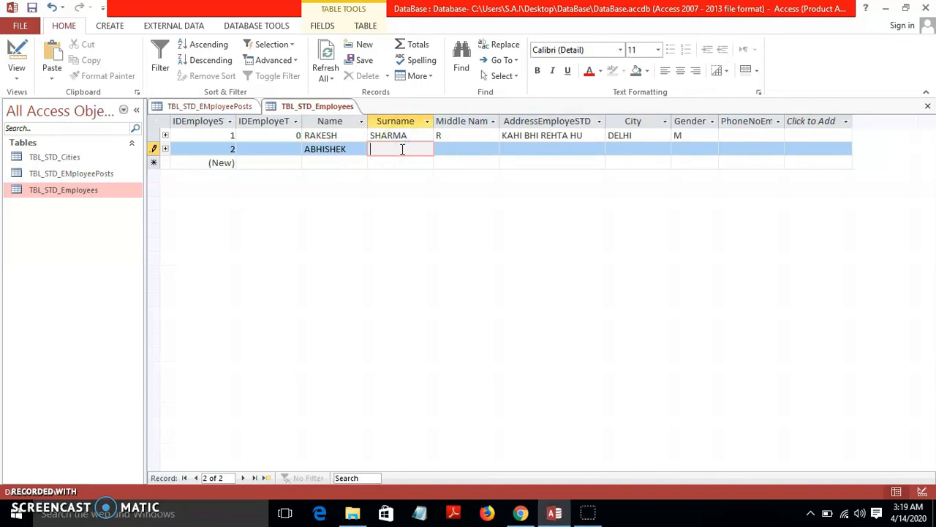
{"action": "type", "text": "jobhi"}
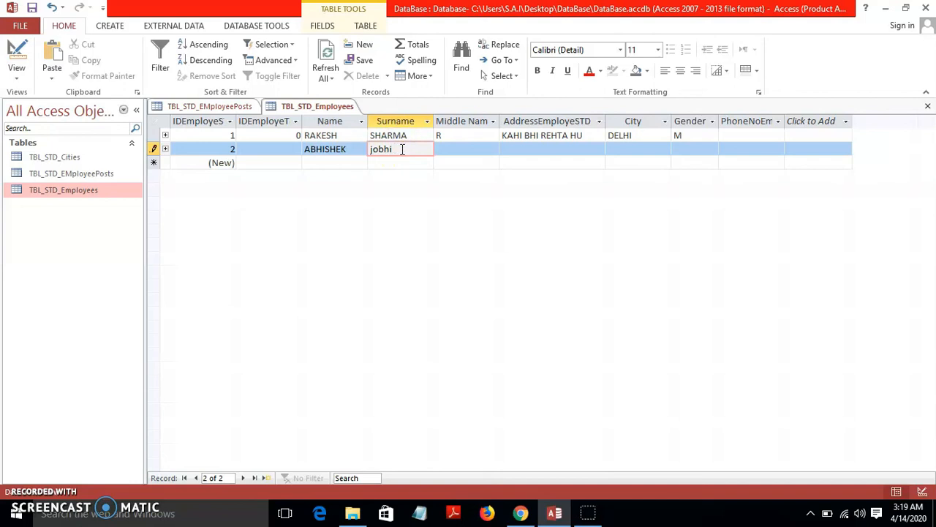
{"action": "left_click", "coordinate": [446, 149]}
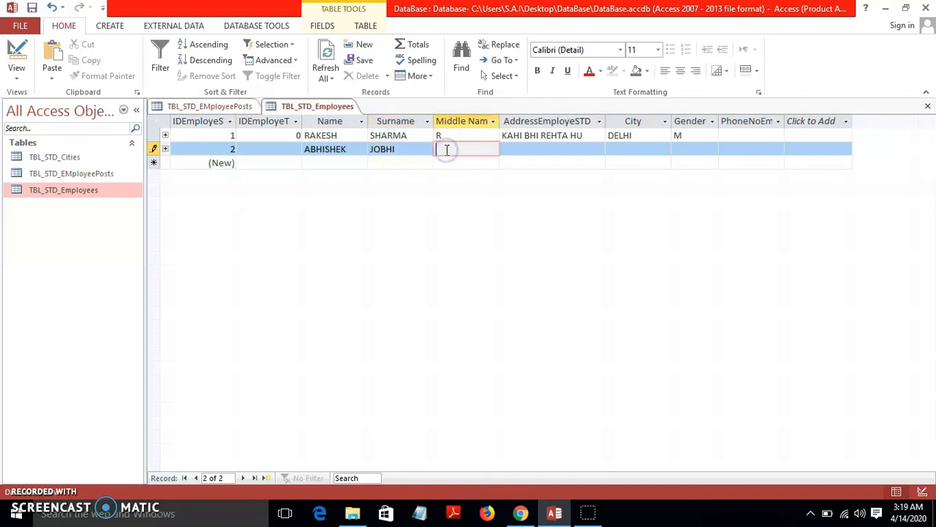
{"action": "type", "text": "D"}
- Fill in the second employee's address, choose MUMBAI as the city and M as the gender
{"action": "left_click", "coordinate": [564, 147]}
{"action": "type", "text": "ghar pe"}
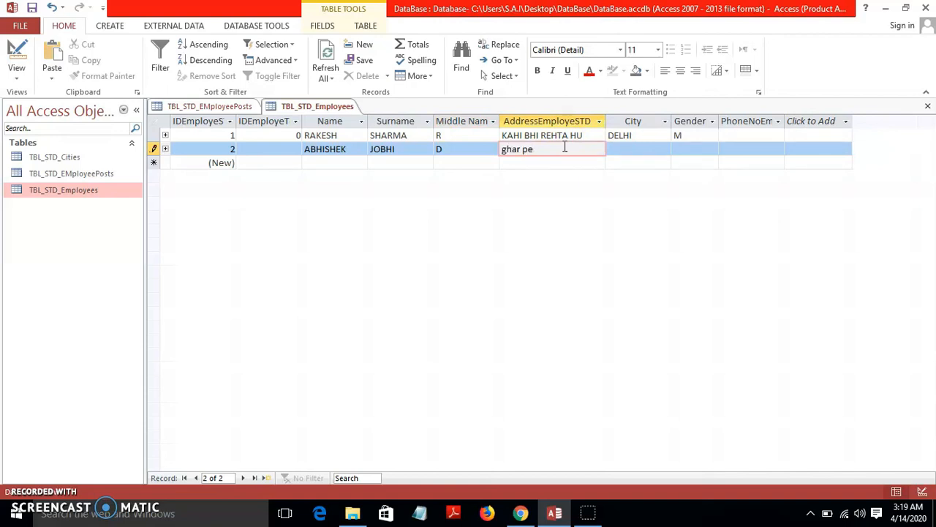
{"action": "left_click", "coordinate": [627, 150]}
{"action": "left_click", "coordinate": [663, 150]}
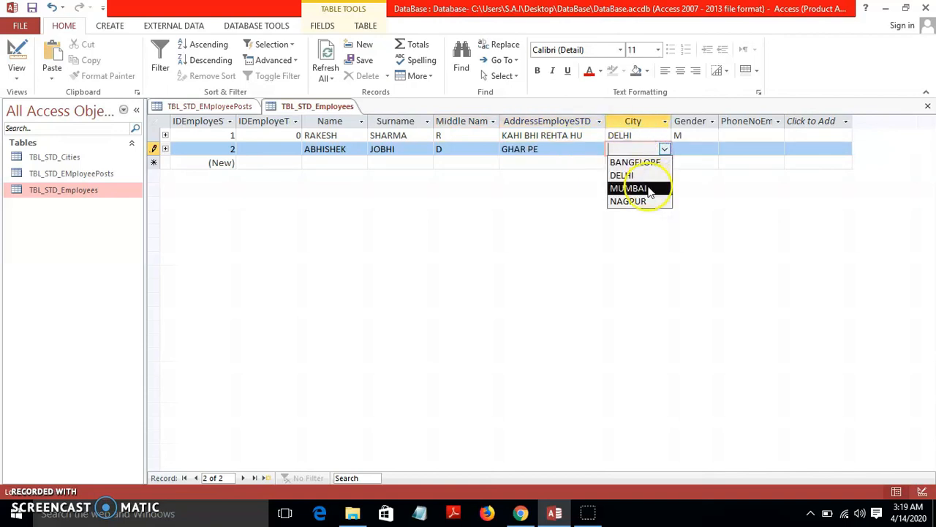
{"action": "left_click", "coordinate": [648, 189]}
{"action": "left_click", "coordinate": [685, 150]}
{"action": "left_click", "coordinate": [711, 150]}
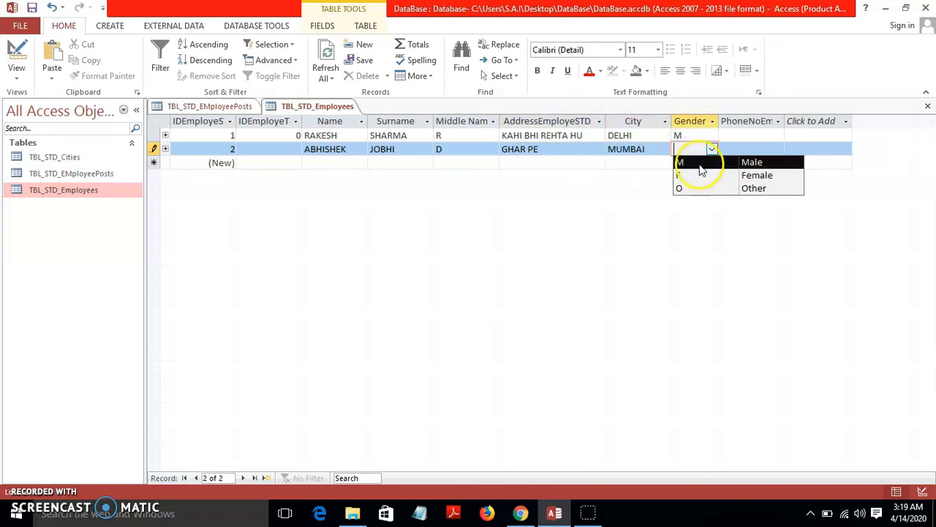
{"action": "left_click", "coordinate": [699, 164]}
- Add a third employee record with the first name, surname and middle initial
{"action": "left_click", "coordinate": [326, 162]}
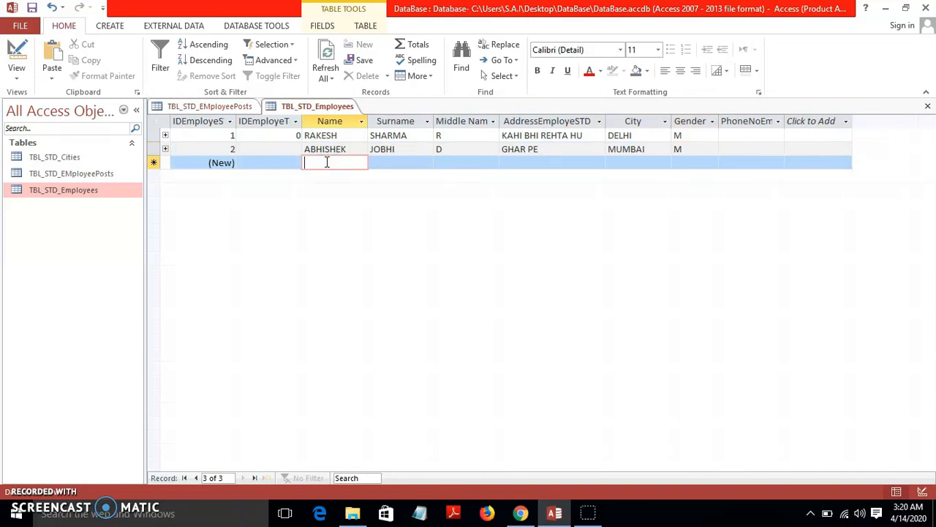
{"action": "type", "text": "sushant"}
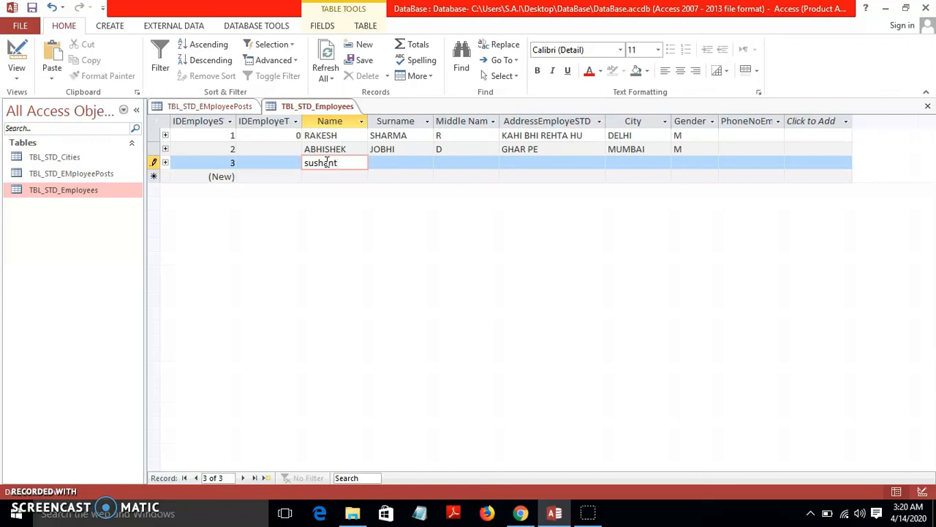
{"action": "key", "text": "Tab"}
{"action": "type", "text": "larokar"}
{"action": "key", "text": "Tab"}
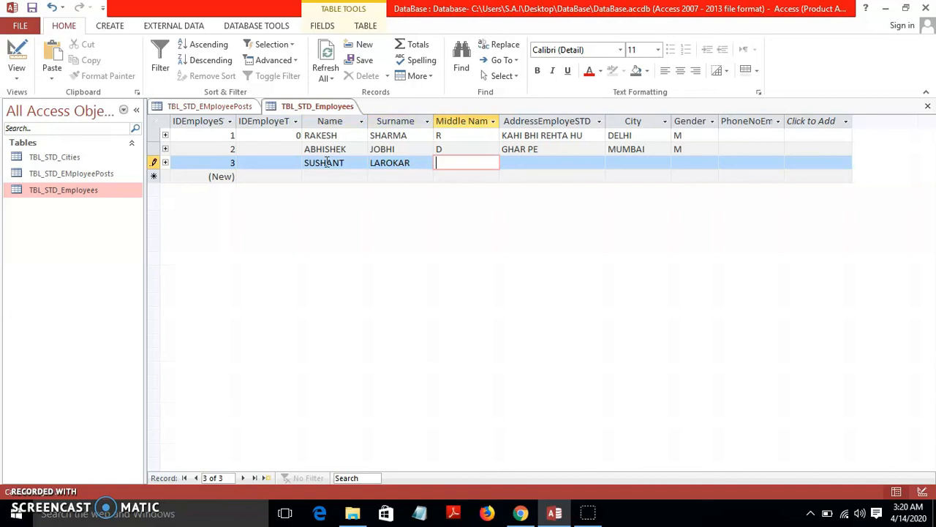
{"action": "type", "text": "e"}
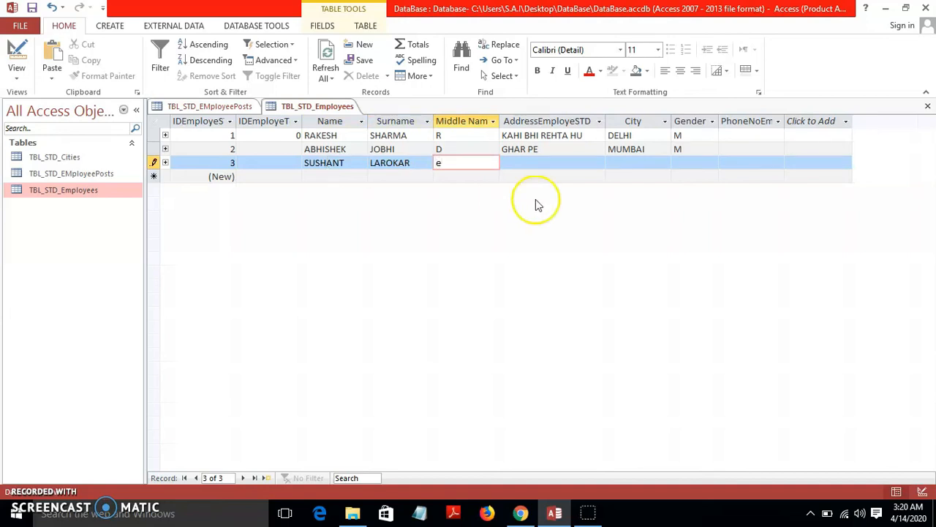
- Fill in the third employee's address, choose NAGPUR as the city and M as the gender
{"action": "left_click", "coordinate": [512, 164]}
{"action": "type", "text": "du"}
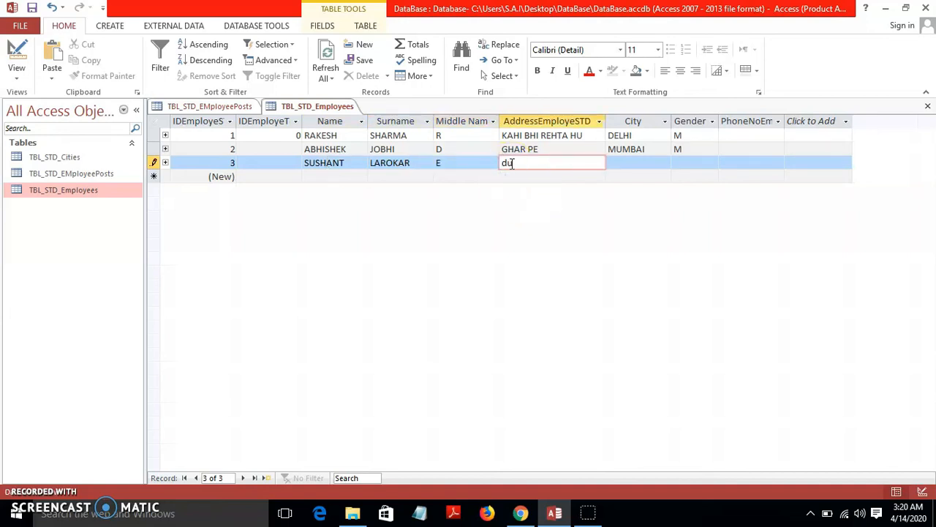
{"action": "type", "text": "kan pe"}
{"action": "key", "text": "Tab"}
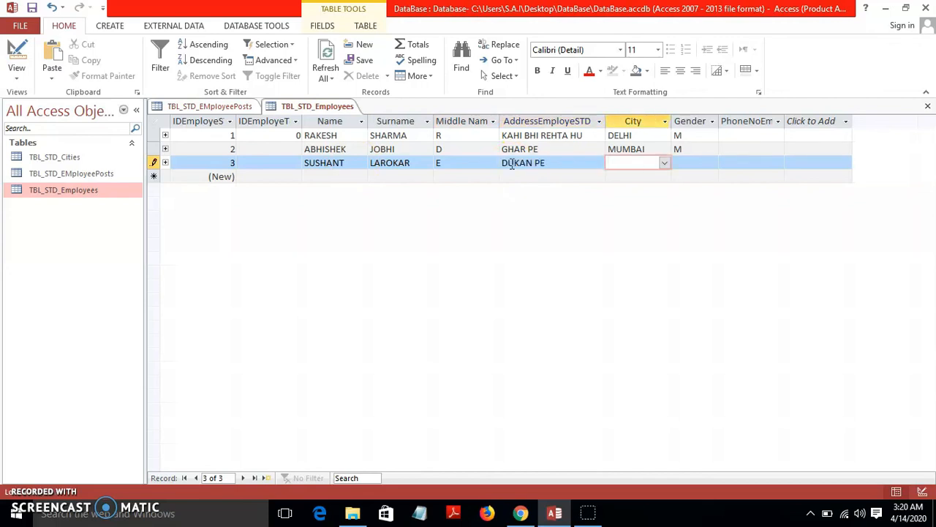
{"action": "left_click", "coordinate": [664, 163]}
{"action": "left_click", "coordinate": [648, 215]}
{"action": "left_click", "coordinate": [710, 164]}
{"action": "left_click", "coordinate": [710, 162]}
{"action": "left_click", "coordinate": [708, 180]}
- Save and close both open tables, and reopen TBL_STD_EMployeePosts at the first record's Name field
{"action": "left_click", "coordinate": [32, 7]}
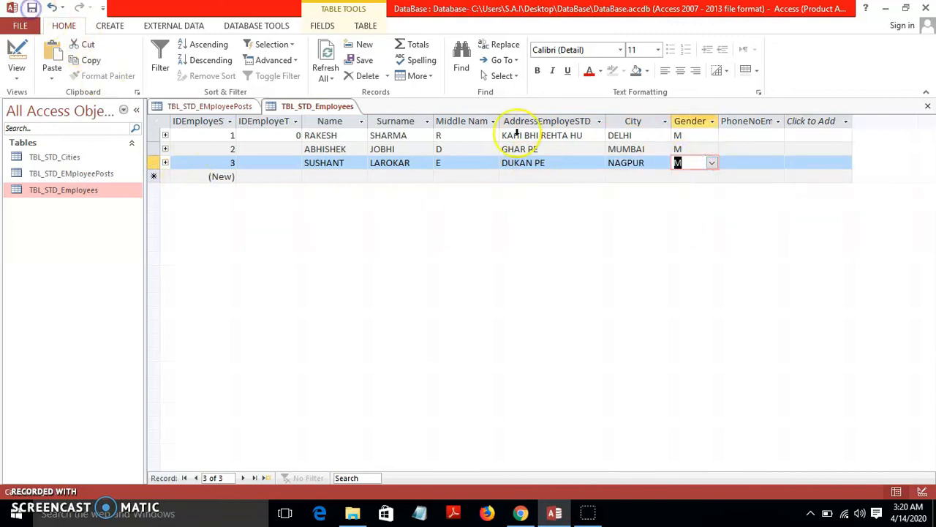
{"action": "left_click", "coordinate": [929, 108]}
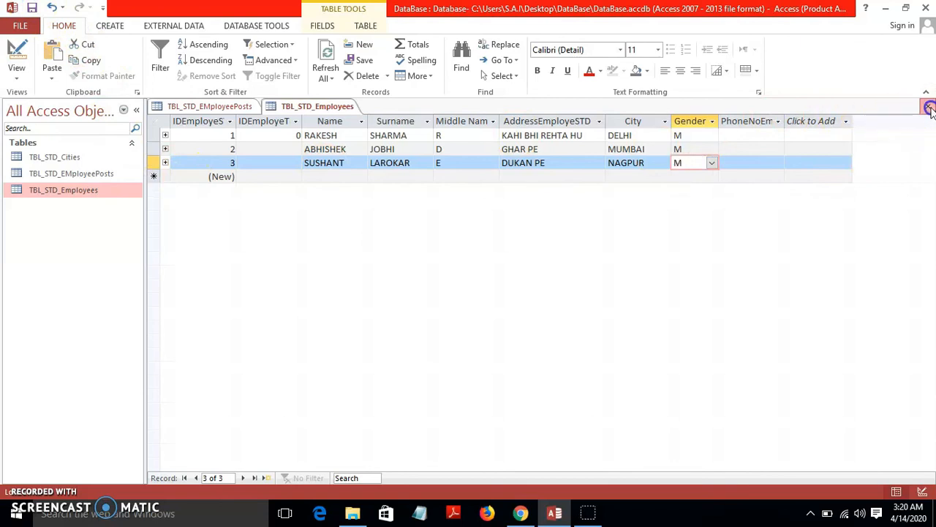
{"action": "left_click", "coordinate": [929, 107]}
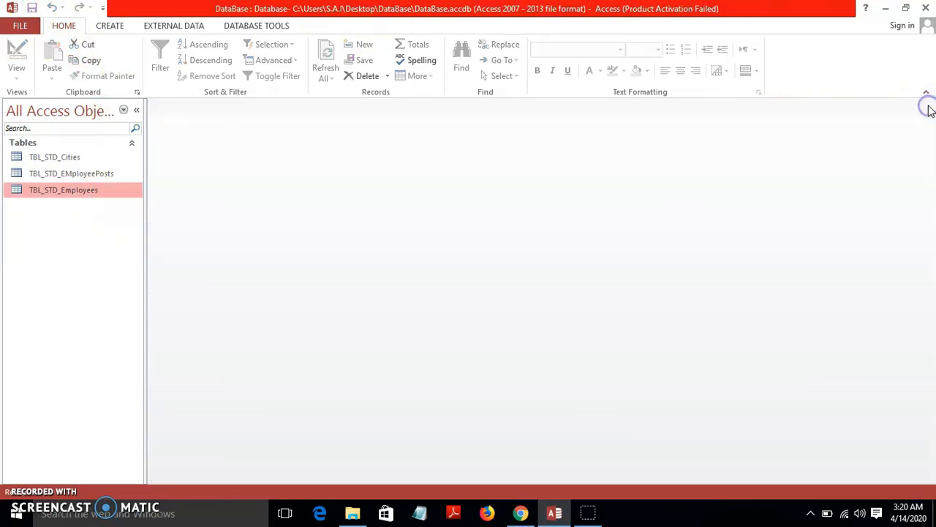
{"action": "double_click", "coordinate": [93, 176]}
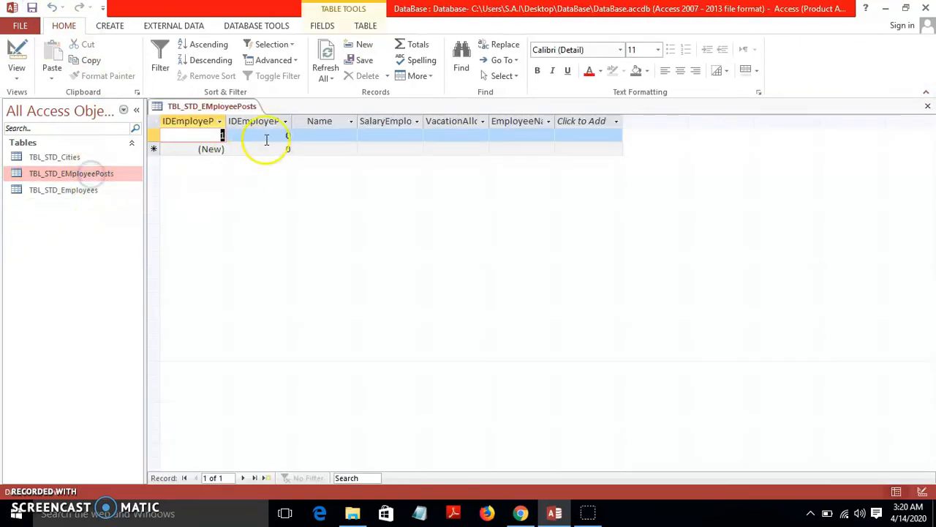
{"action": "left_click", "coordinate": [325, 135]}
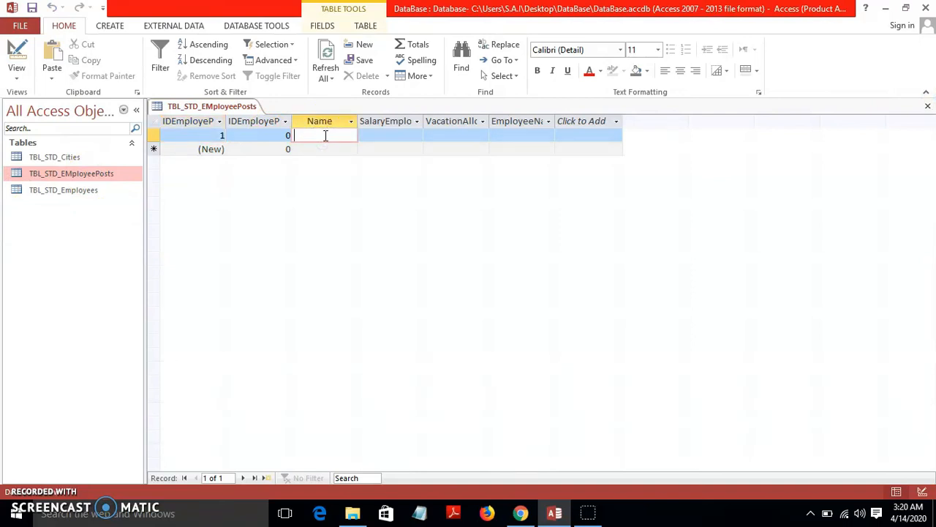
{"action": "type", "text": "Mangaer"}
{"action": "left_click", "coordinate": [327, 136]}
{"action": "key", "text": "BackSpace"}
{"action": "key", "text": "BackSpace"}
{"action": "key", "text": "BackSpace"}
{"action": "key", "text": "BackSpace"}
{"action": "key", "text": "BackSpace"}
{"action": "key", "text": "BackSpace"}
{"action": "type", "text": "Proprieto"}
{"action": "key", "text": "BackSpace"}
{"action": "key", "text": "BackSpace"}
{"action": "key", "text": "BackSpace"}
{"action": "key", "text": "BackSpace"}
{"action": "key", "text": "BackSpace"}
{"action": "key", "text": "BackSpace"}
{"action": "key", "text": "BackSpace"}
{"action": "key", "text": "BackSpace"}
{"action": "key", "text": "BackSpace"}
- Enter Director as the first post name and Manging Dir as the second
{"action": "type", "text": "Director"}
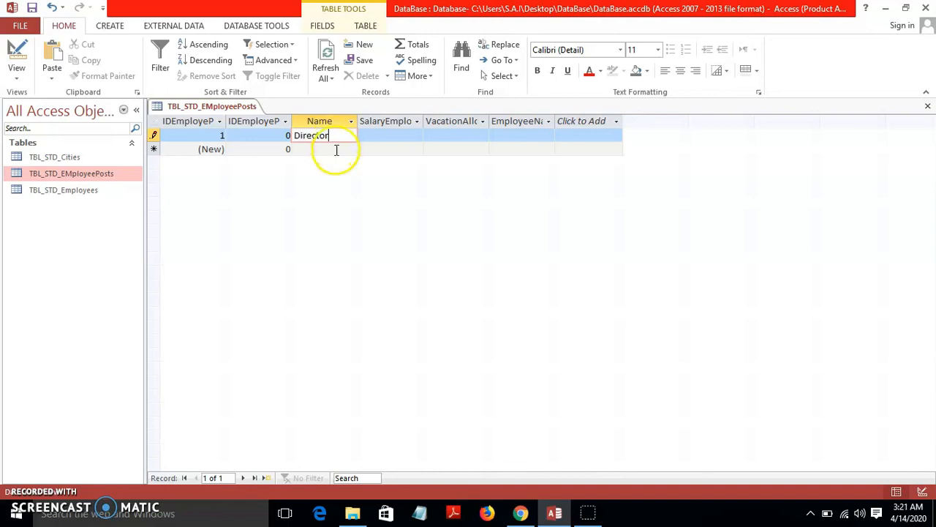
{"action": "left_click", "coordinate": [335, 149]}
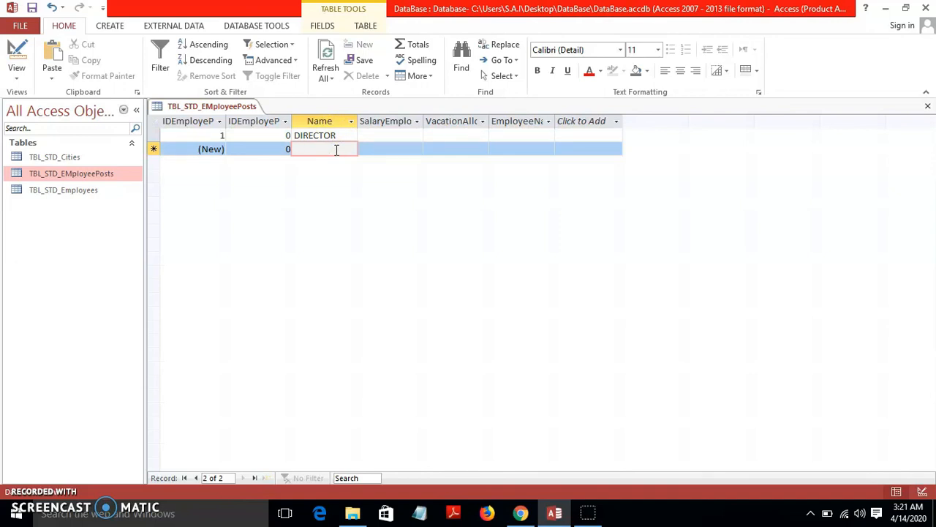
{"action": "type", "text": "Manging Dir"}
{"action": "left_click", "coordinate": [326, 163]}
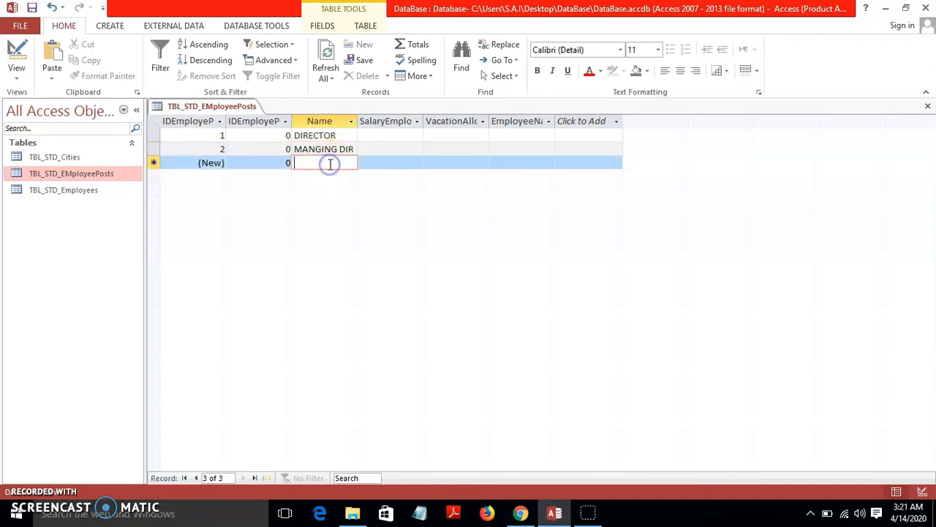
- Fit the Name column to its contents and enter Manager as the third post name
{"action": "left_click", "coordinate": [354, 120]}
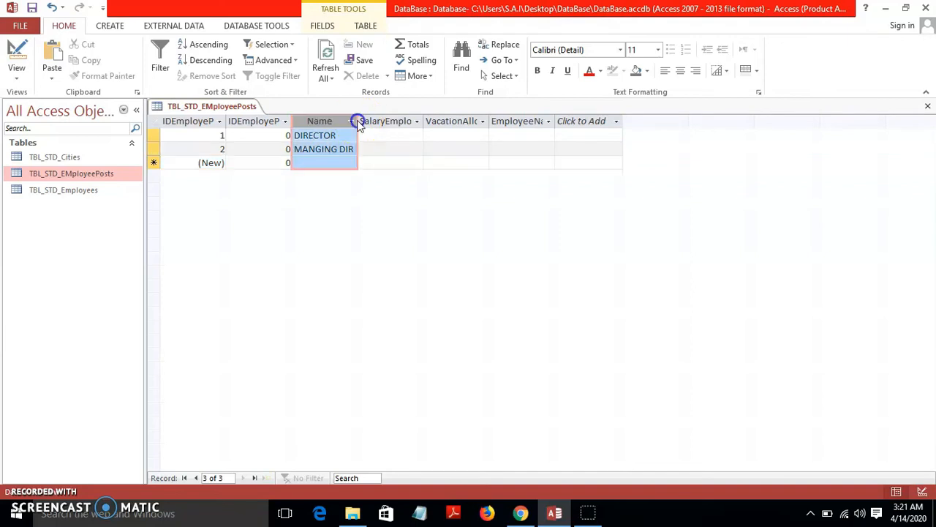
{"action": "left_click", "coordinate": [357, 118]}
{"action": "left_click", "coordinate": [342, 163]}
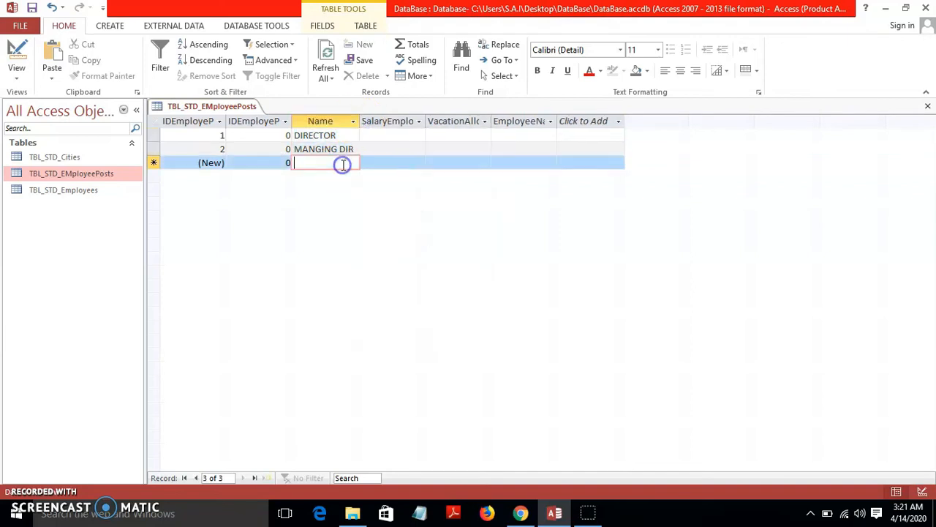
{"action": "type", "text": "Manger"}
{"action": "left_click", "coordinate": [310, 162]}
{"action": "type", "text": "a"}
{"action": "left_click", "coordinate": [323, 177]}
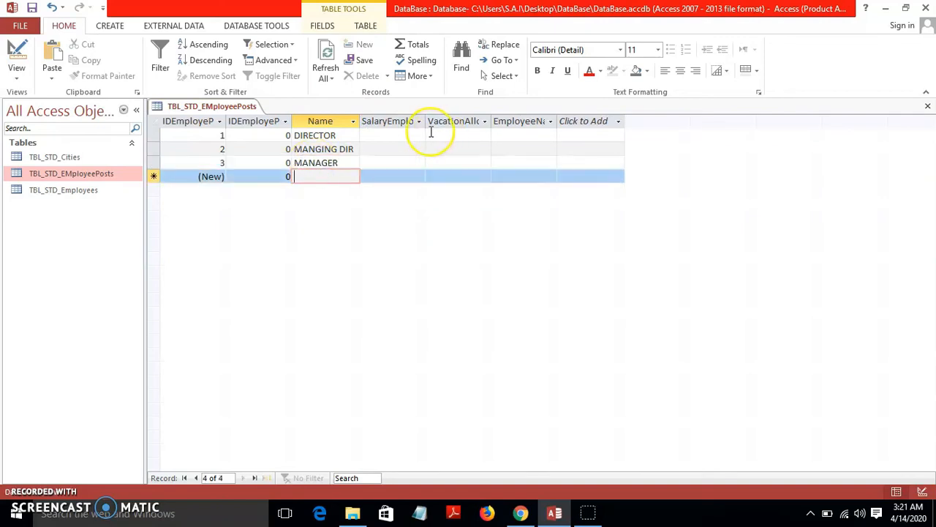
- Enter employee salaries of 400000 for the Director, 300000 for the Manging Dir and 200000 for the Manager
{"action": "left_click", "coordinate": [409, 136]}
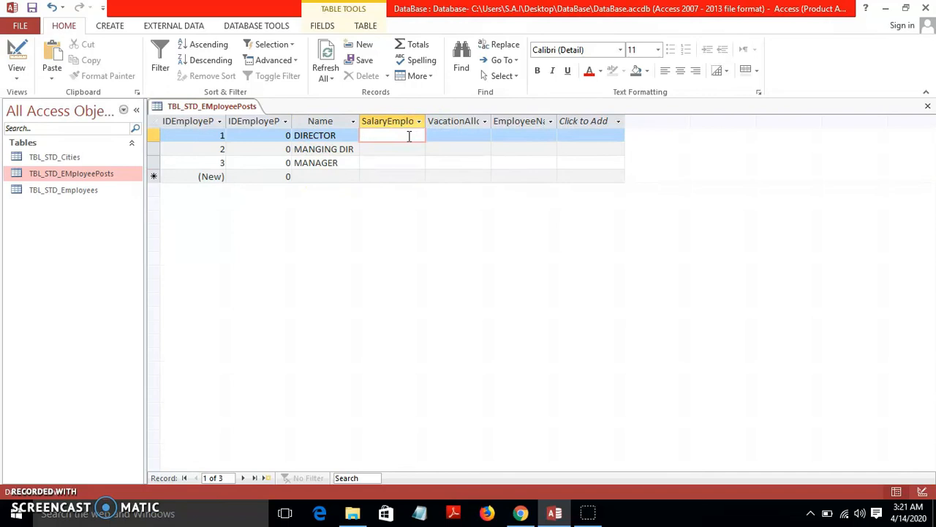
{"action": "type", "text": "400000"}
{"action": "left_click", "coordinate": [413, 148]}
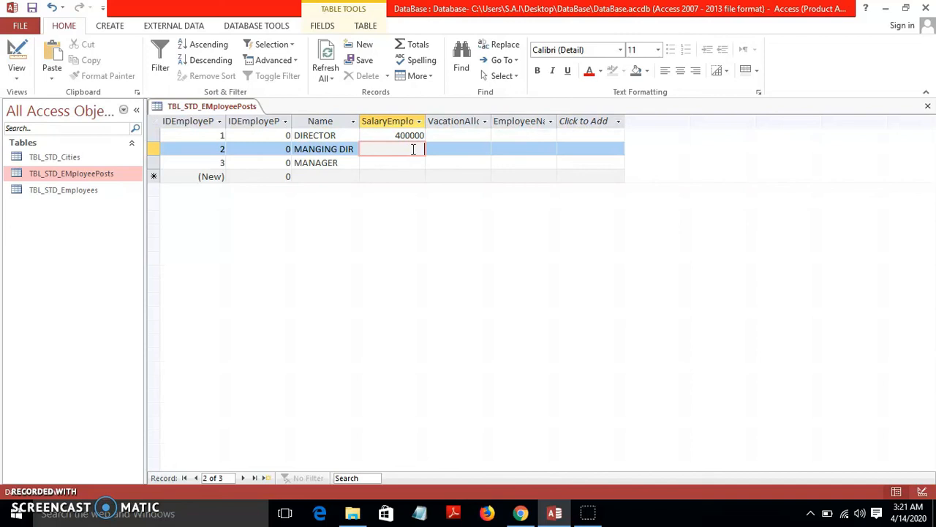
{"action": "type", "text": "300"}
{"action": "left_click", "coordinate": [423, 161]}
{"action": "type", "text": "200000"}
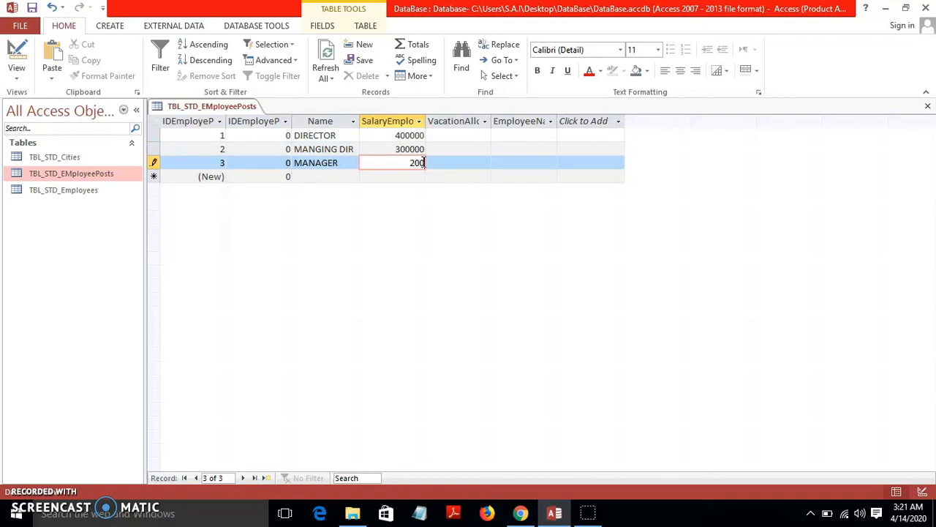
{"action": "left_click", "coordinate": [403, 176]}
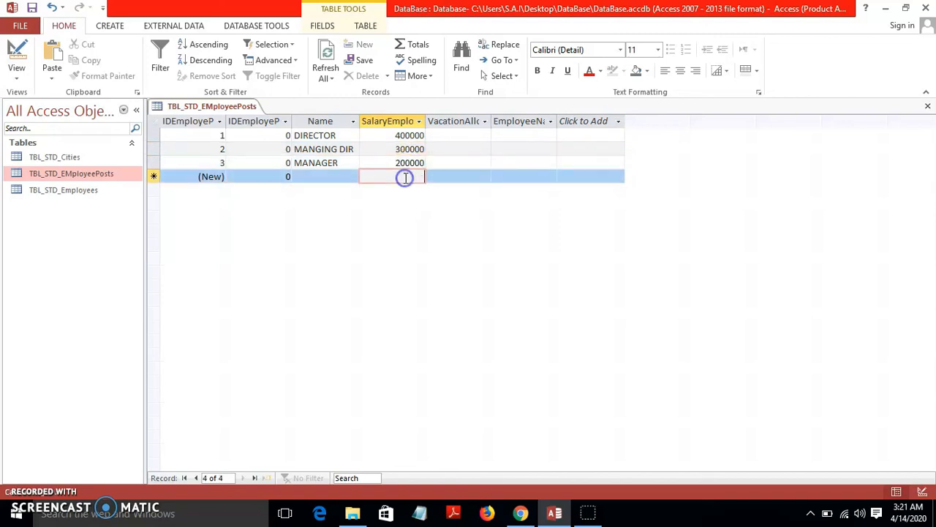
- Set the vacation allowance of the Director post to 3 Day/Year
{"action": "left_click", "coordinate": [471, 134]}
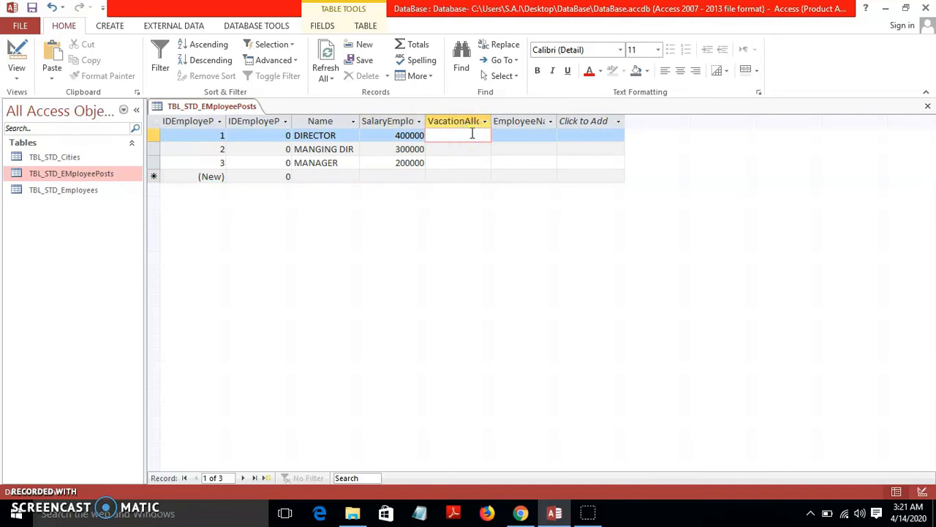
{"action": "type", "text": "3 day"}
{"action": "key", "text": "BackSpace"}
{"action": "key", "text": "BackSpace"}
{"action": "key", "text": "BackSpace"}
{"action": "type", "text": "Day/Year"}
- Widen the employee name column and open the employee lookup for the Director post
{"action": "left_click", "coordinate": [504, 137]}
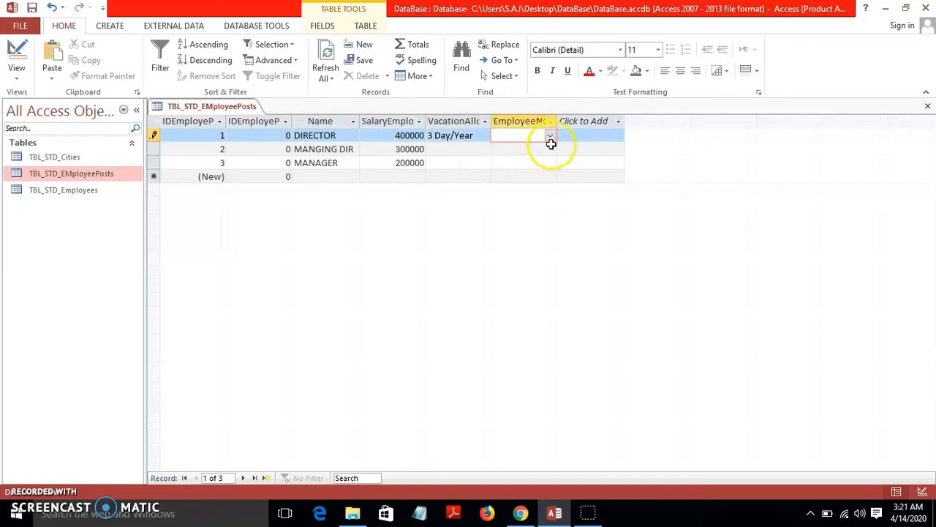
{"action": "left_click_drag", "start_coordinate": [556, 121], "coordinate": [597, 122]}
{"action": "left_click", "coordinate": [614, 121]}
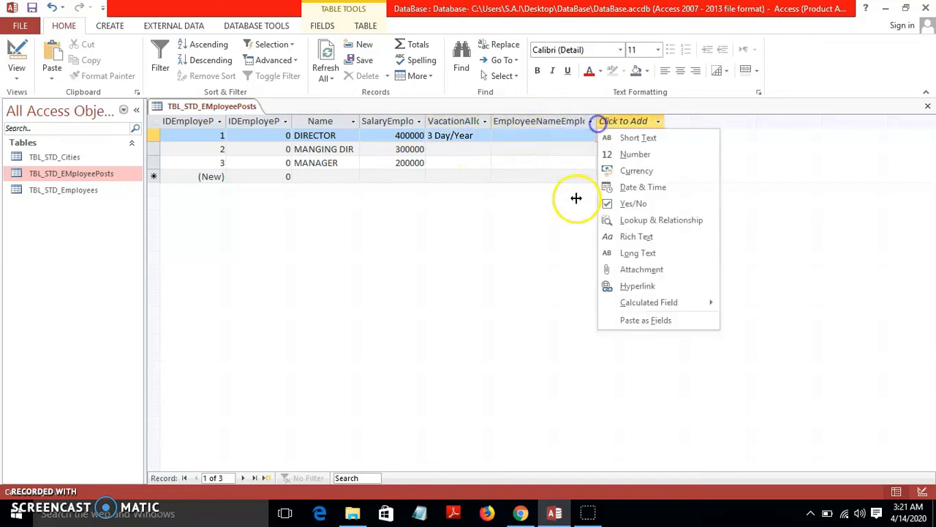
{"action": "left_click", "coordinate": [518, 216]}
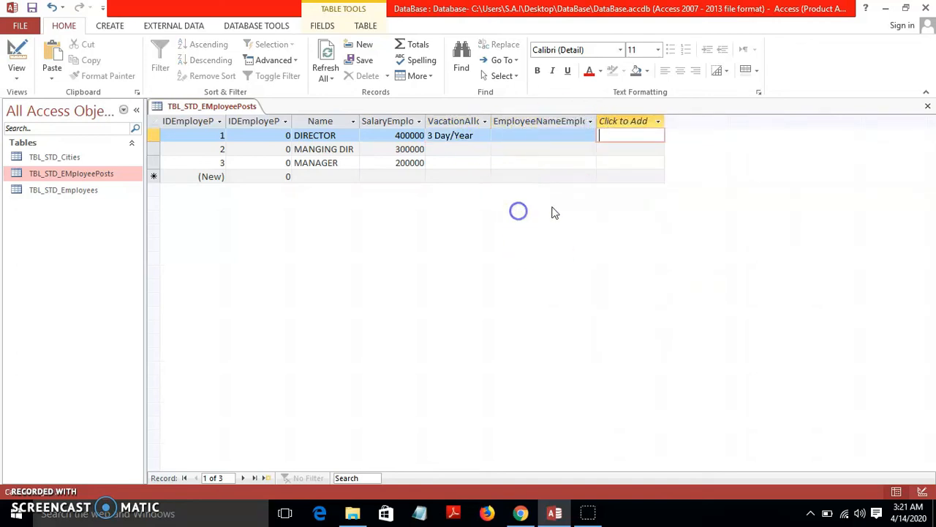
{"action": "left_click", "coordinate": [590, 138]}
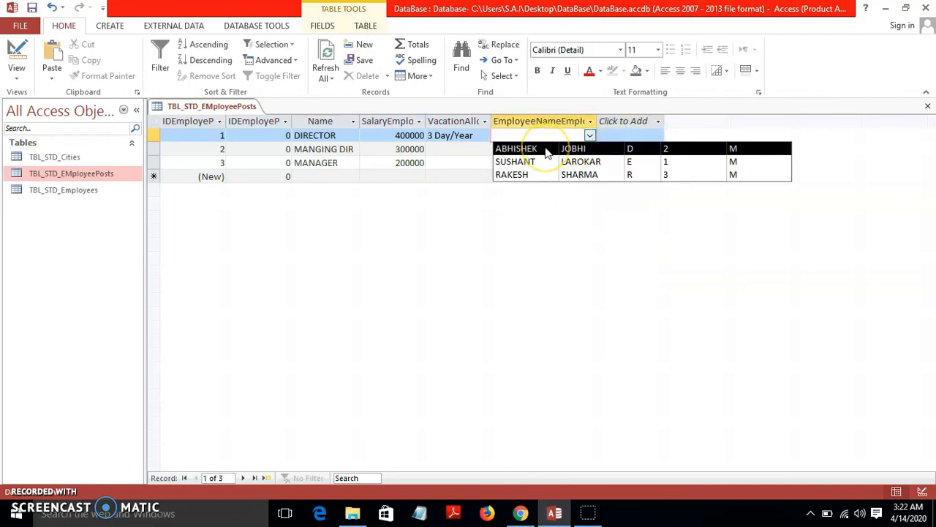